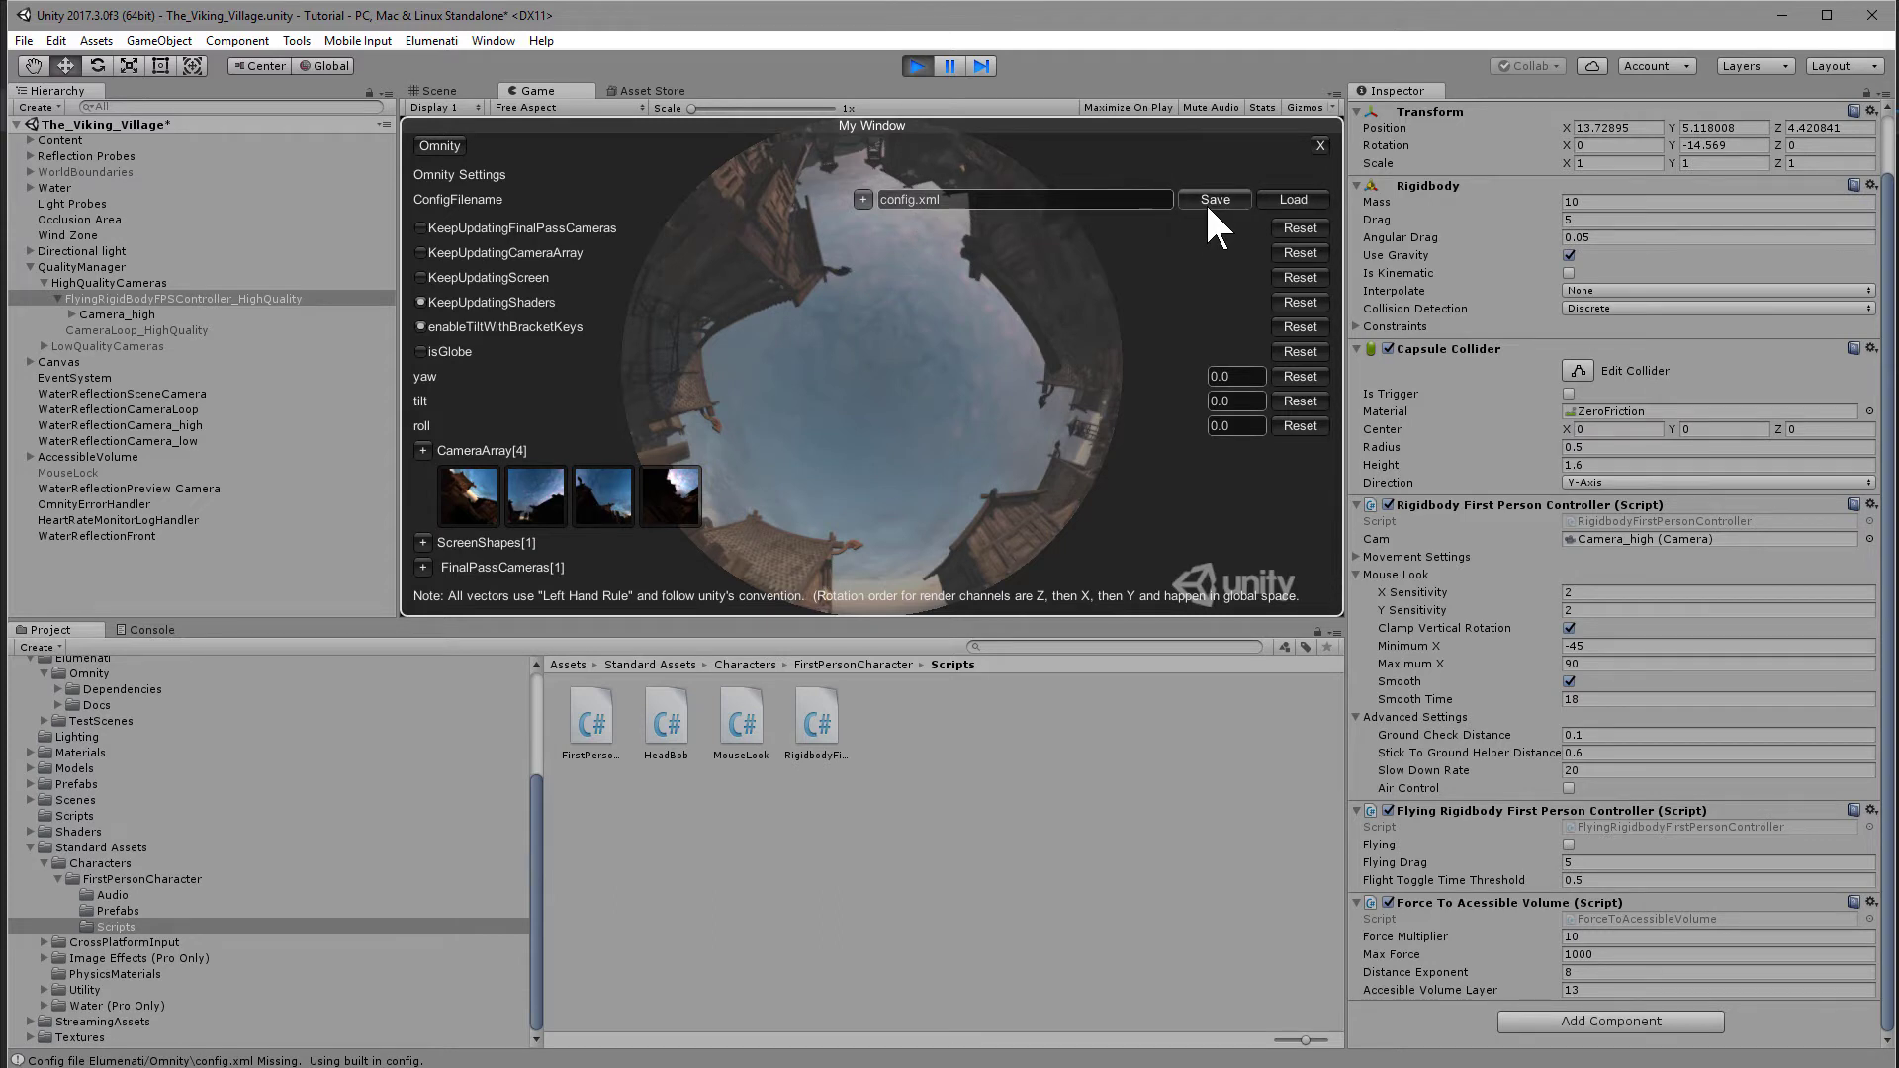
Step: Rename the config file to Demo, save it, and mark Demo.xml as the default configuration
{"action": "double_click", "coordinate": [912, 198]}
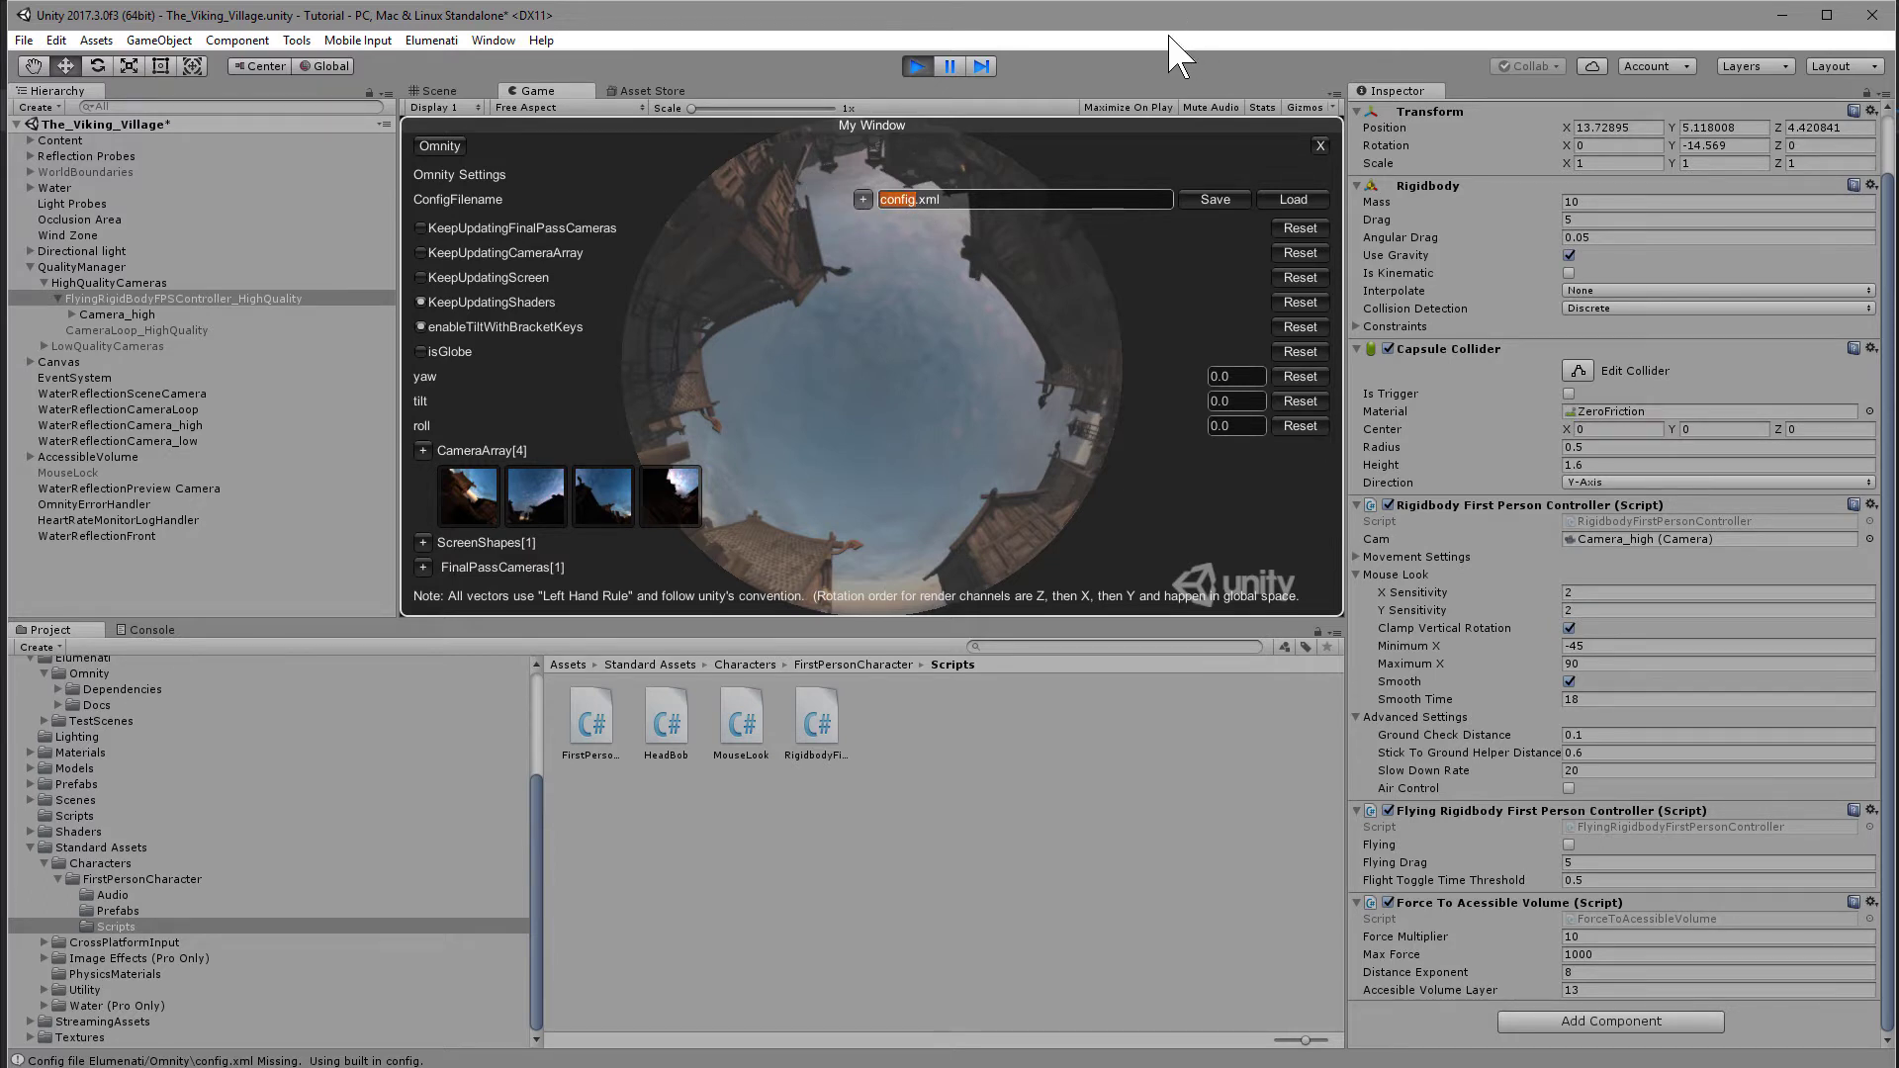
{"action": "type", "text": "Demo"}
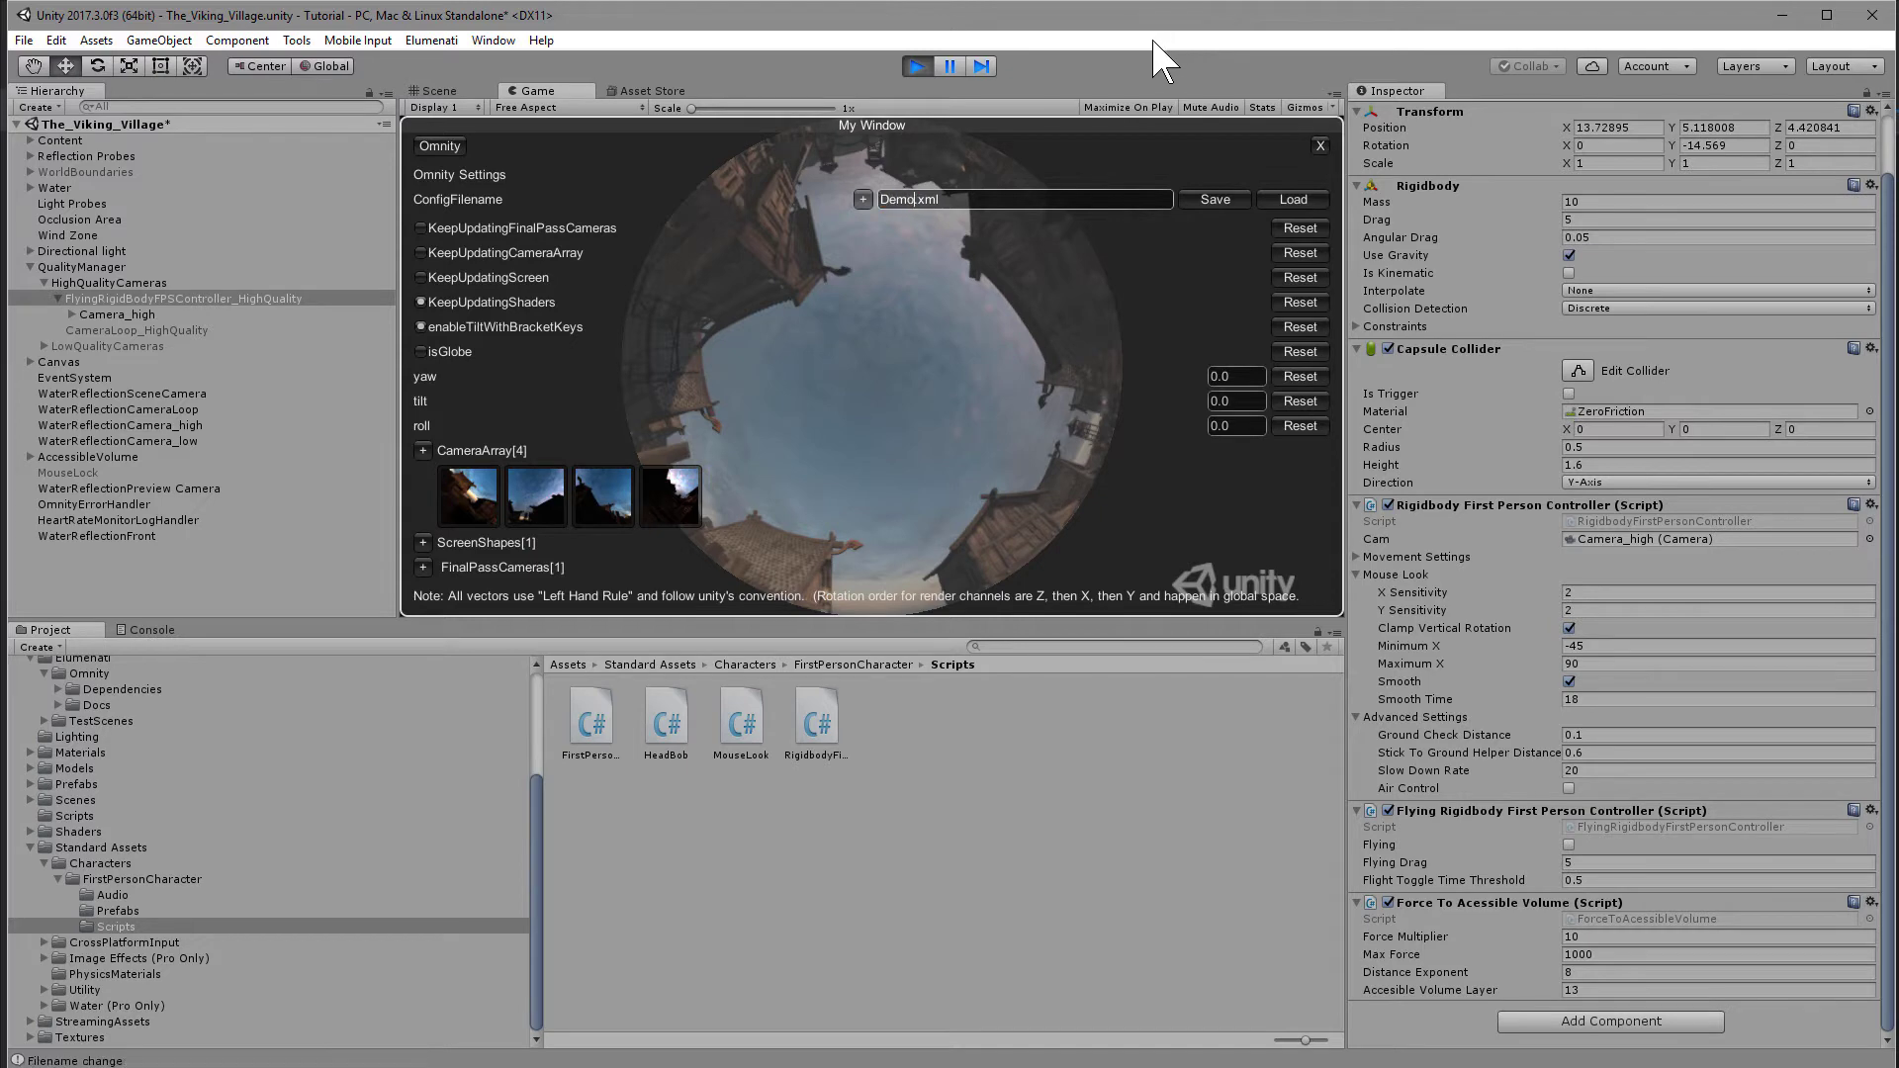
{"action": "left_click", "coordinate": [1209, 198]}
{"action": "left_click", "coordinate": [864, 199]}
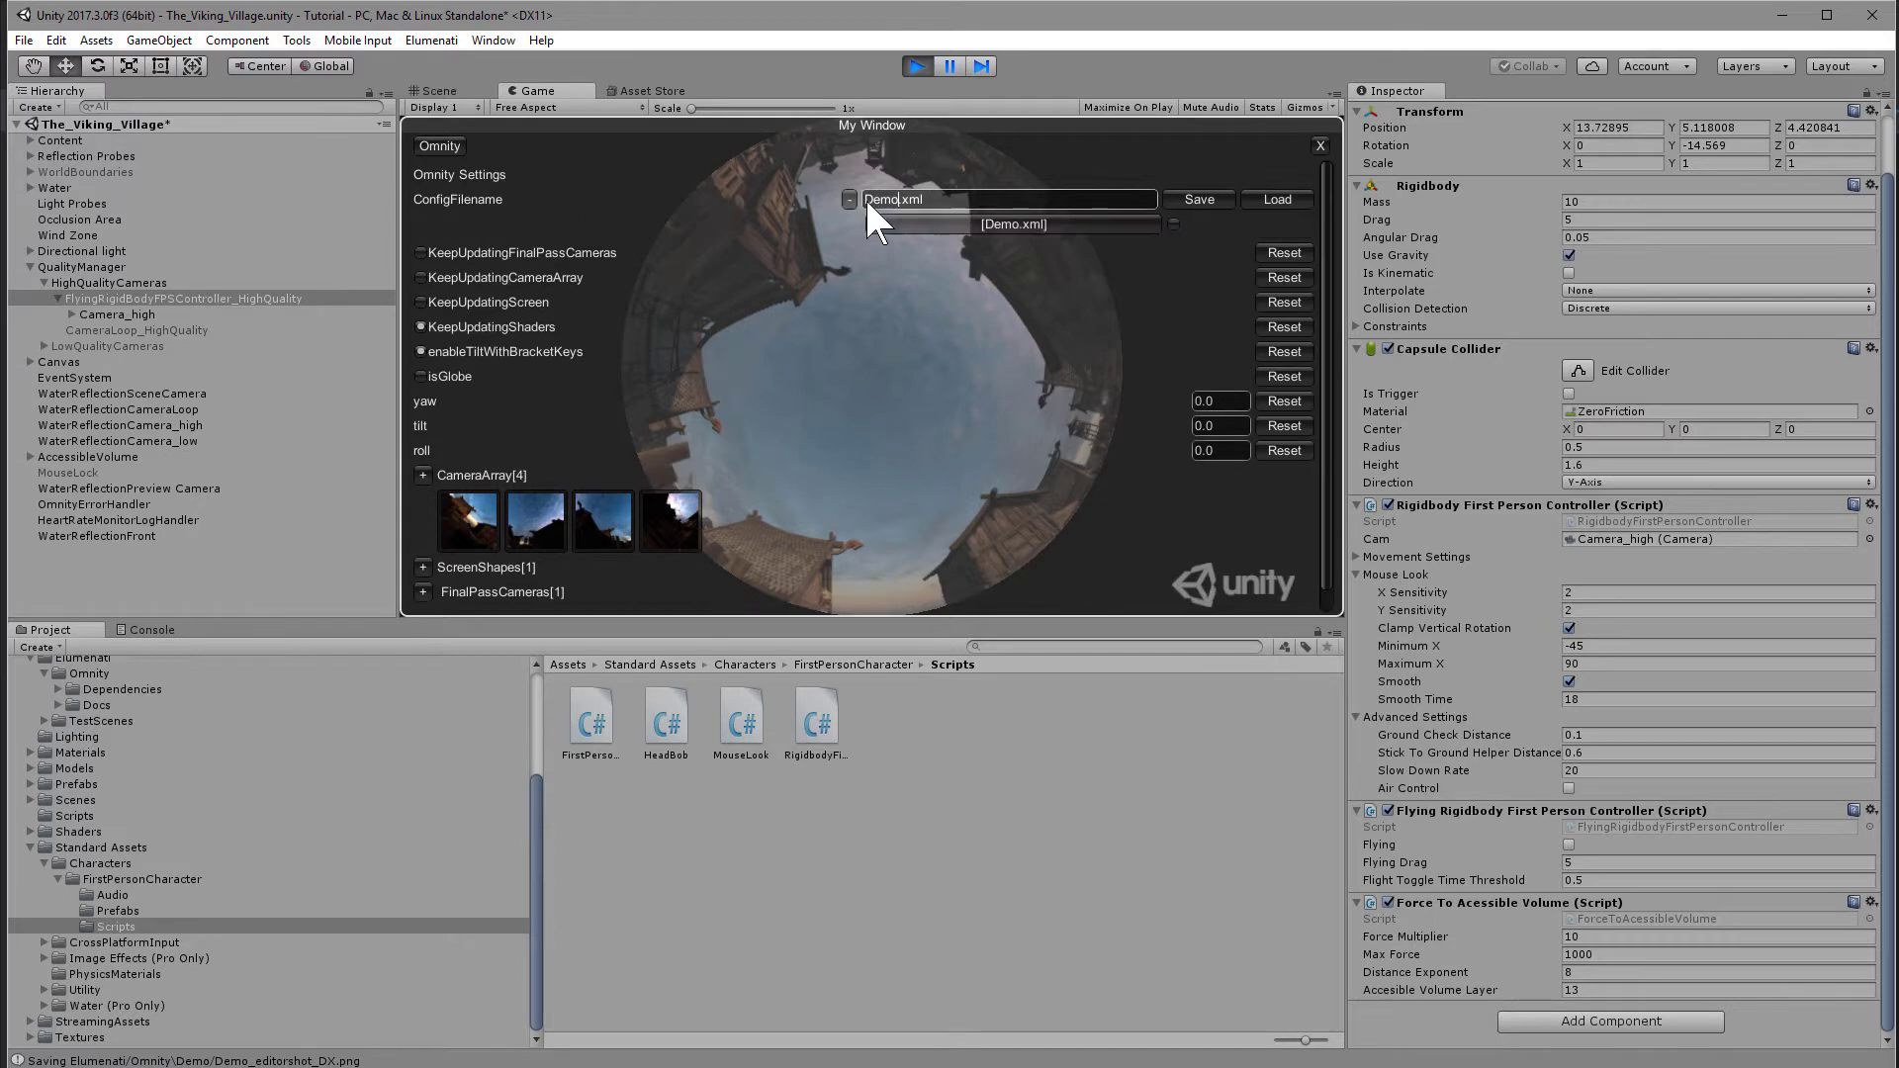
{"action": "left_click", "coordinate": [1175, 225]}
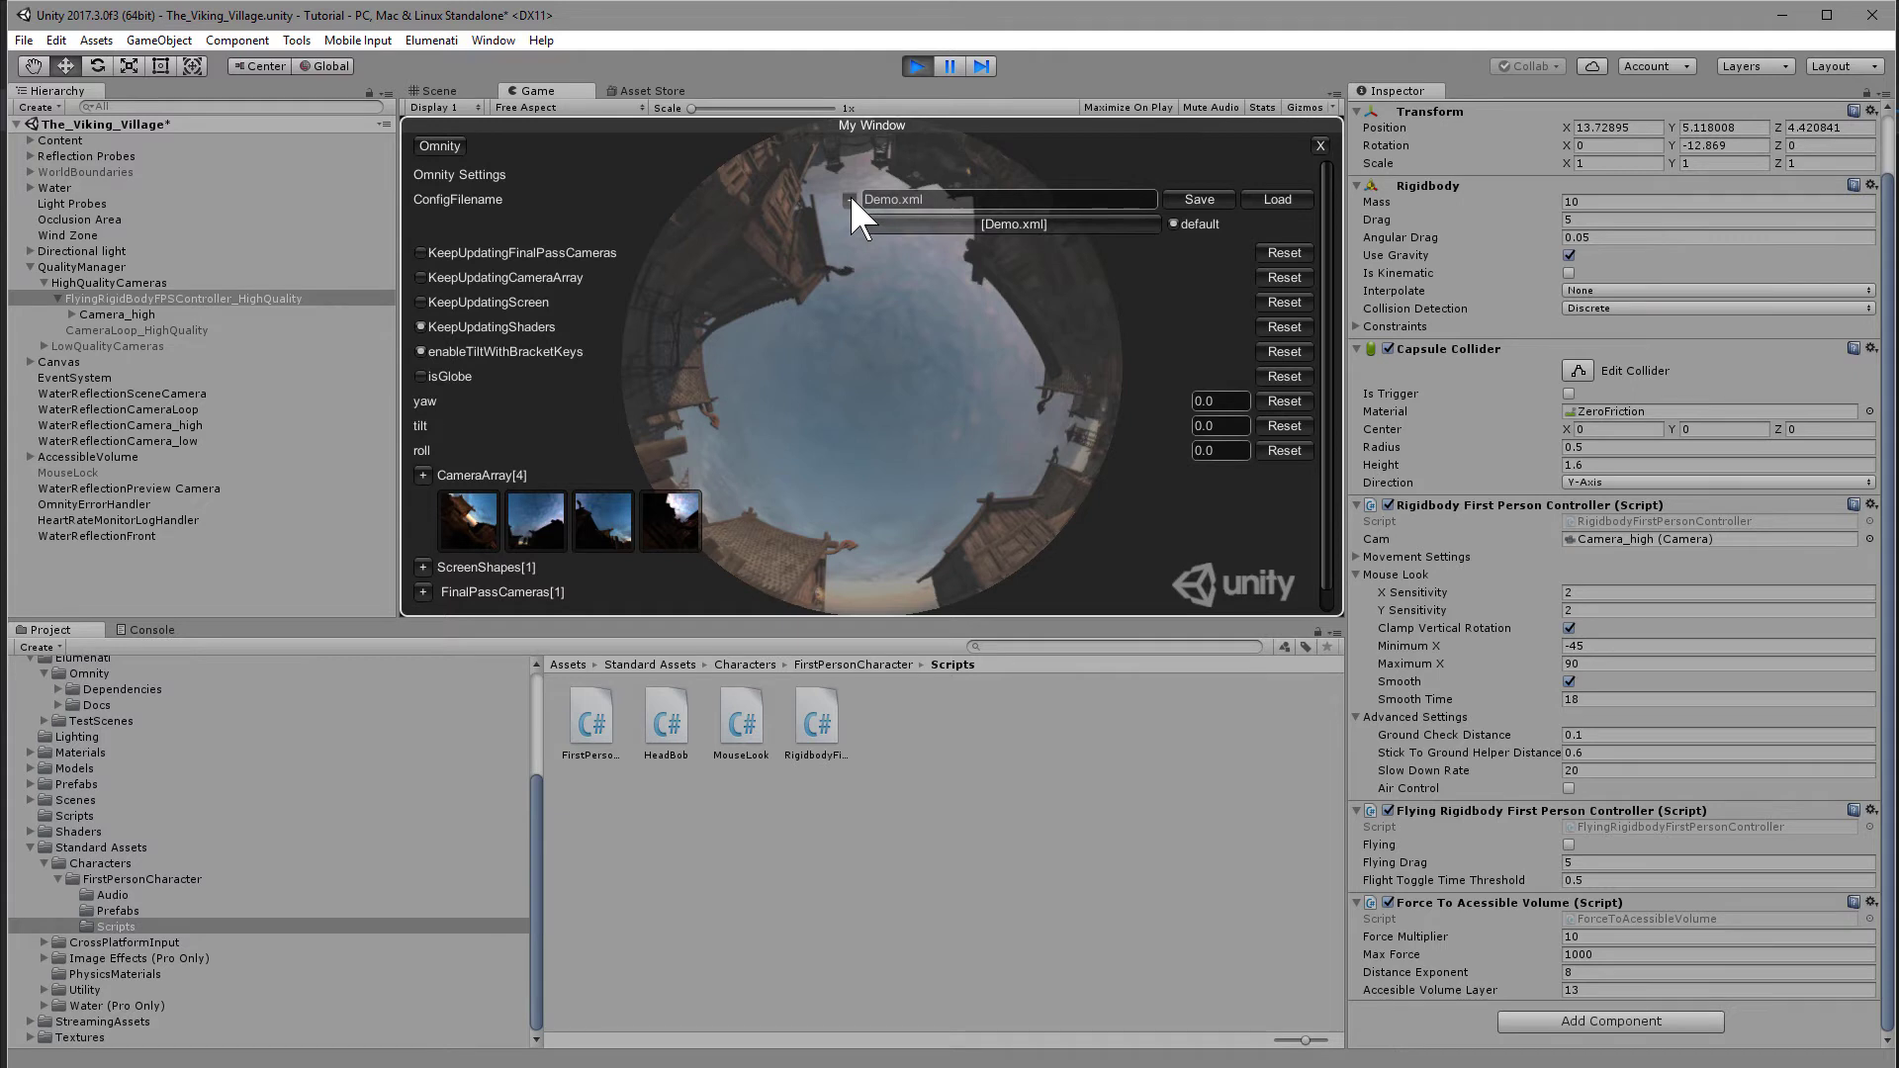
Step: Hide the config file list and raise the FinalPassCameras list size to 2
{"action": "left_click", "coordinate": [850, 198]}
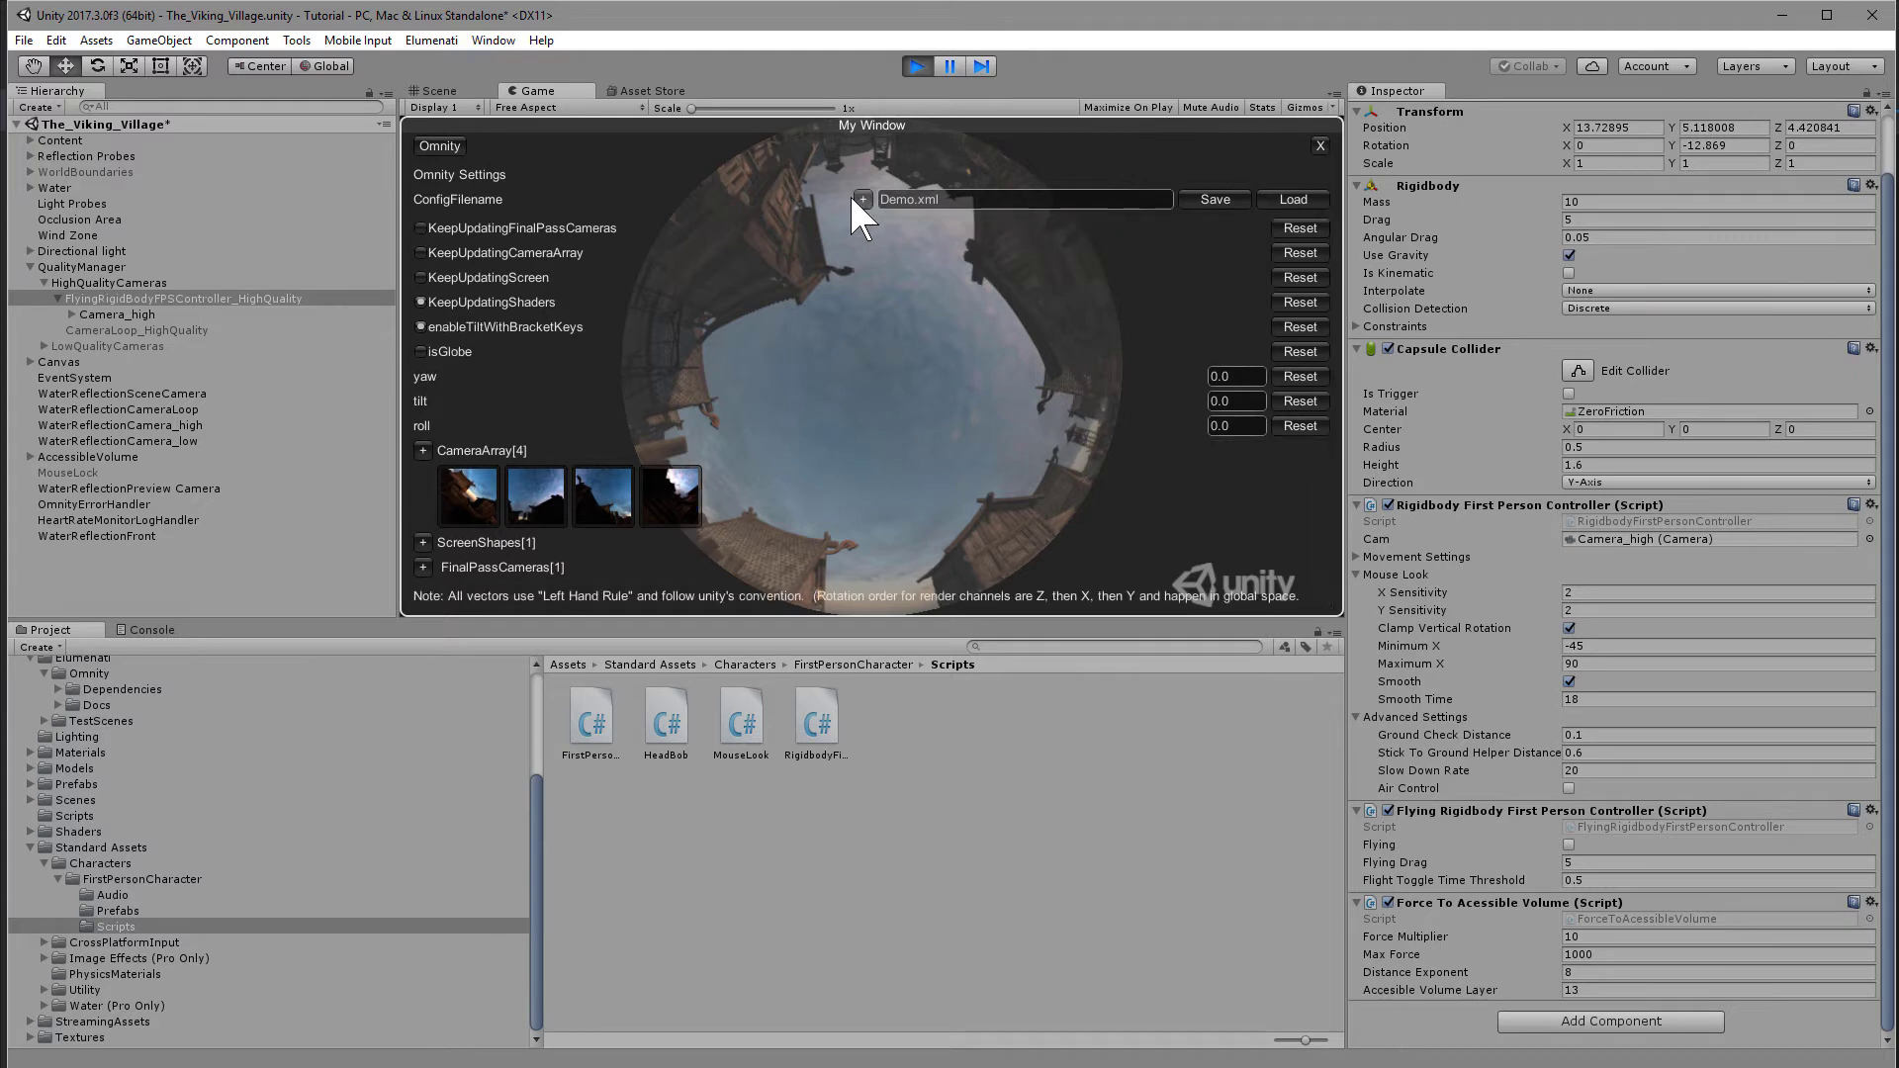
{"action": "left_click", "coordinate": [418, 569]}
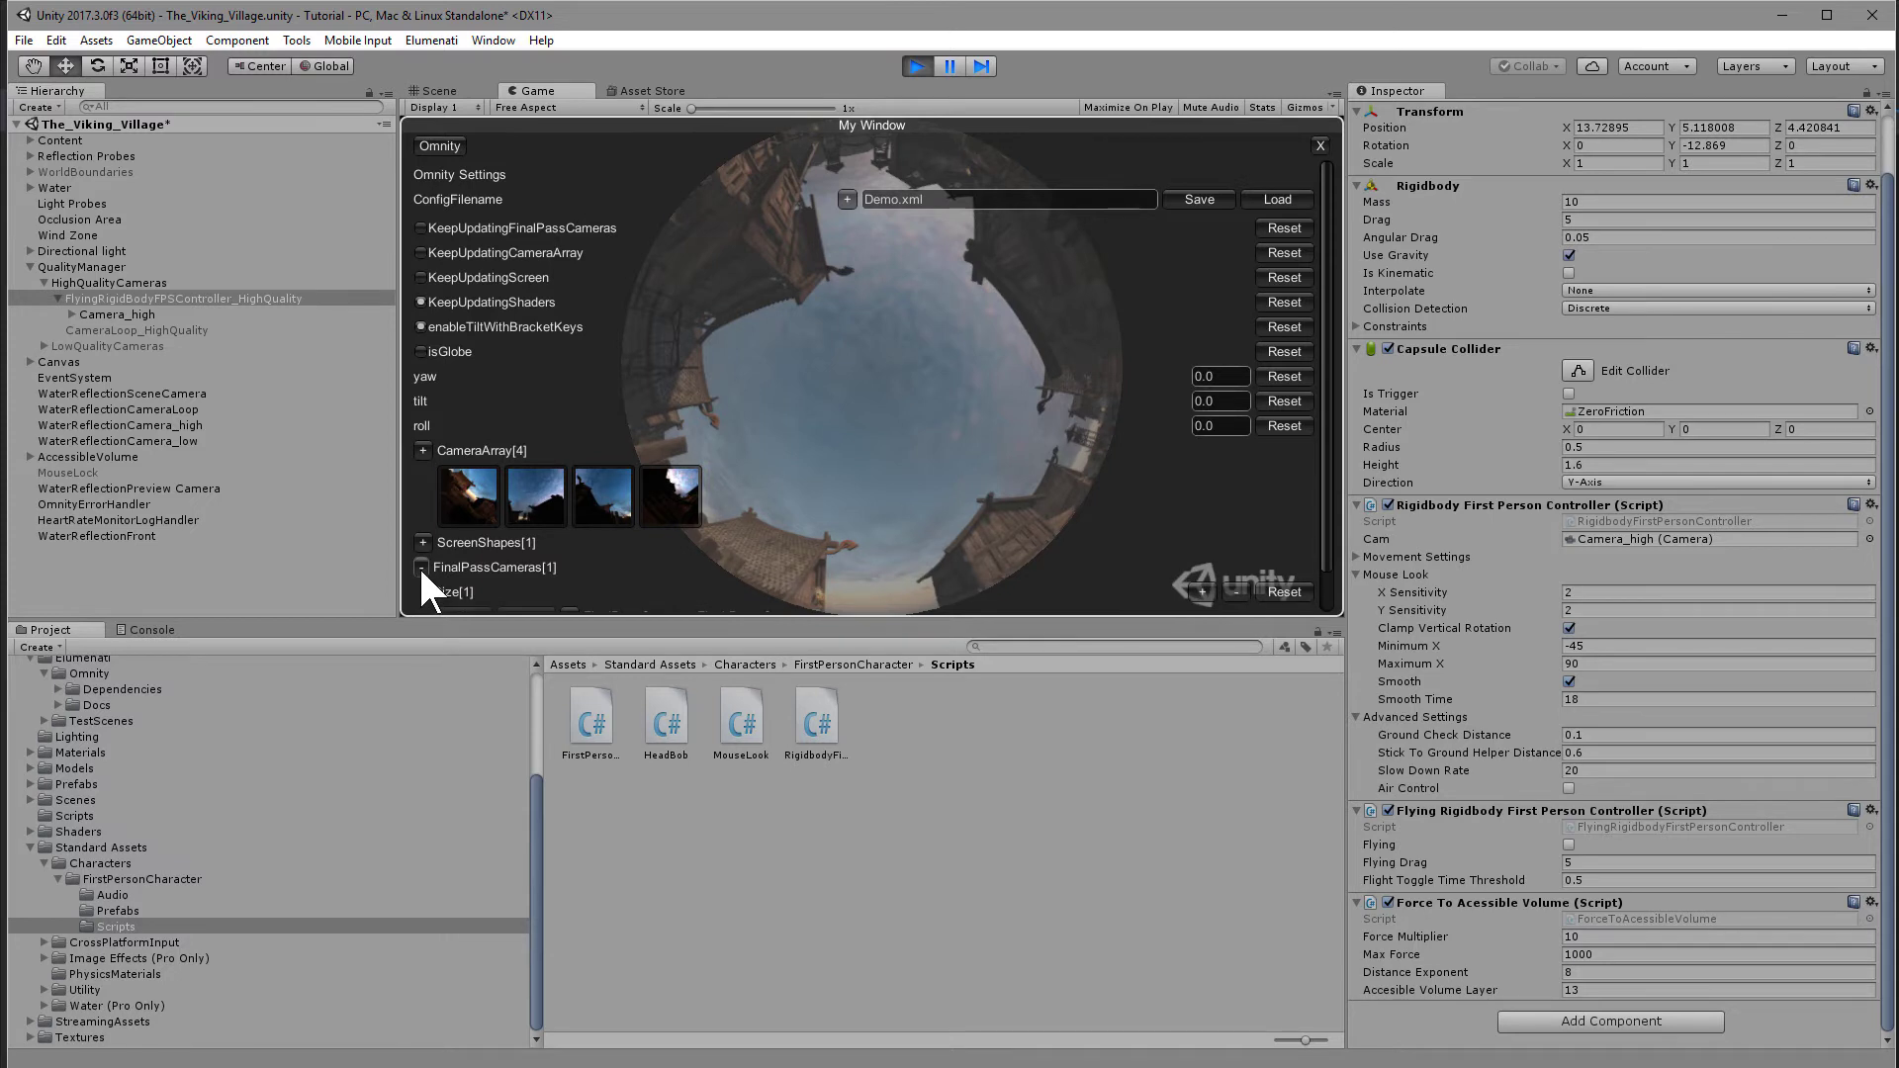
{"action": "scroll", "coordinate": [682, 455], "scroll_direction": "down", "scroll_amount": 2}
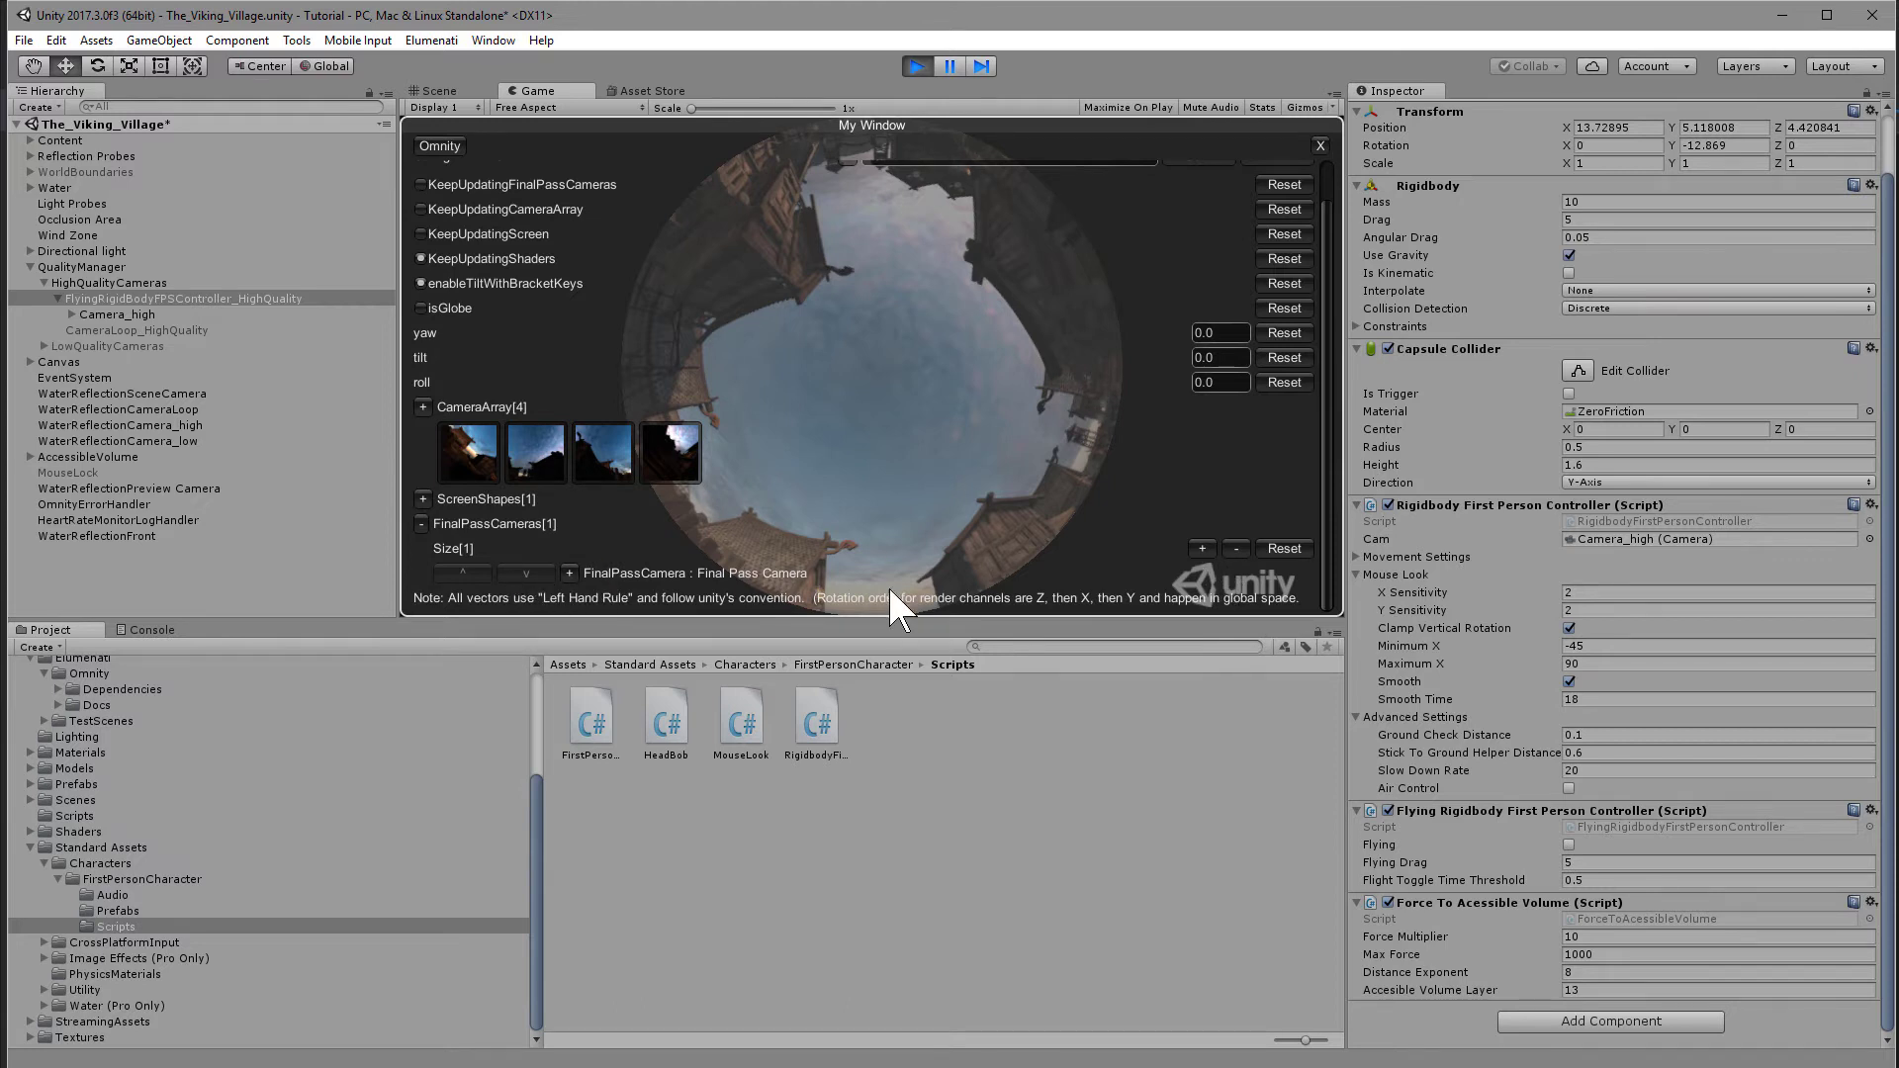
{"action": "left_click", "coordinate": [1202, 549]}
{"action": "scroll", "coordinate": [722, 574], "scroll_direction": "down", "scroll_amount": 1}
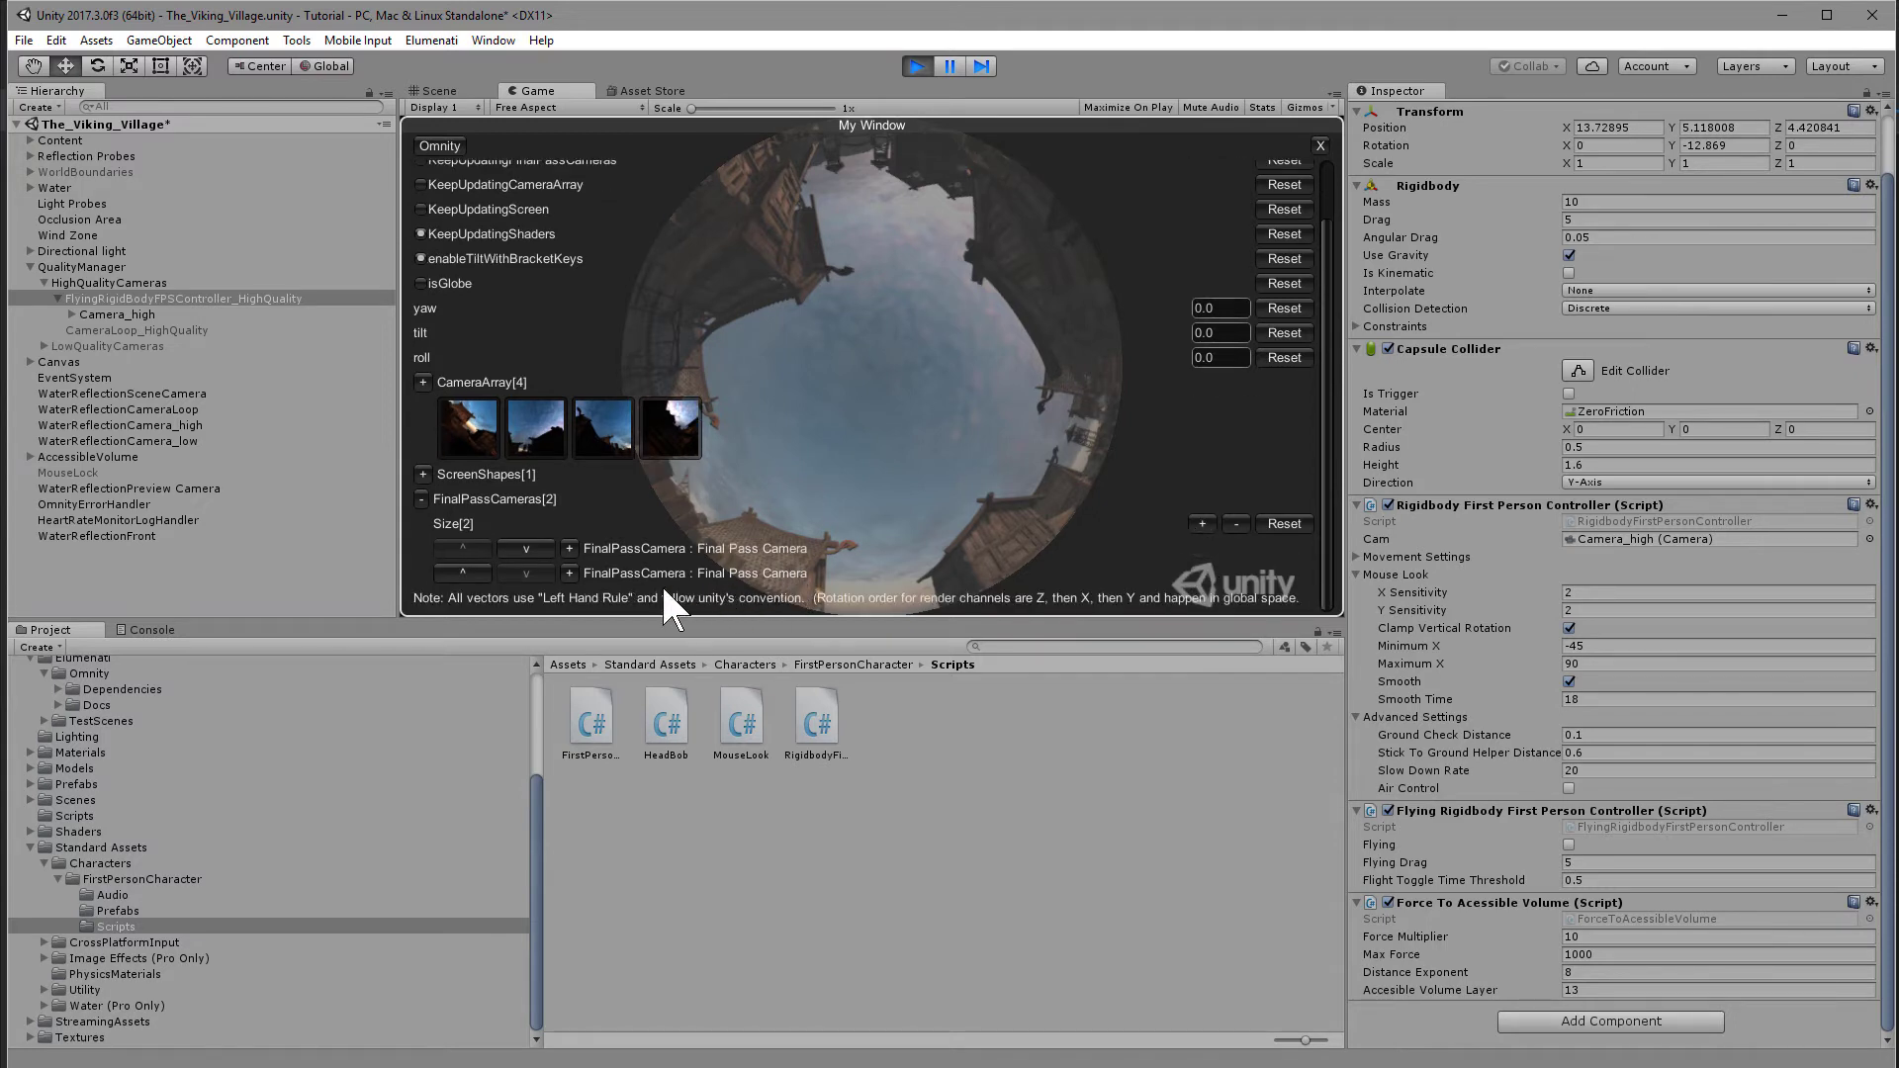
Step: Enable Apply Display Target On Load on the second camera and set its target to UnityDisplay_2nd
{"action": "left_click", "coordinate": [569, 574]}
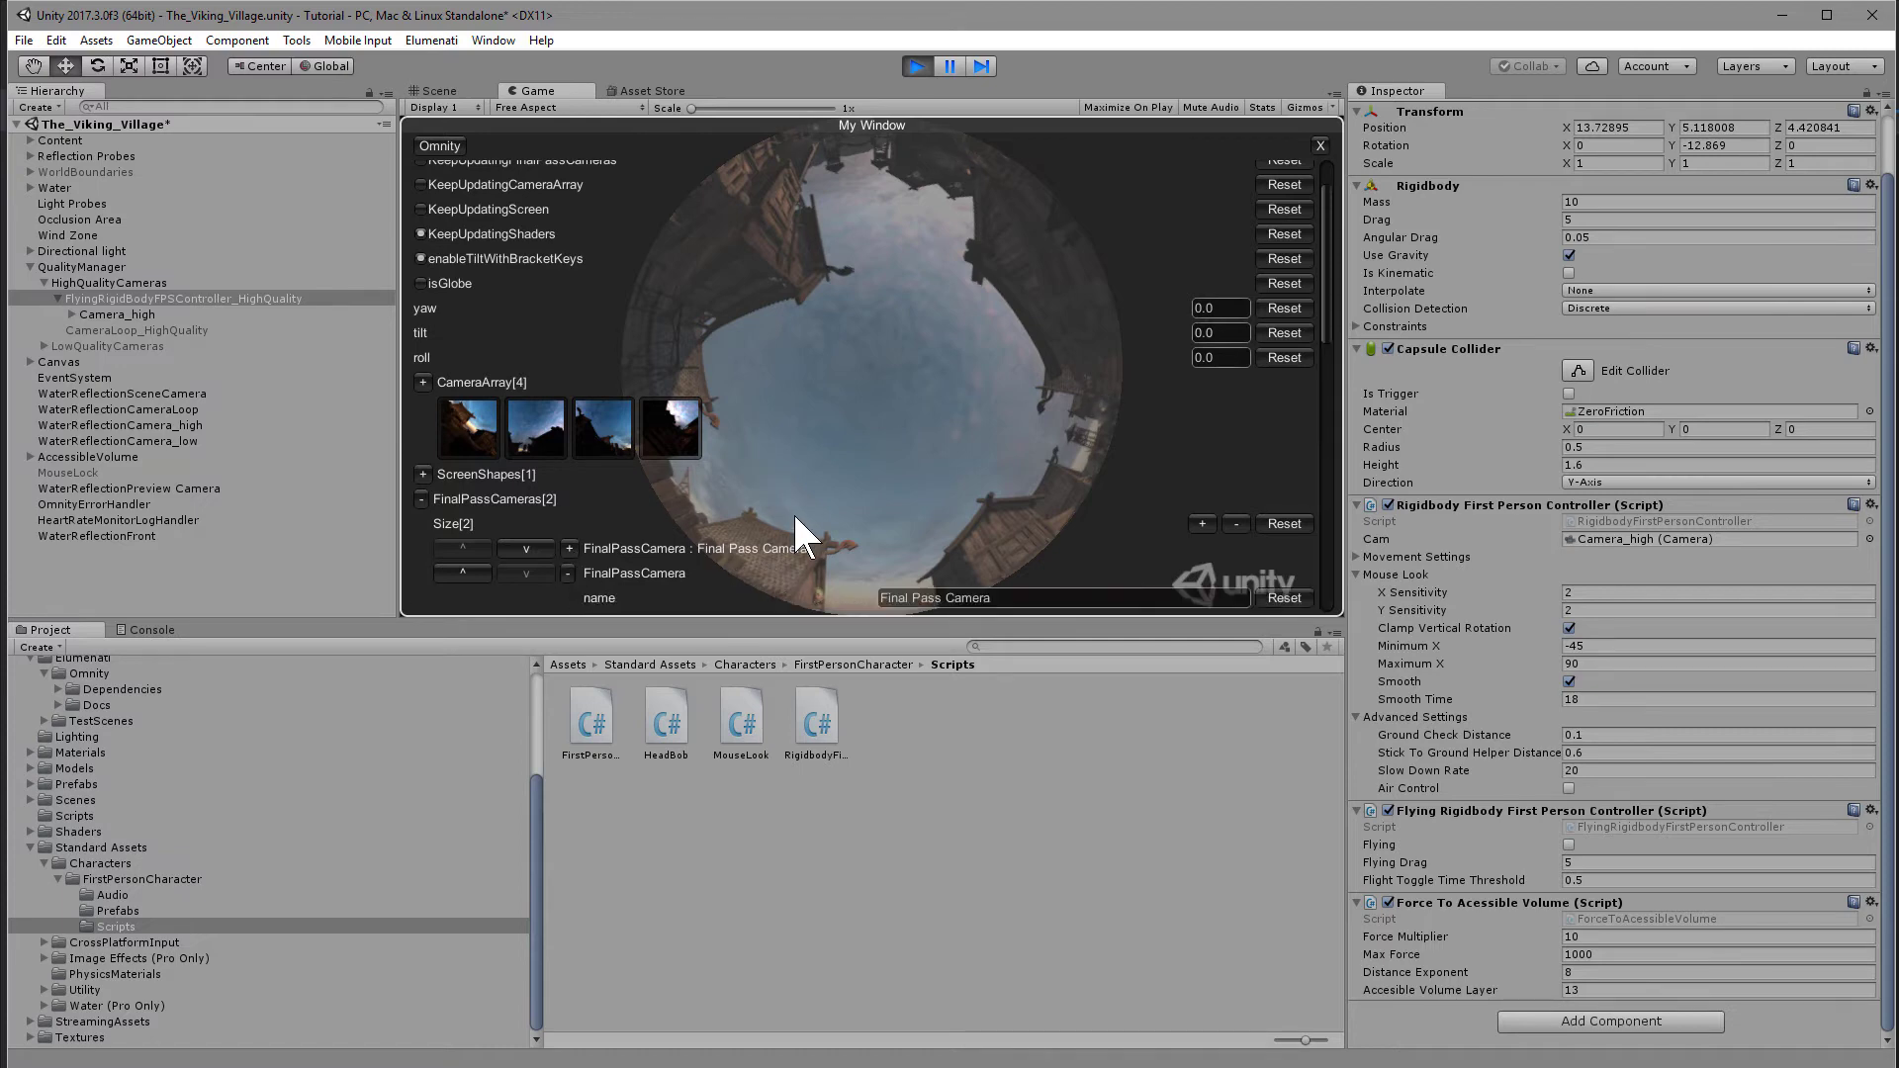
{"action": "scroll", "coordinate": [792, 514], "scroll_direction": "down", "scroll_amount": 10}
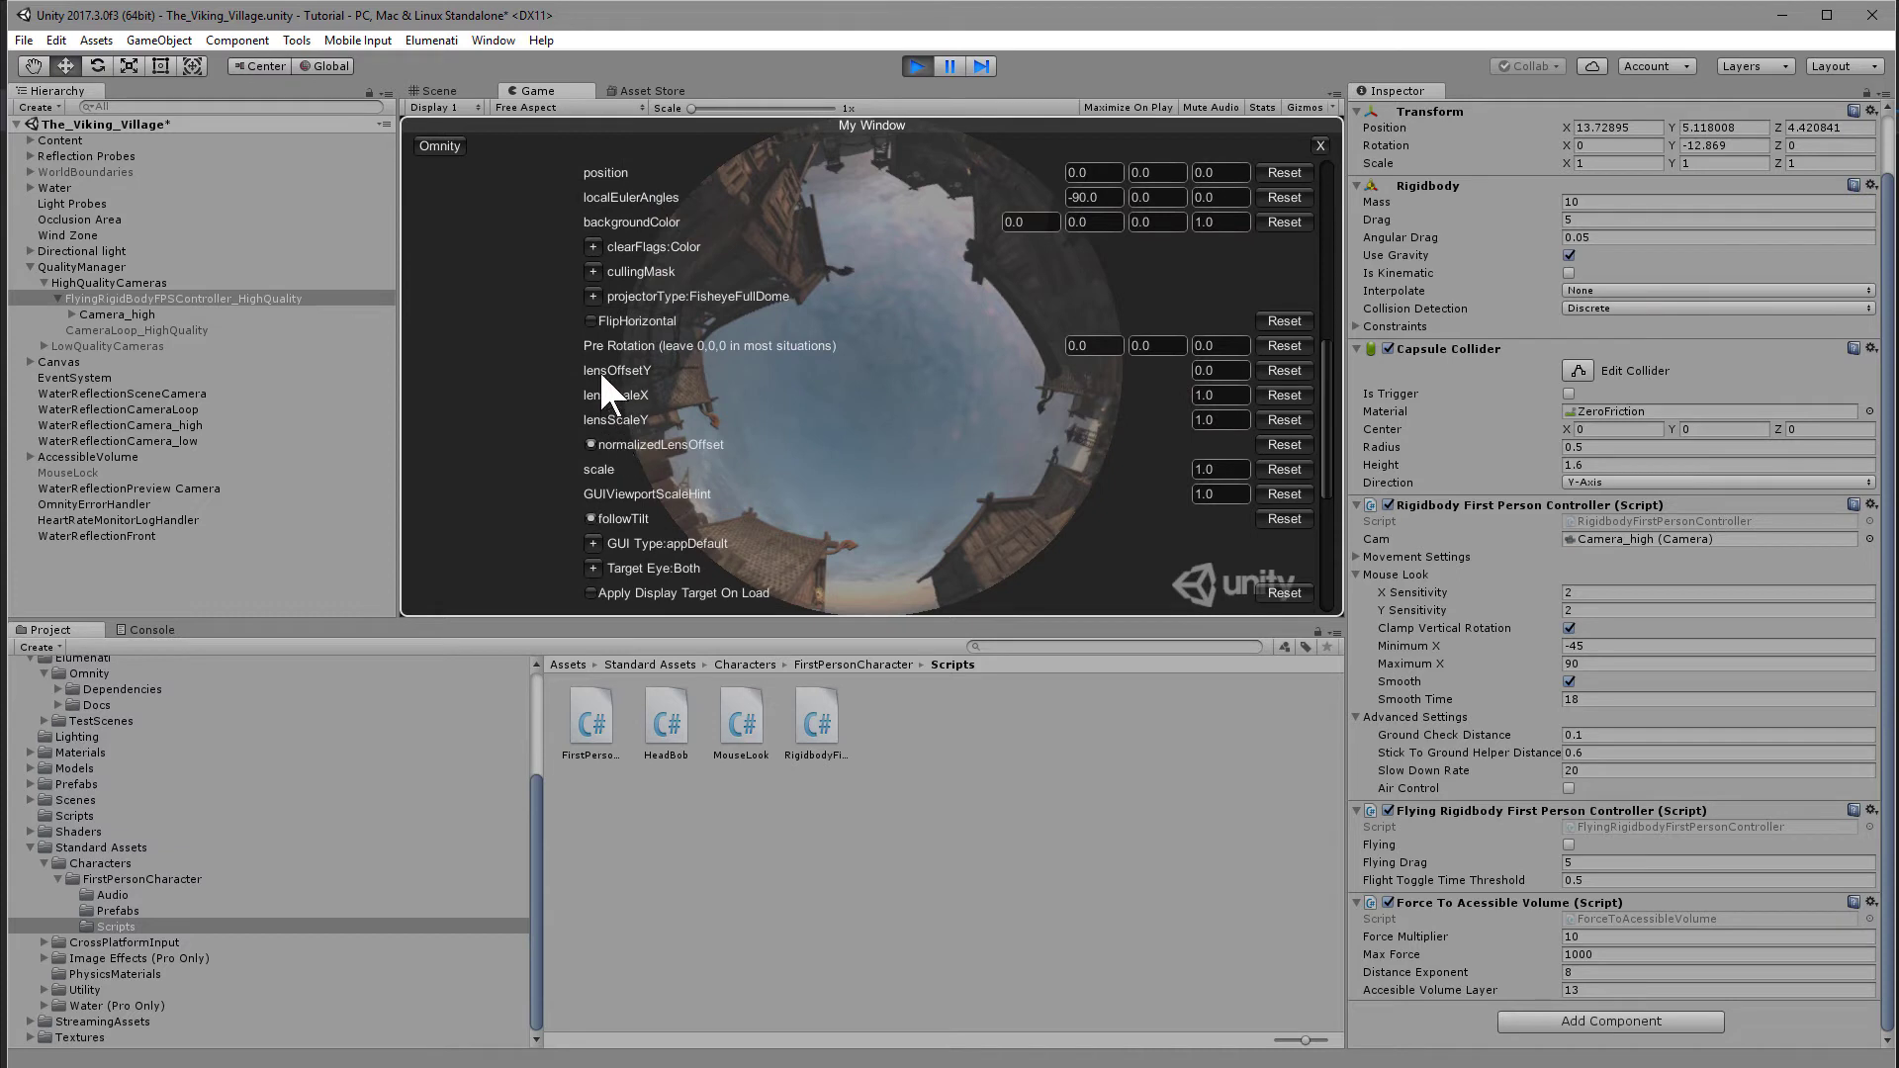
{"action": "scroll", "coordinate": [653, 499], "scroll_direction": "down", "scroll_amount": 3}
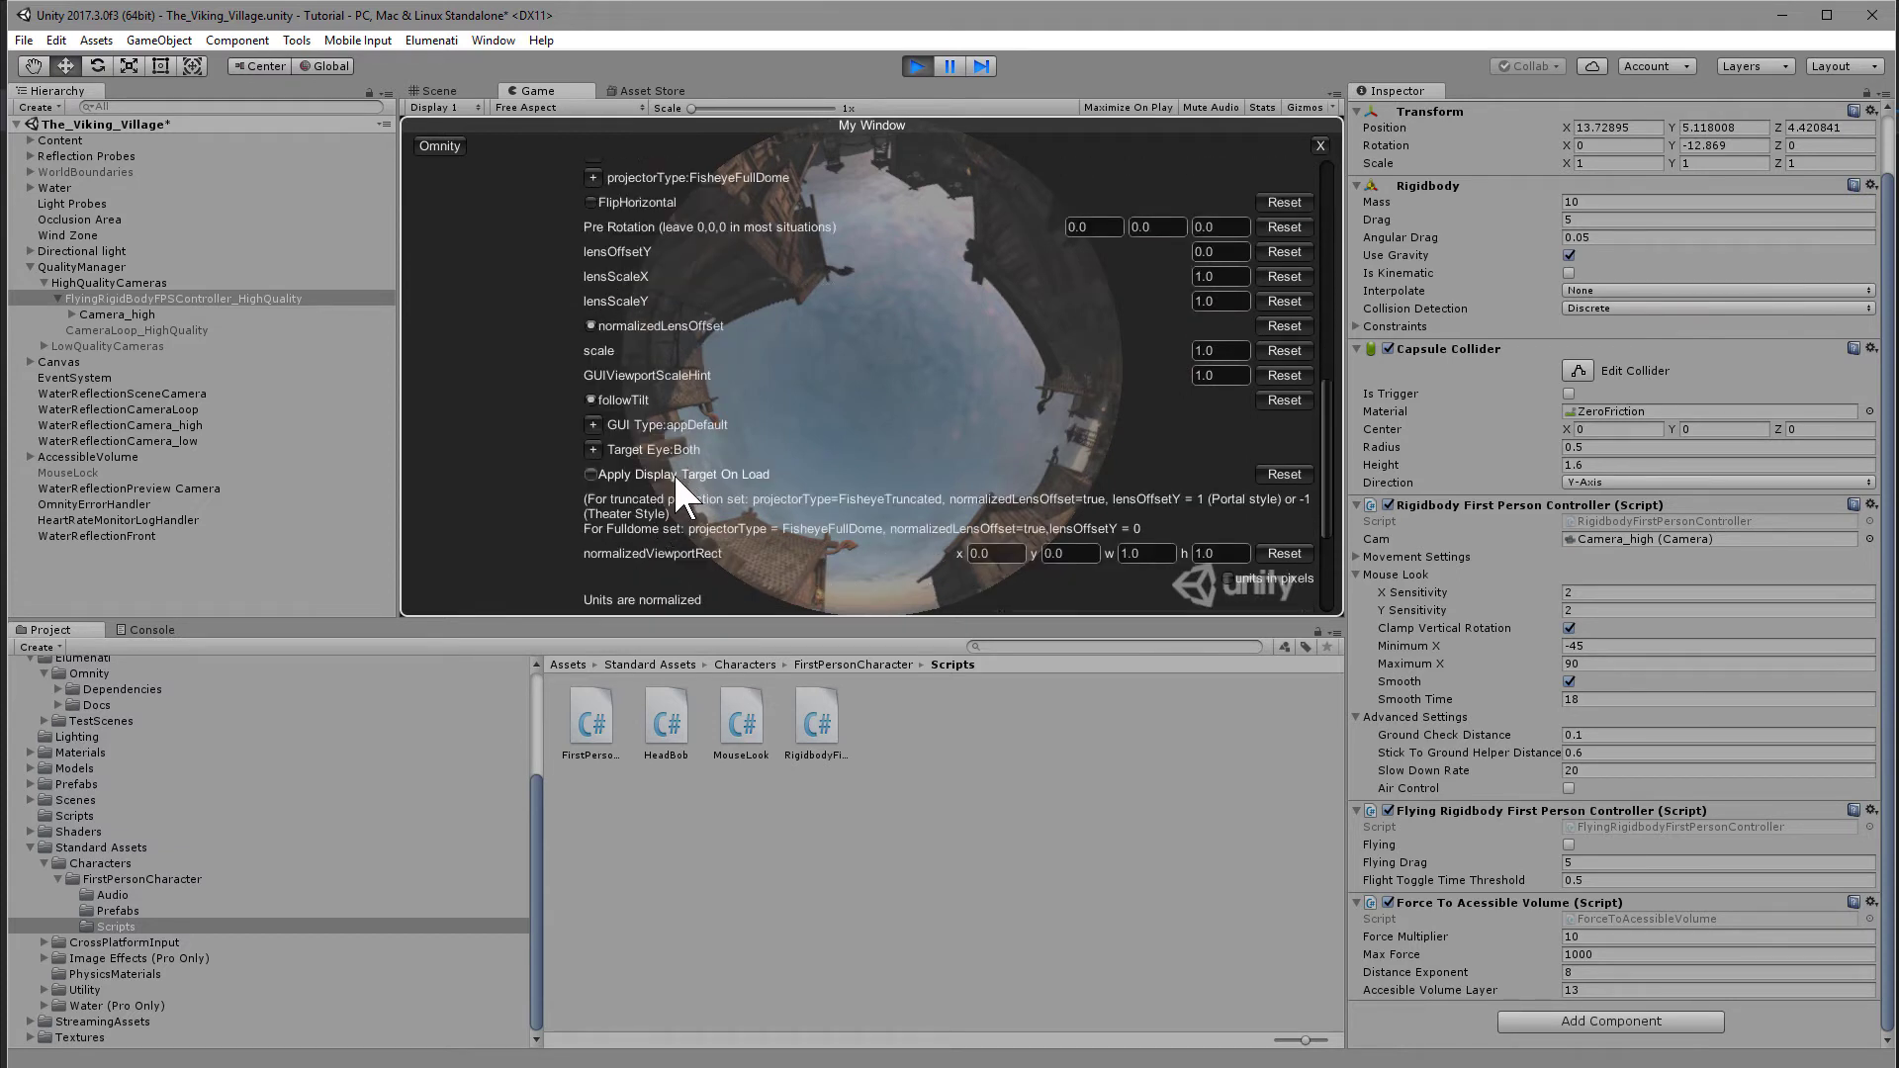
{"action": "left_click", "coordinate": [591, 474]}
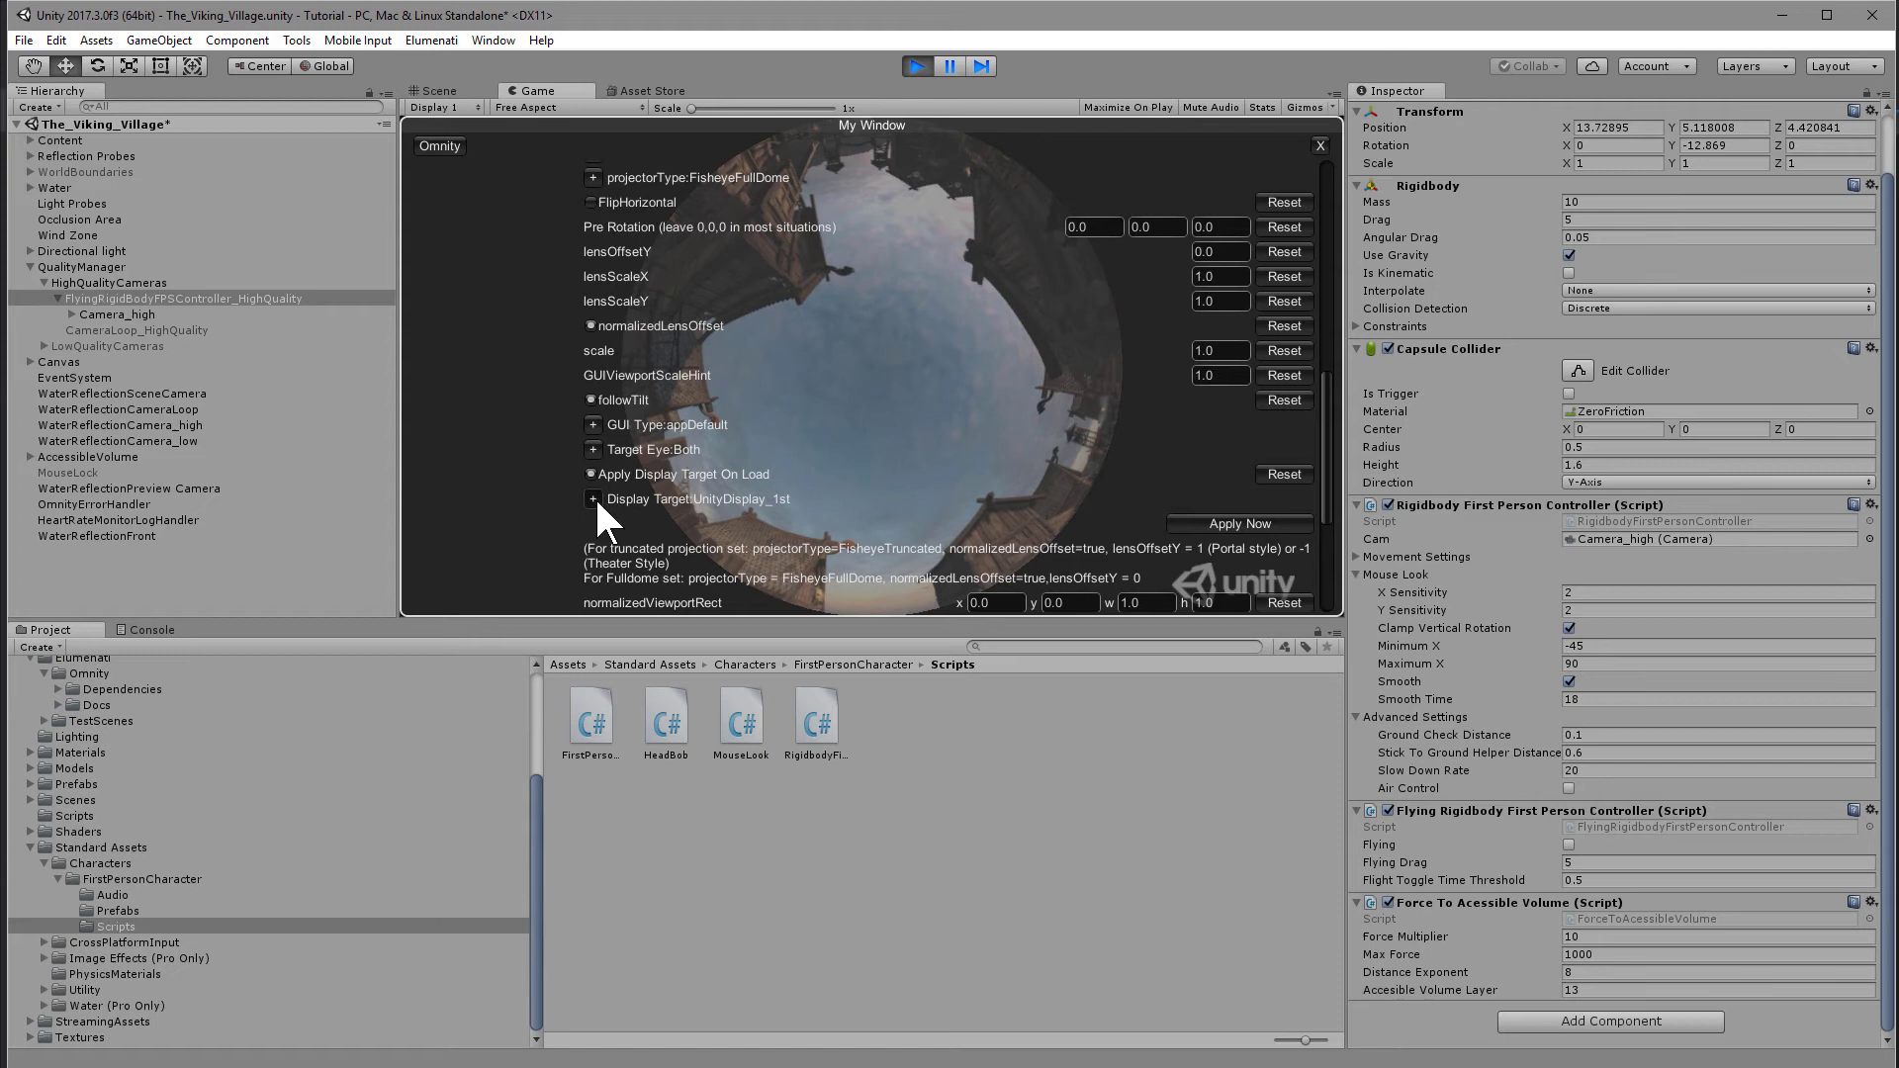
{"action": "left_click", "coordinate": [594, 498]}
{"action": "scroll", "coordinate": [899, 518], "scroll_direction": "down", "scroll_amount": 3}
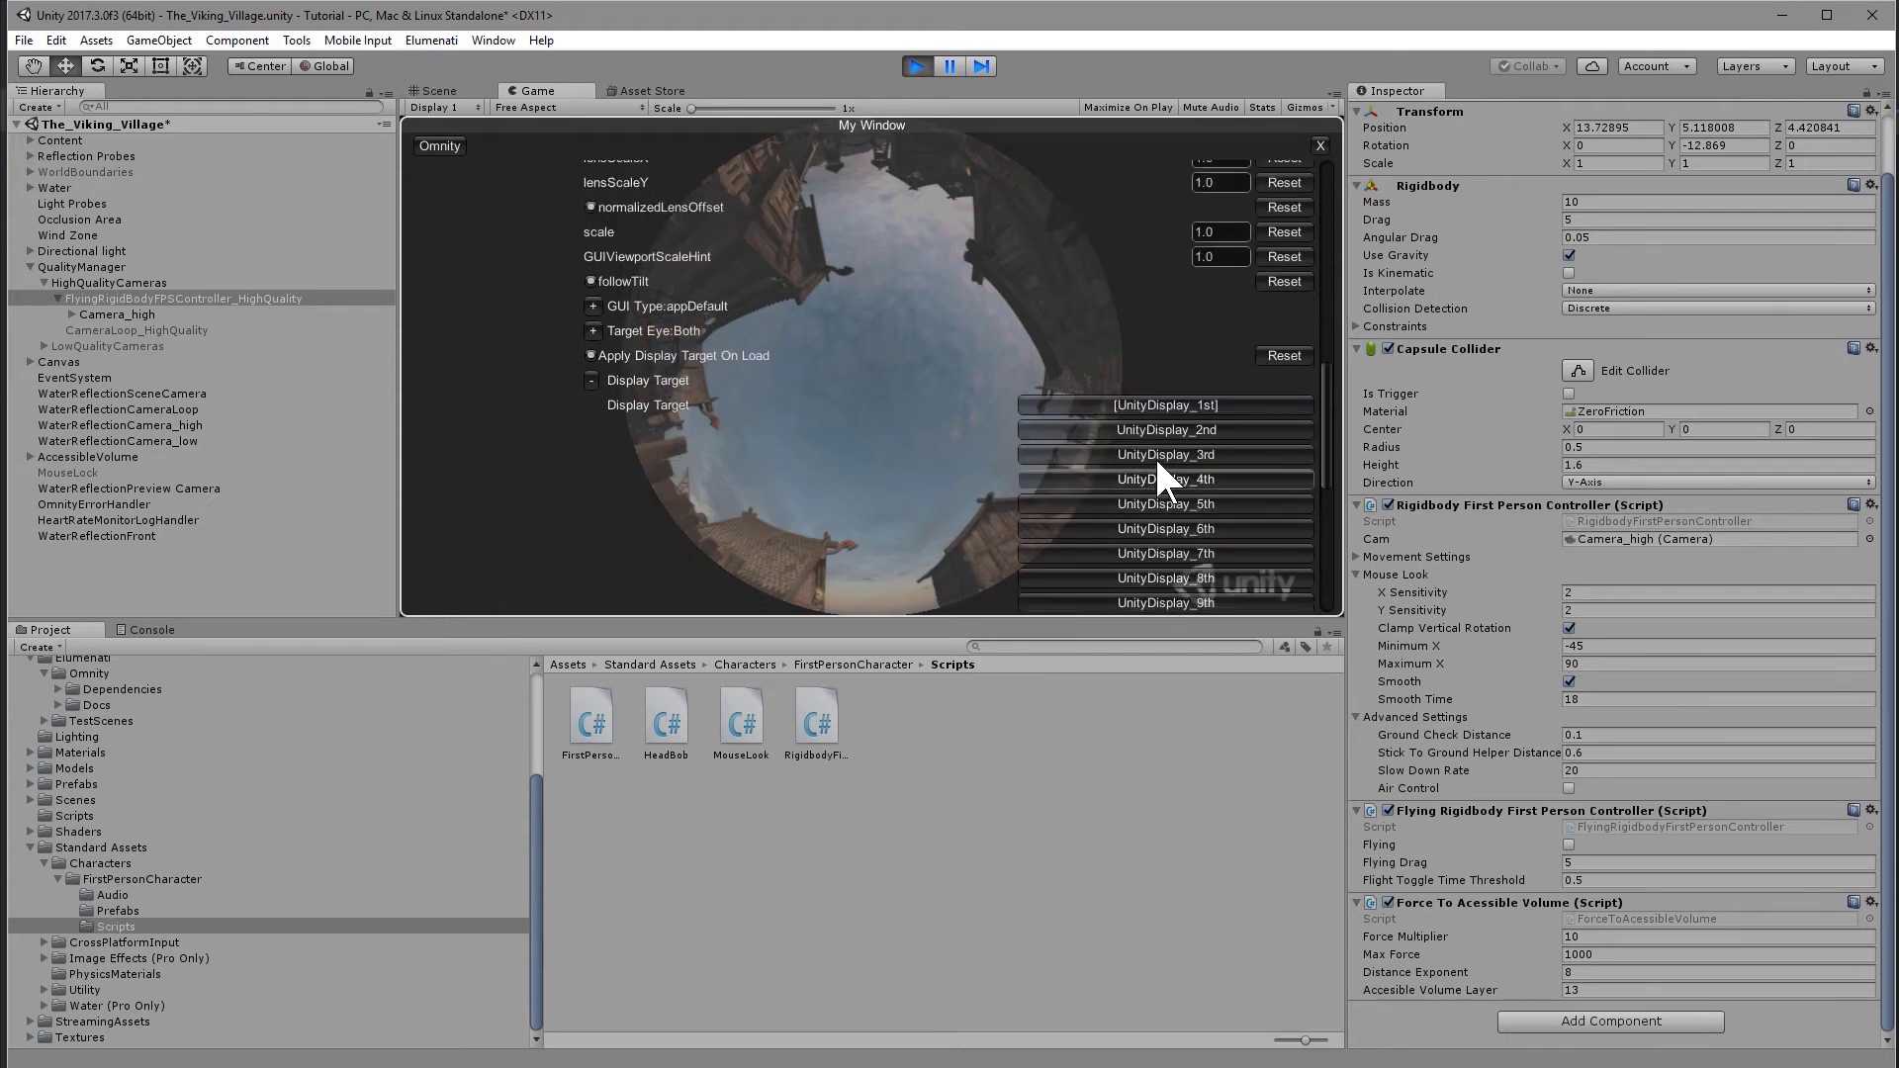
{"action": "left_click", "coordinate": [1160, 429]}
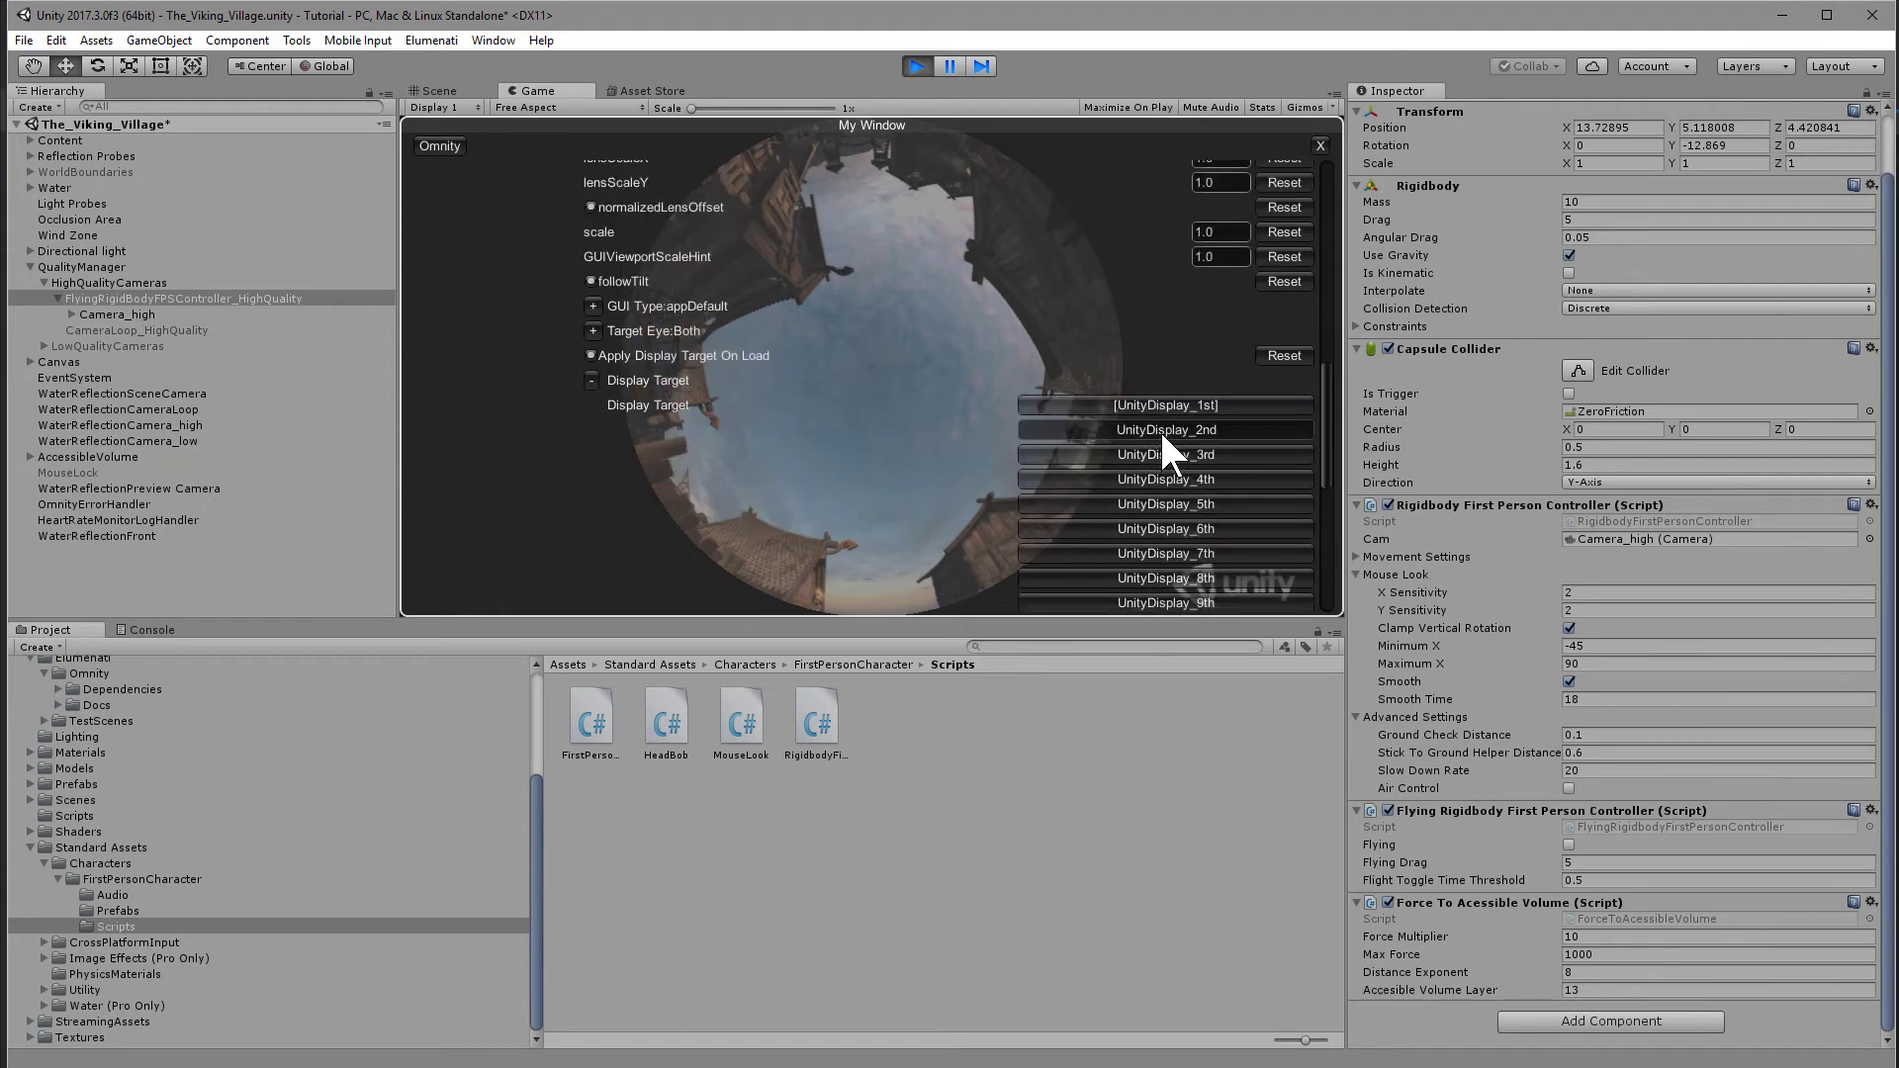
{"action": "scroll", "coordinate": [752, 524], "scroll_direction": "up", "scroll_amount": 5}
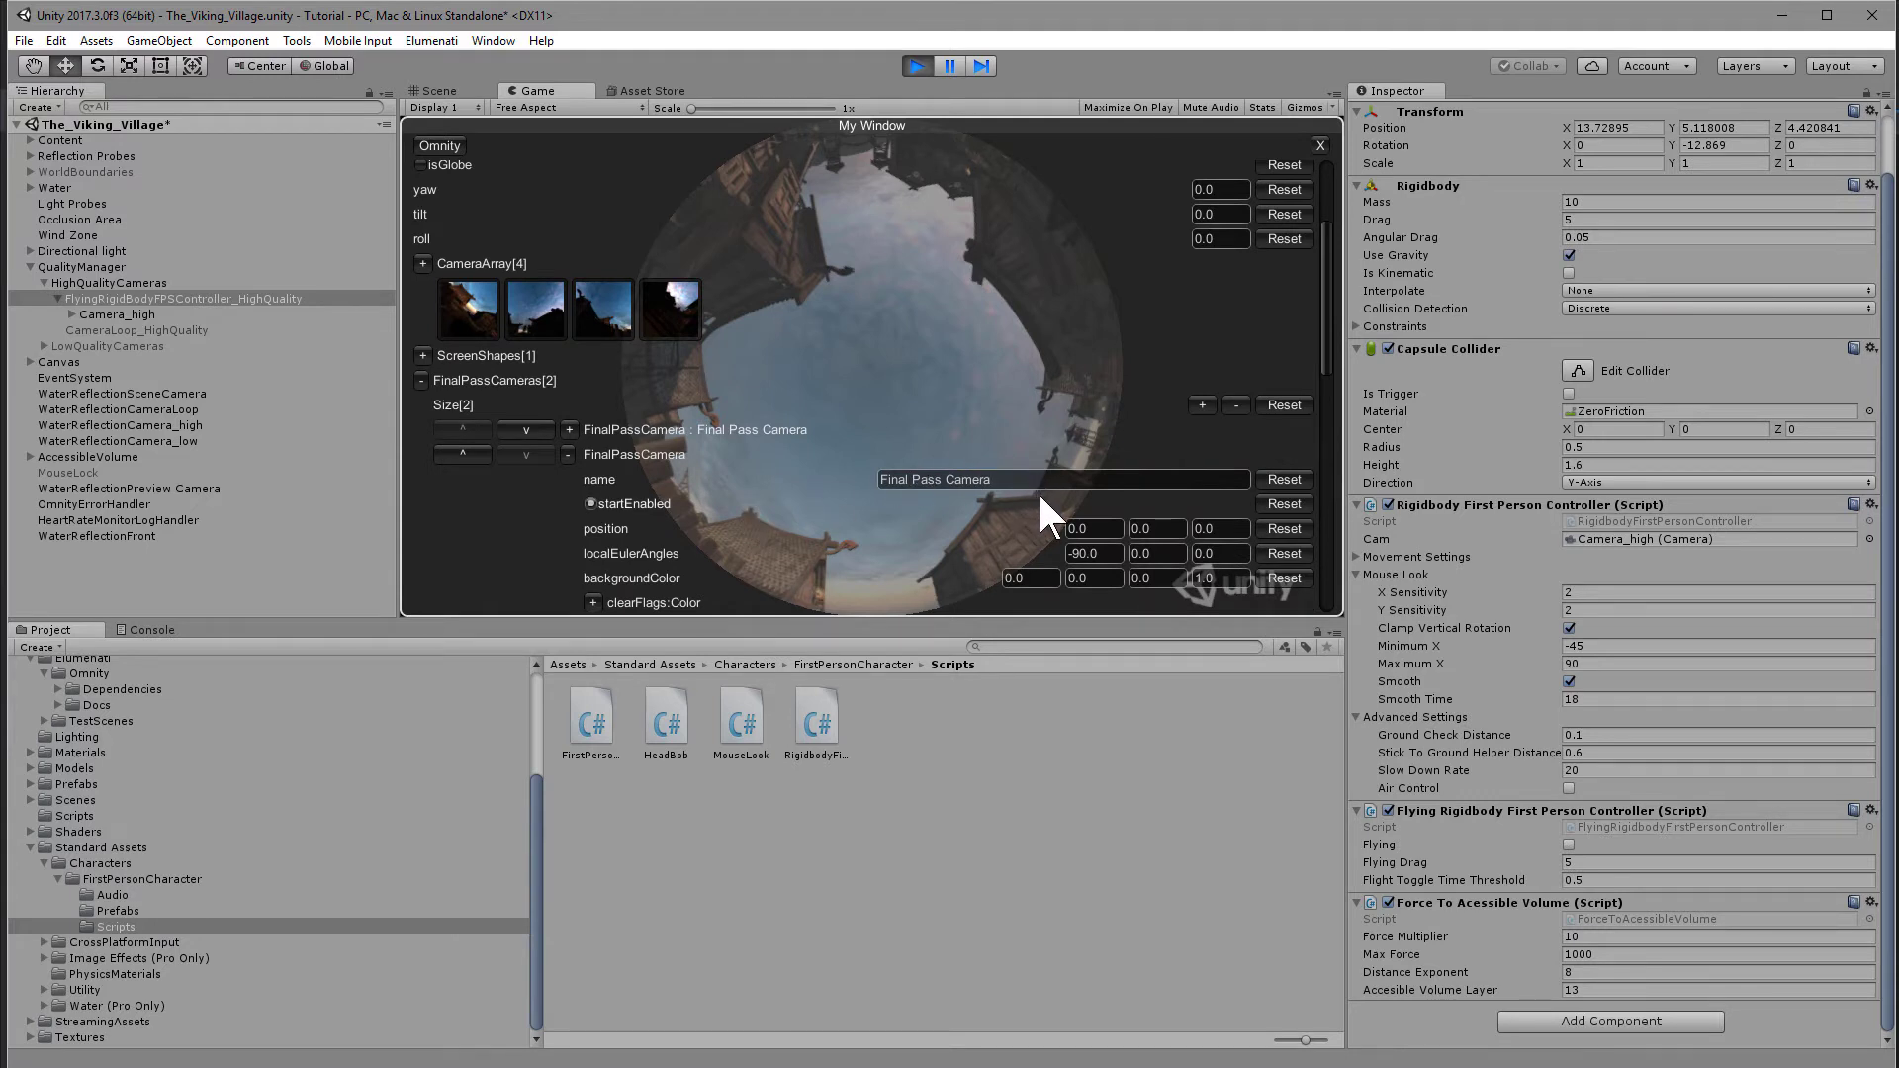
Step: Rename the second final pass camera to Dome
{"action": "left_click_drag", "start_coordinate": [1041, 484], "coordinate": [831, 499]}
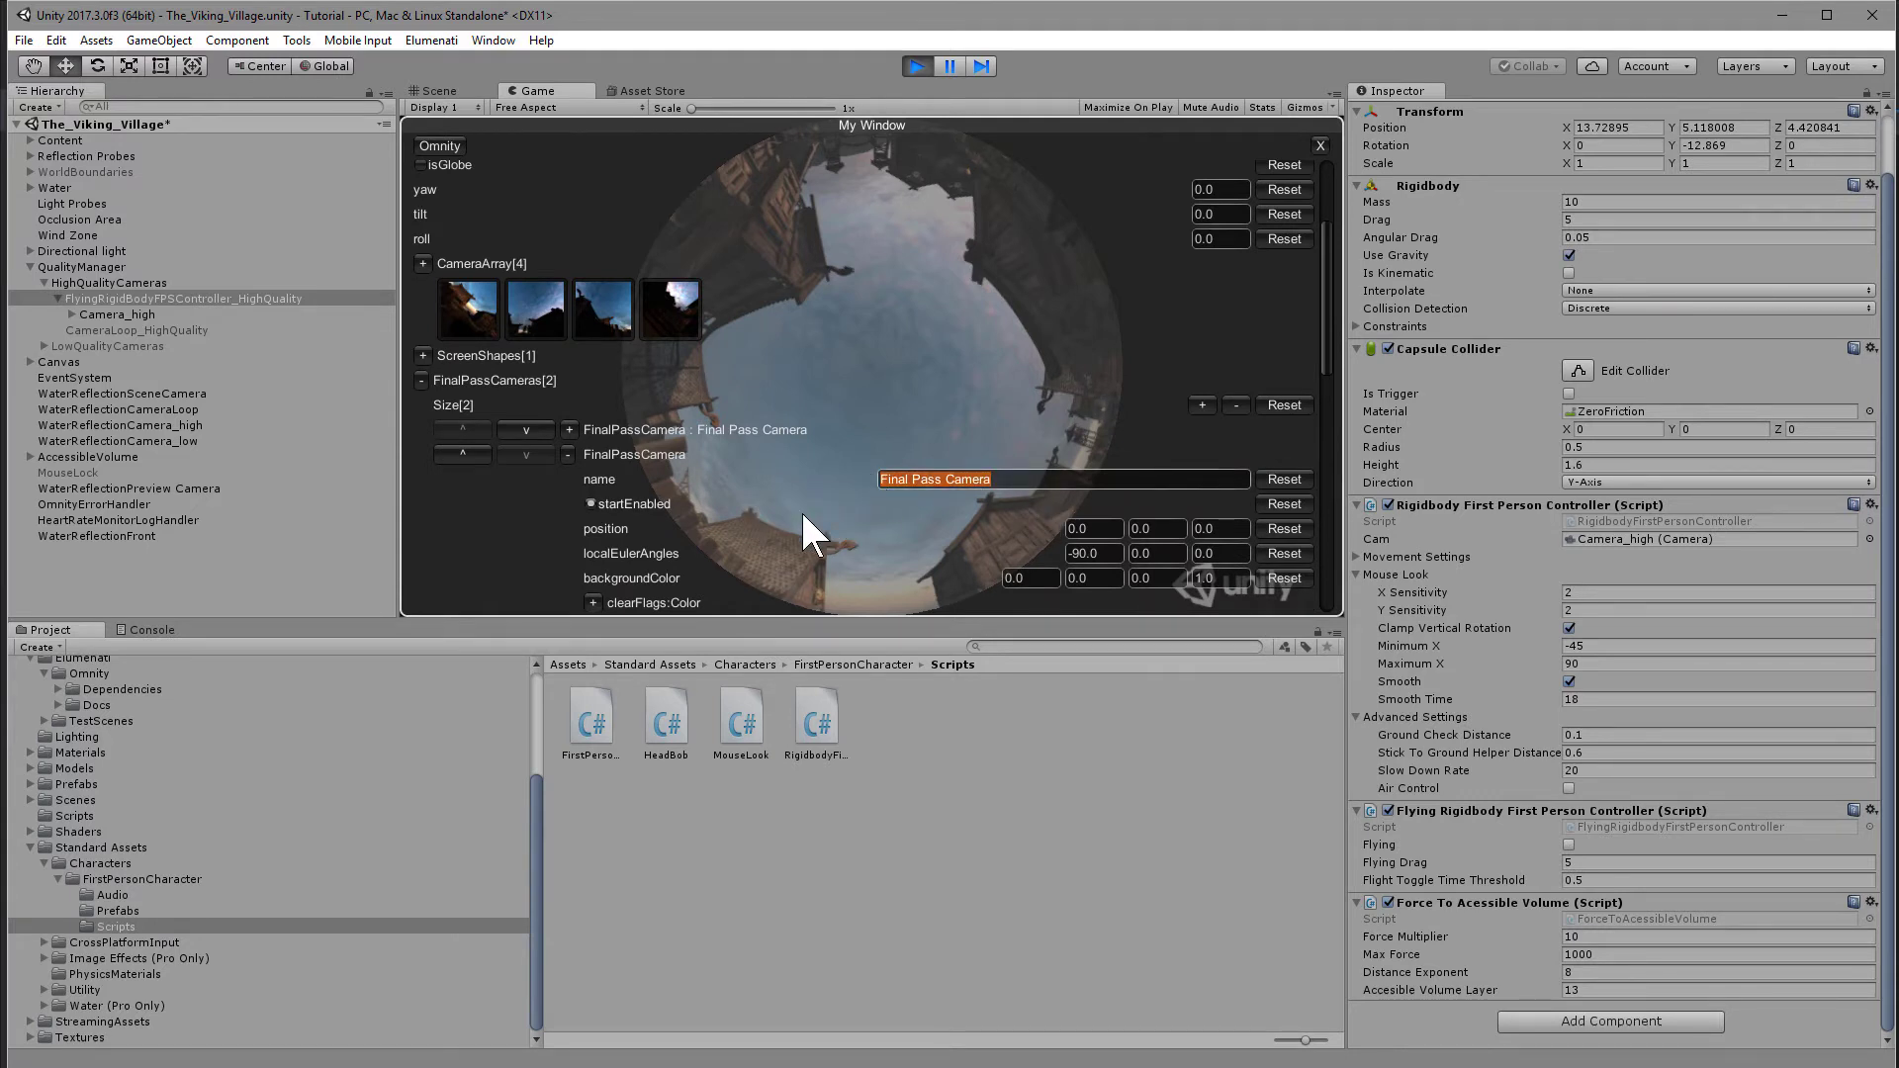
{"action": "type", "text": "Dome"}
{"action": "left_click", "coordinate": [569, 454]}
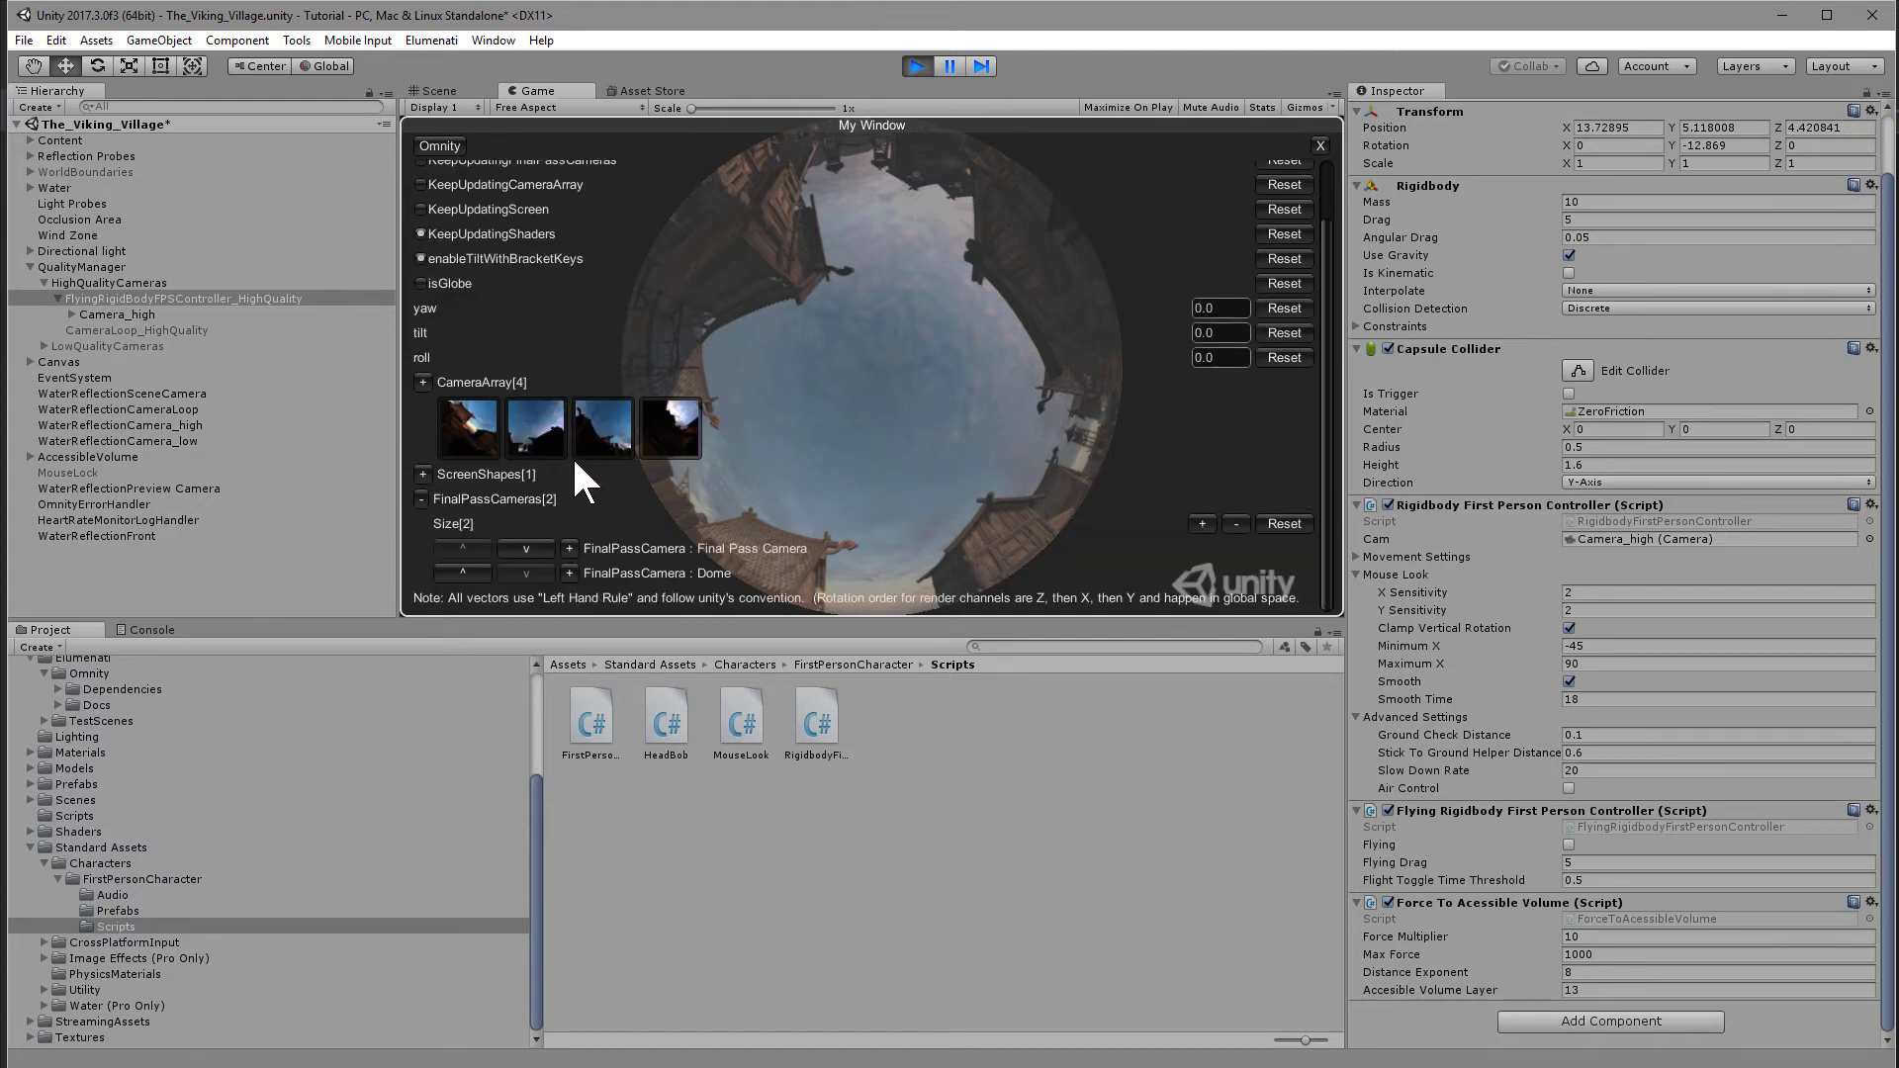
Step: Save the Demo.xml configuration and reload it
{"action": "left_click", "coordinate": [572, 546]}
{"action": "left_click", "coordinate": [1029, 572]}
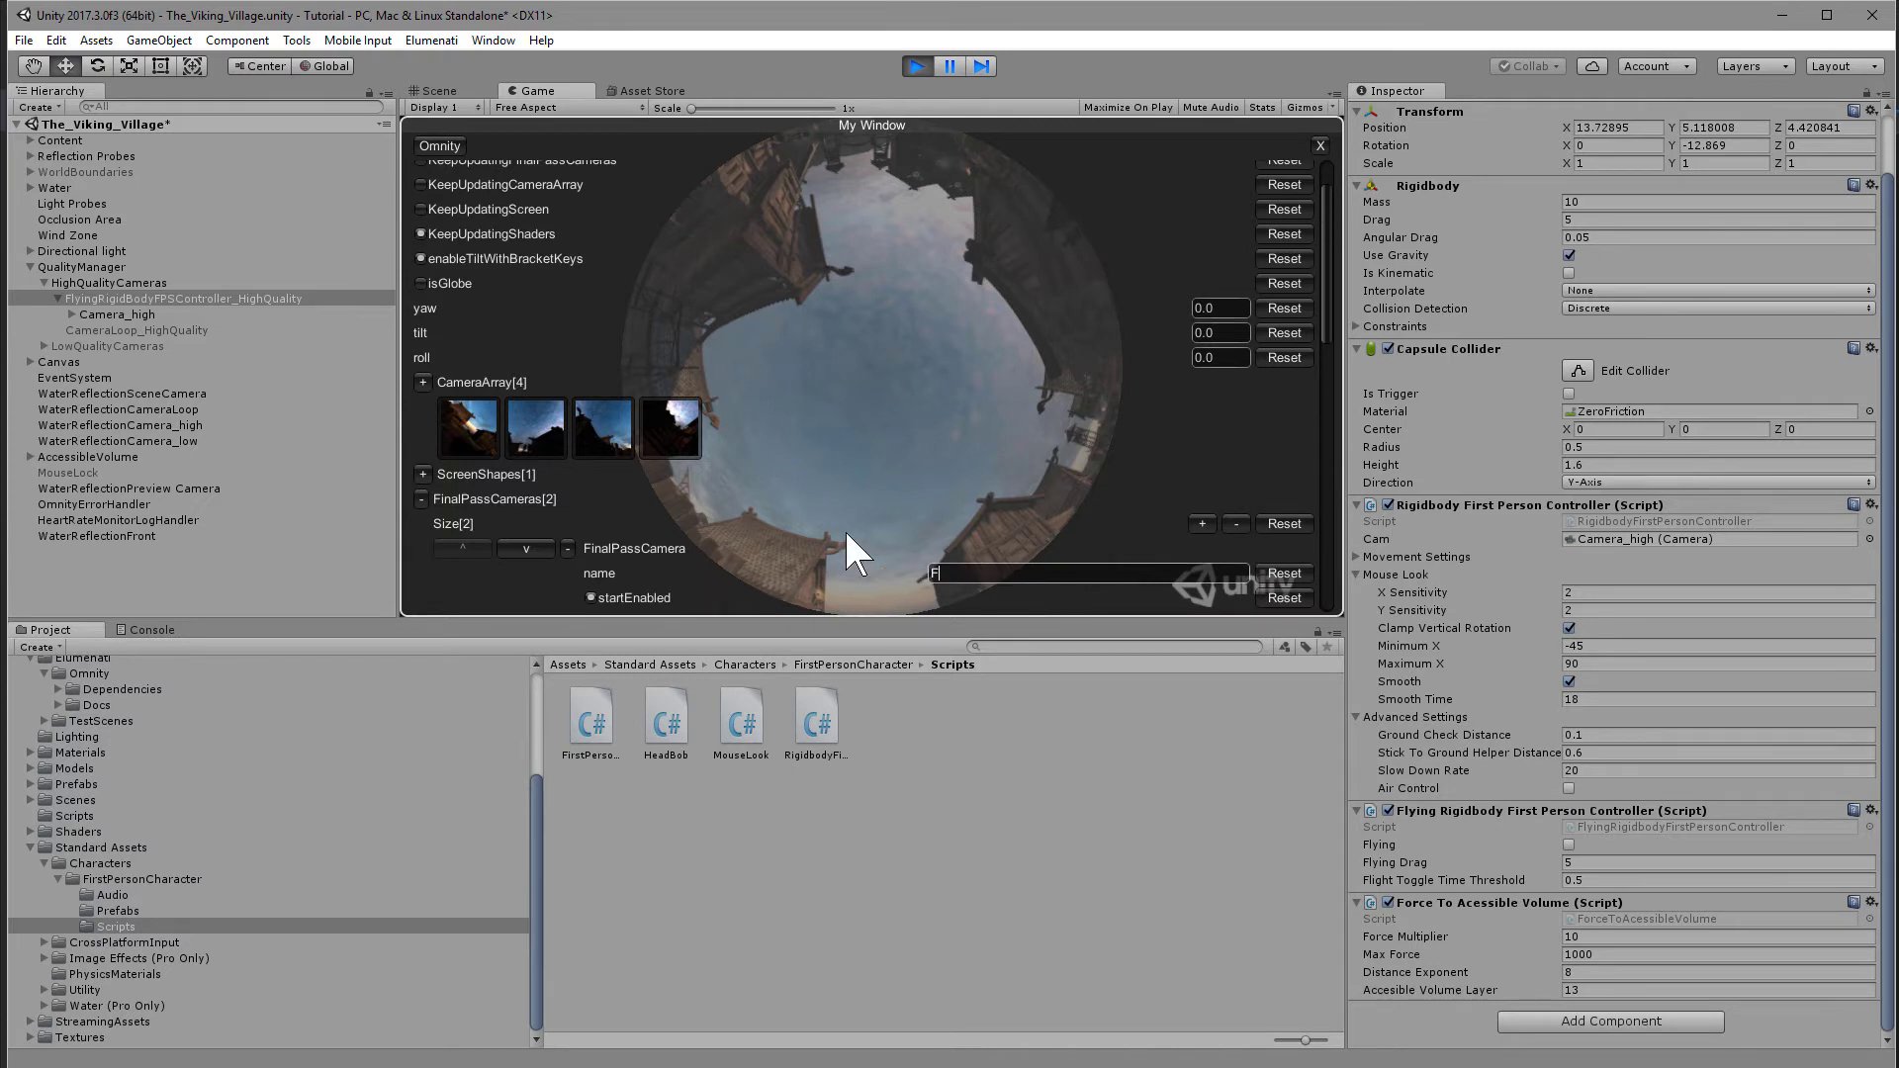
{"action": "scroll", "coordinate": [1038, 405], "scroll_direction": "up", "scroll_amount": 3}
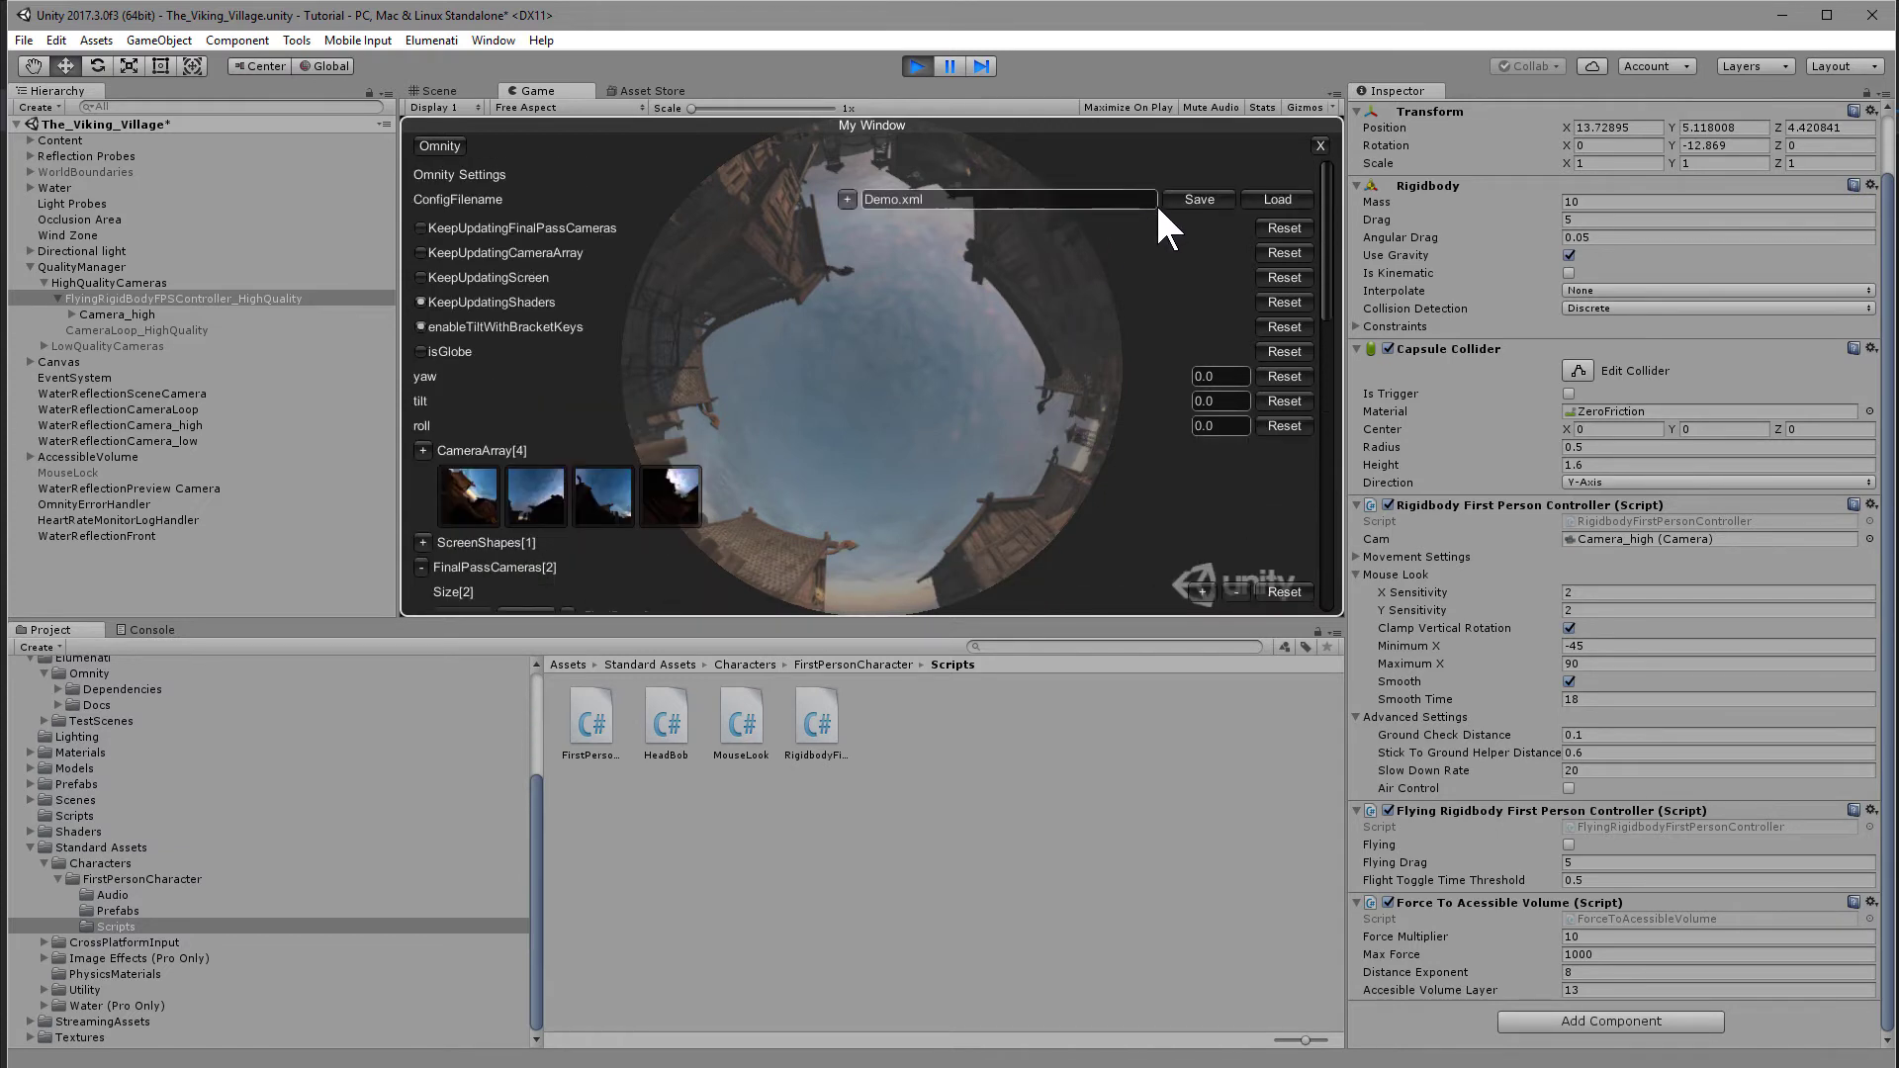
{"action": "left_click", "coordinate": [1190, 197]}
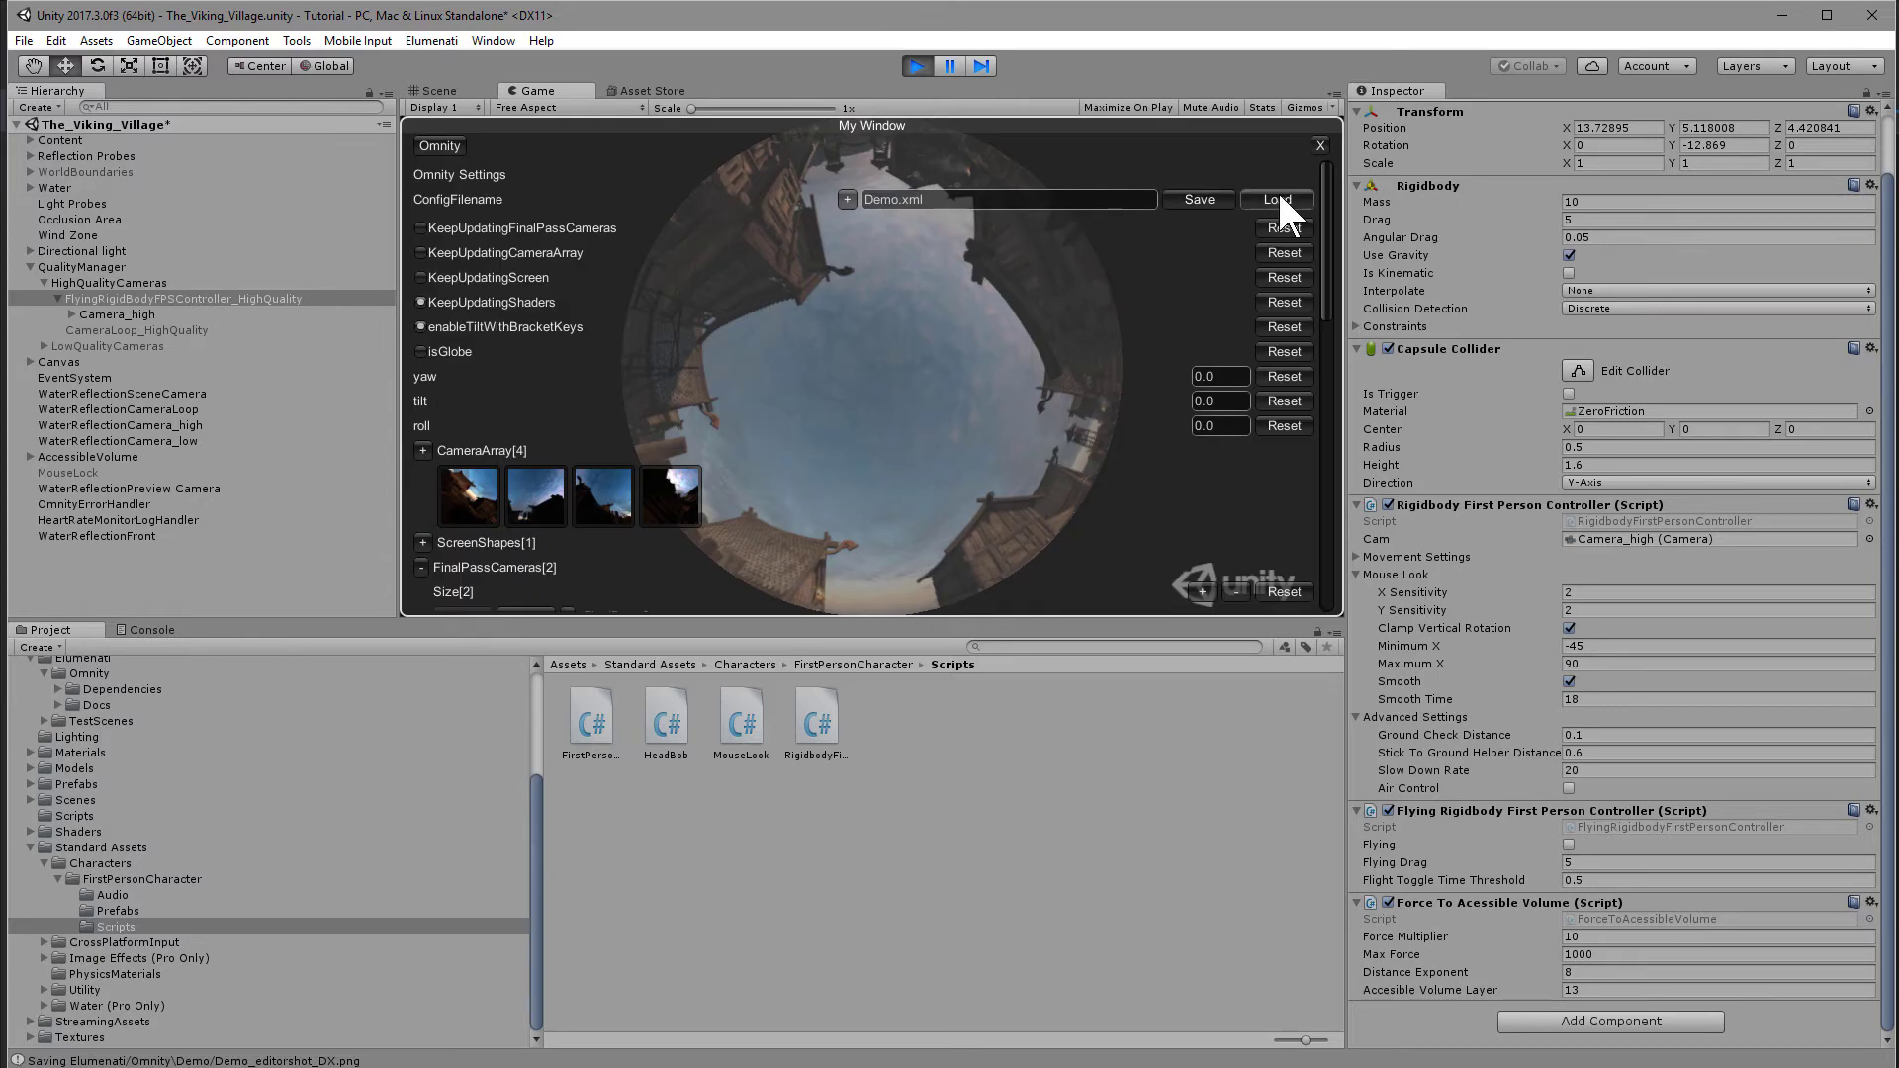
{"action": "left_click", "coordinate": [1278, 196]}
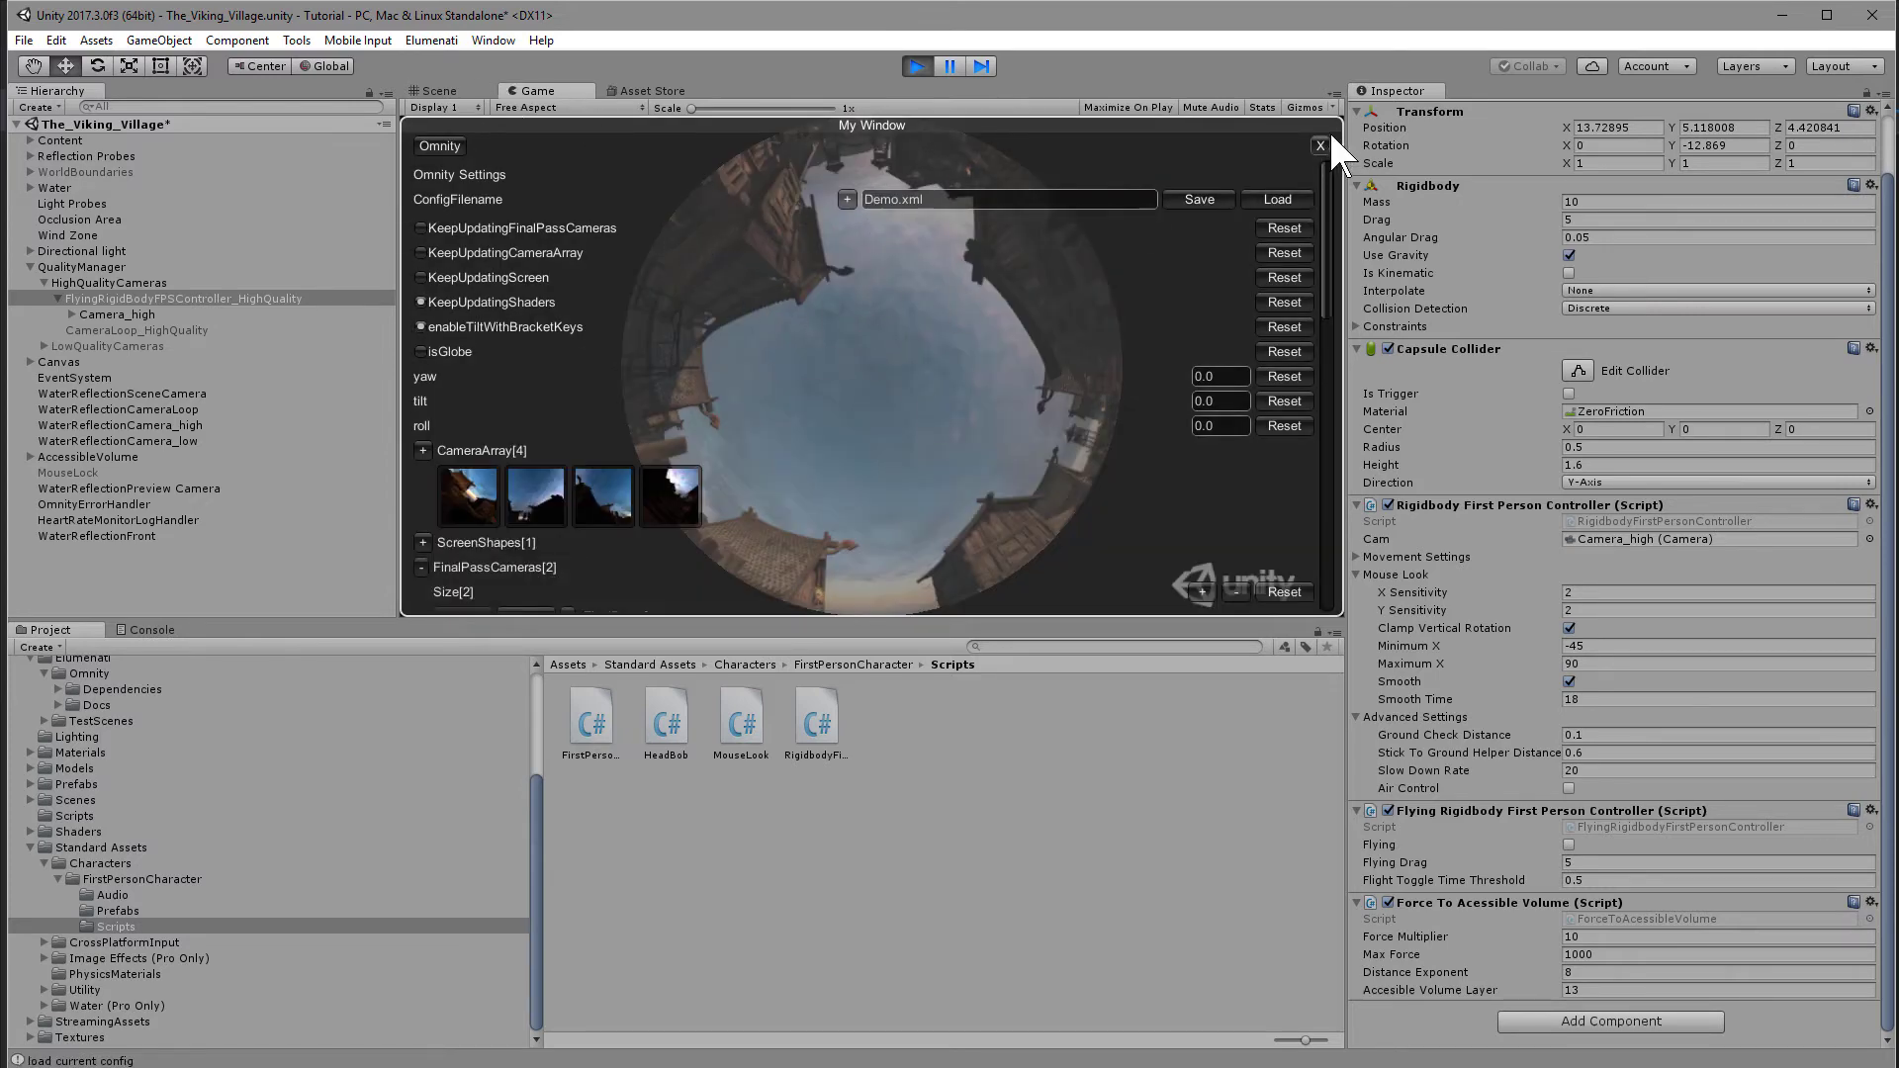
Step: Add a second Game tab and set it to show Display 2
{"action": "left_click", "coordinate": [1331, 95]}
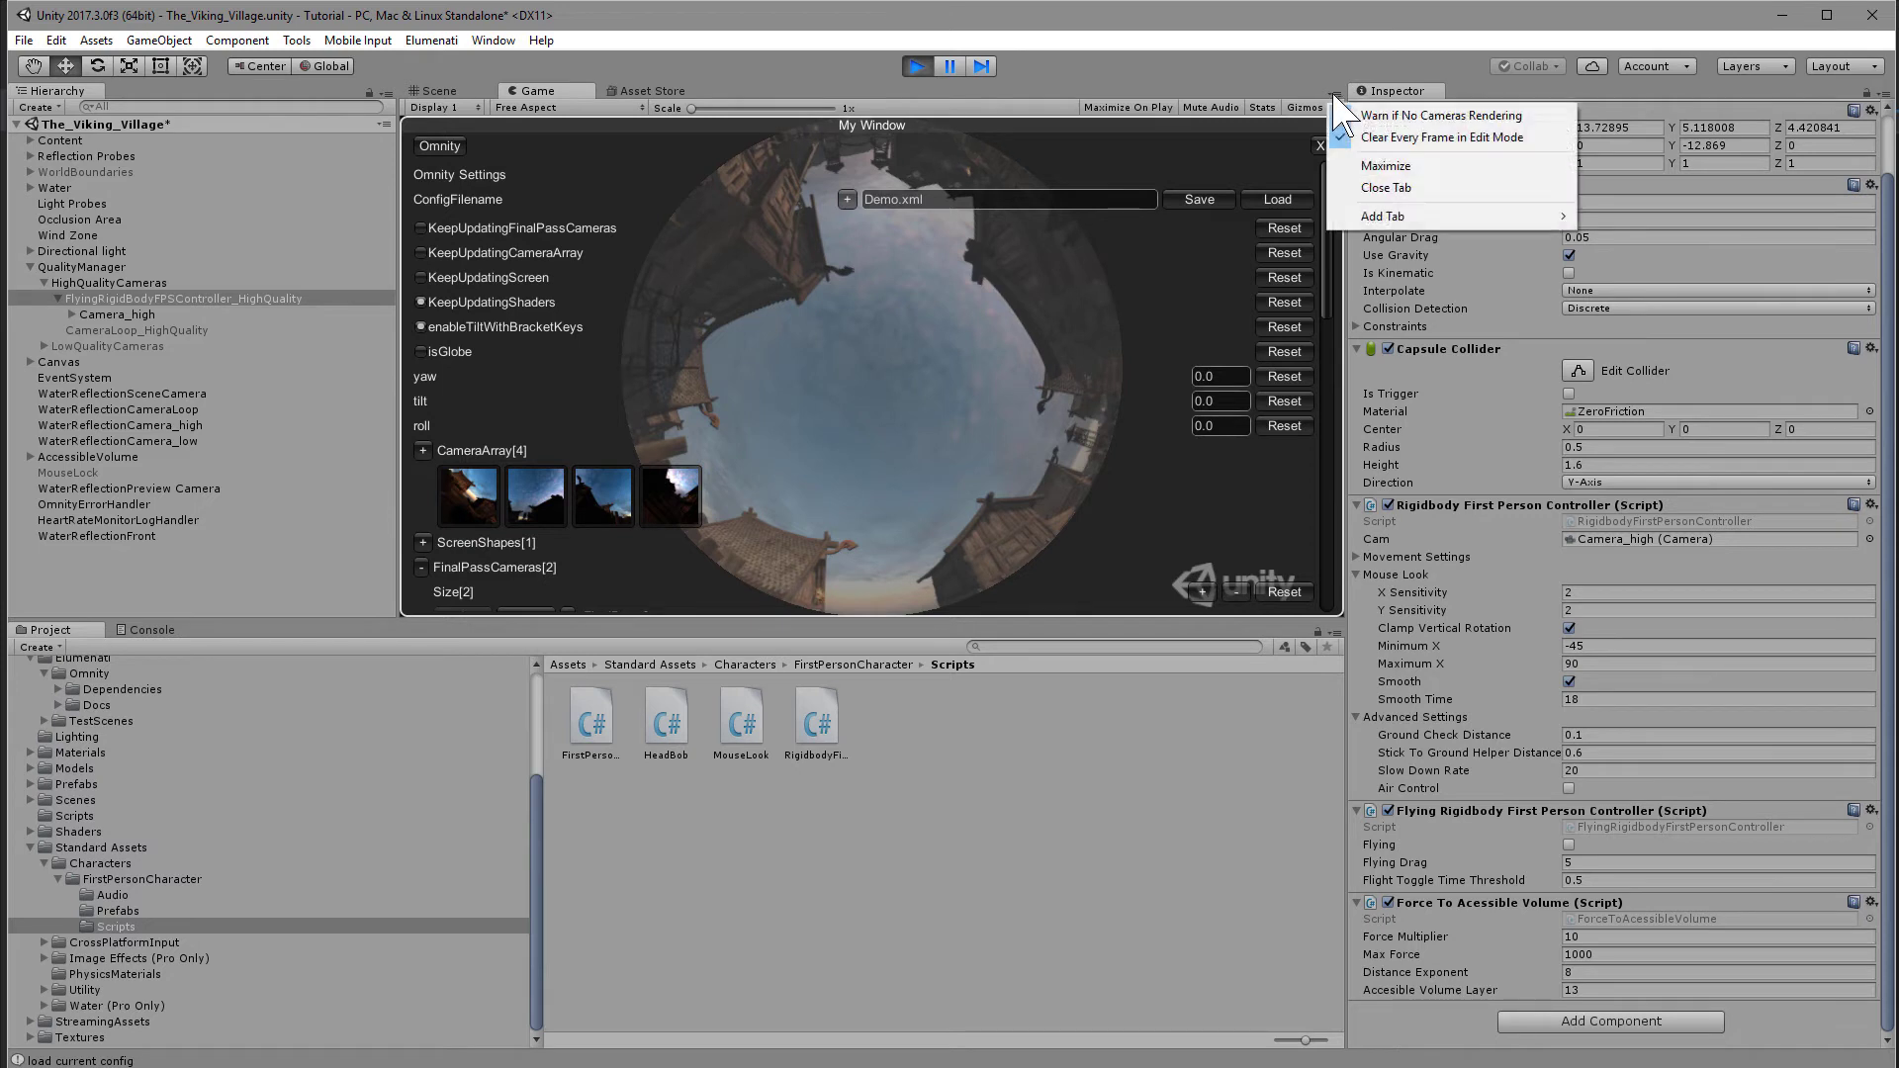
{"action": "mouse_move", "coordinate": [1381, 220]}
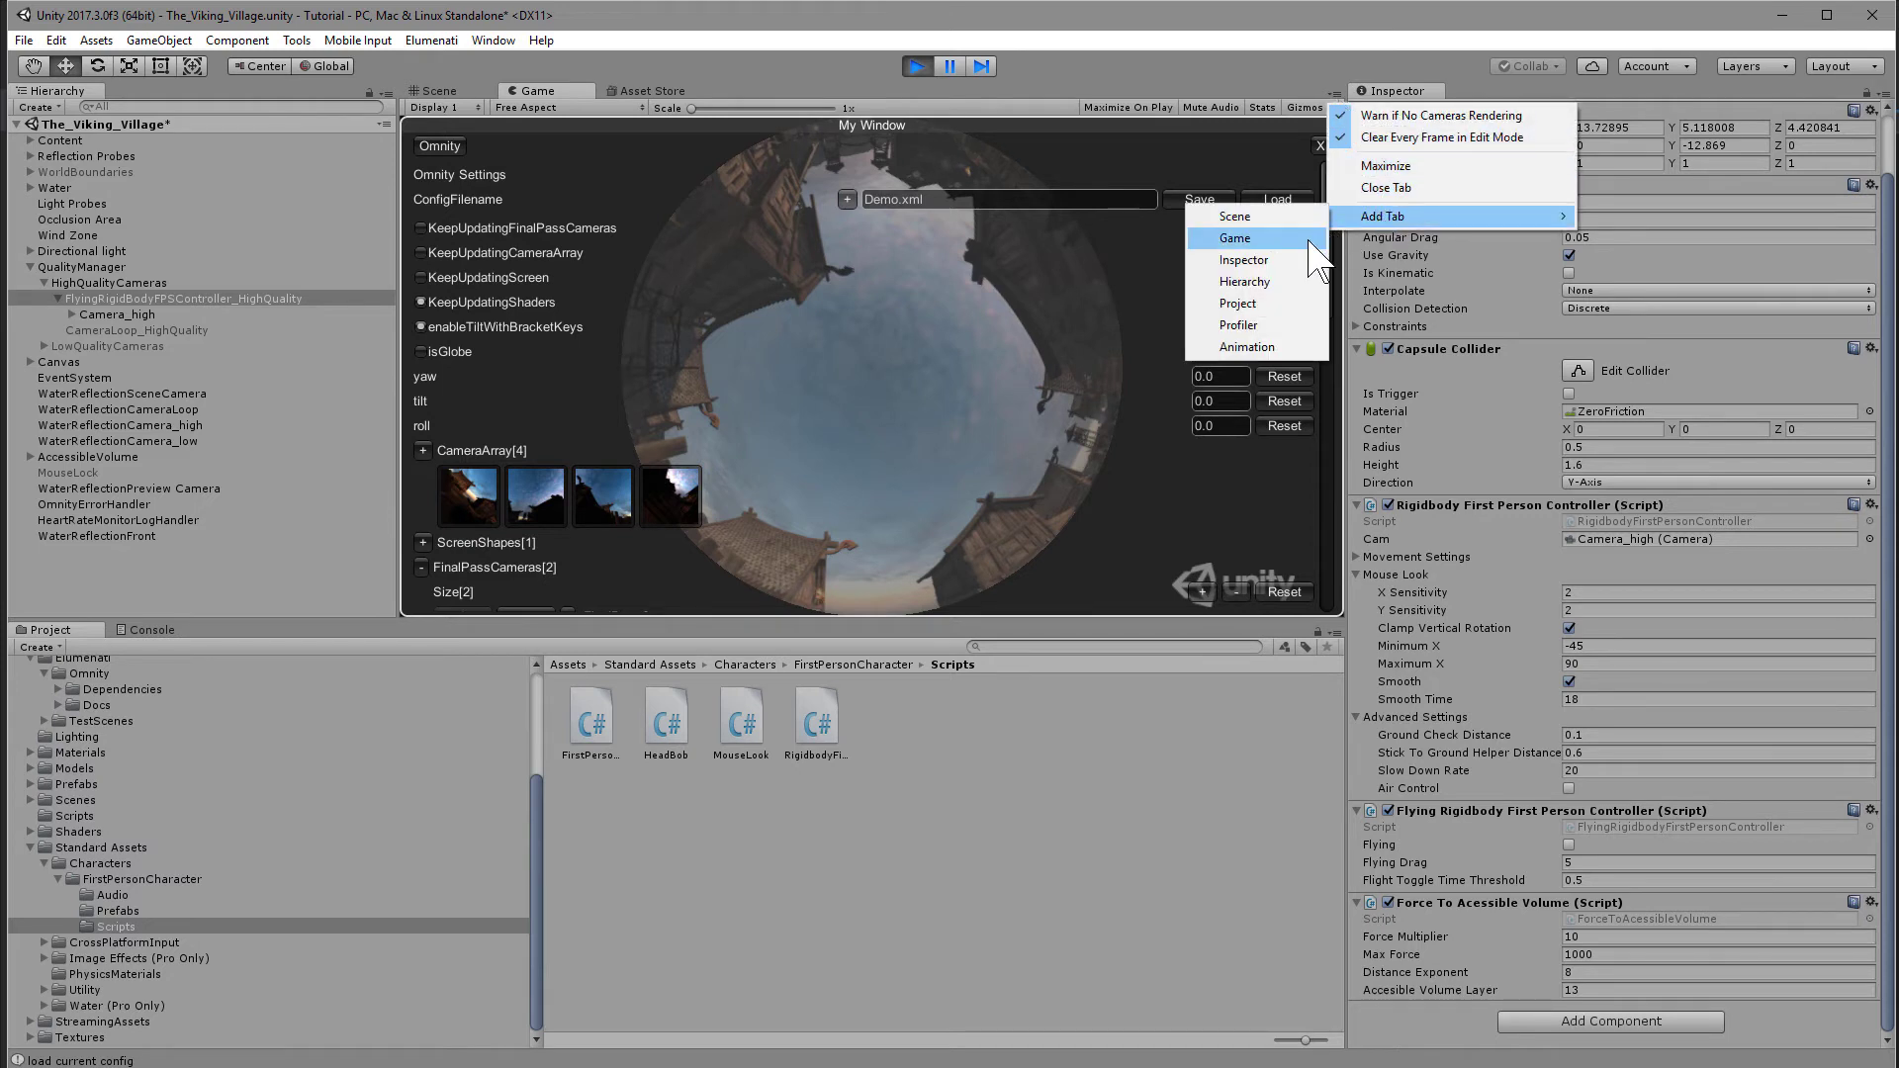
{"action": "left_click", "coordinate": [1235, 237]}
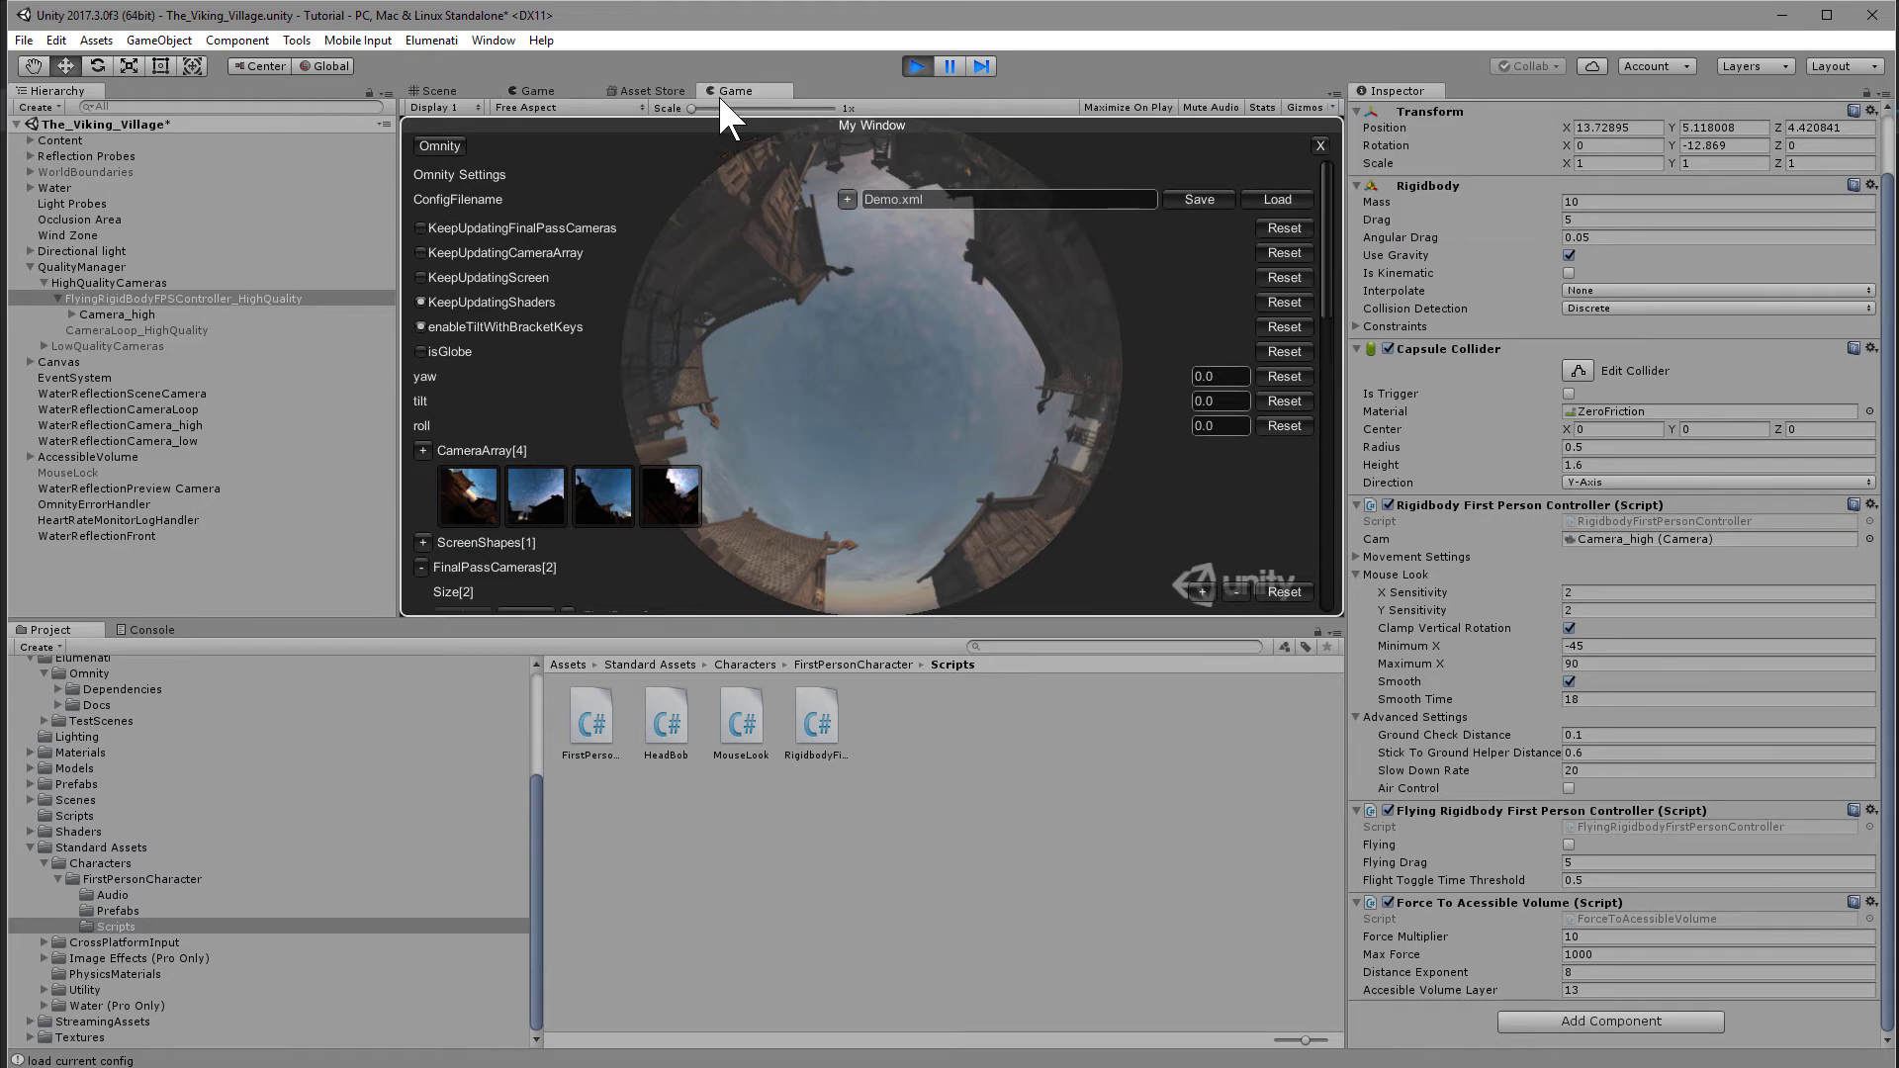
{"action": "left_click", "coordinate": [464, 109]}
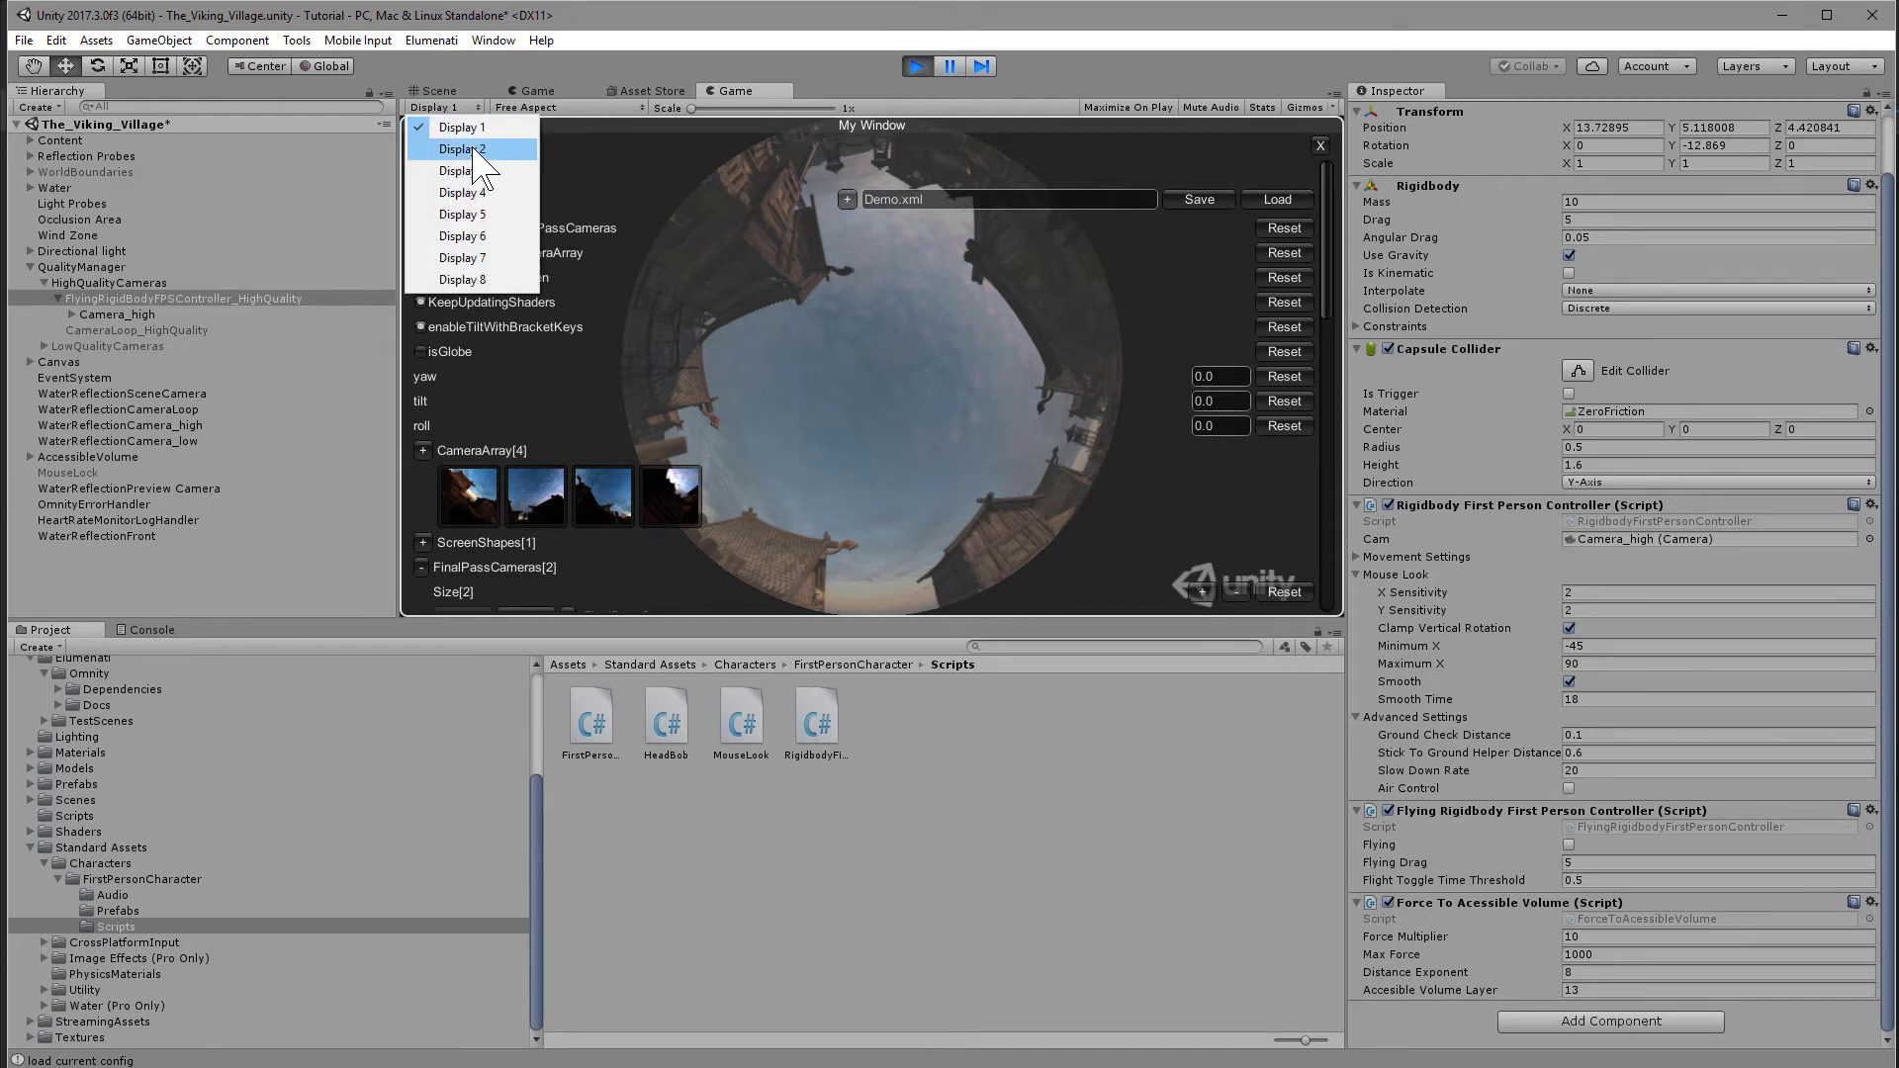
{"action": "left_click", "coordinate": [463, 149]}
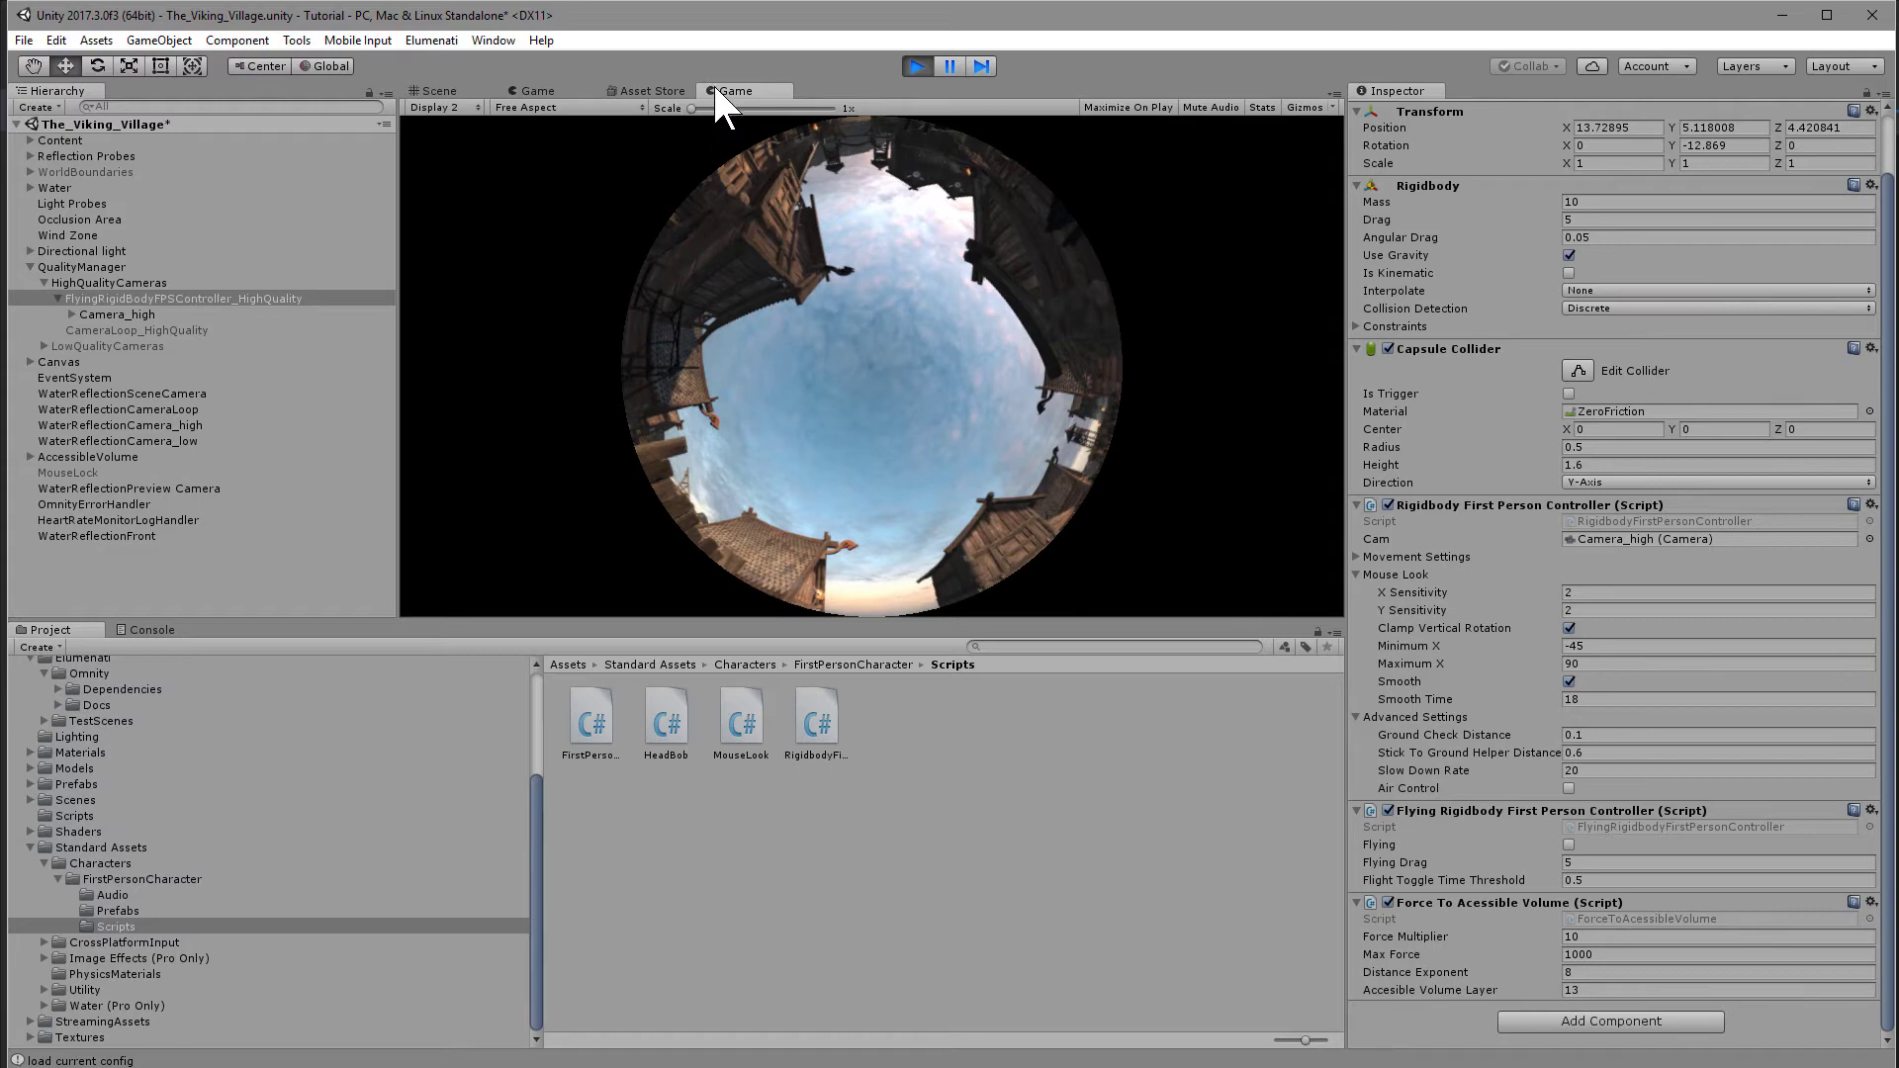
Step: Float the Display 2 Game view as its own window and resize it smaller
{"action": "left_click_drag", "start_coordinate": [732, 91], "coordinate": [1472, 608]}
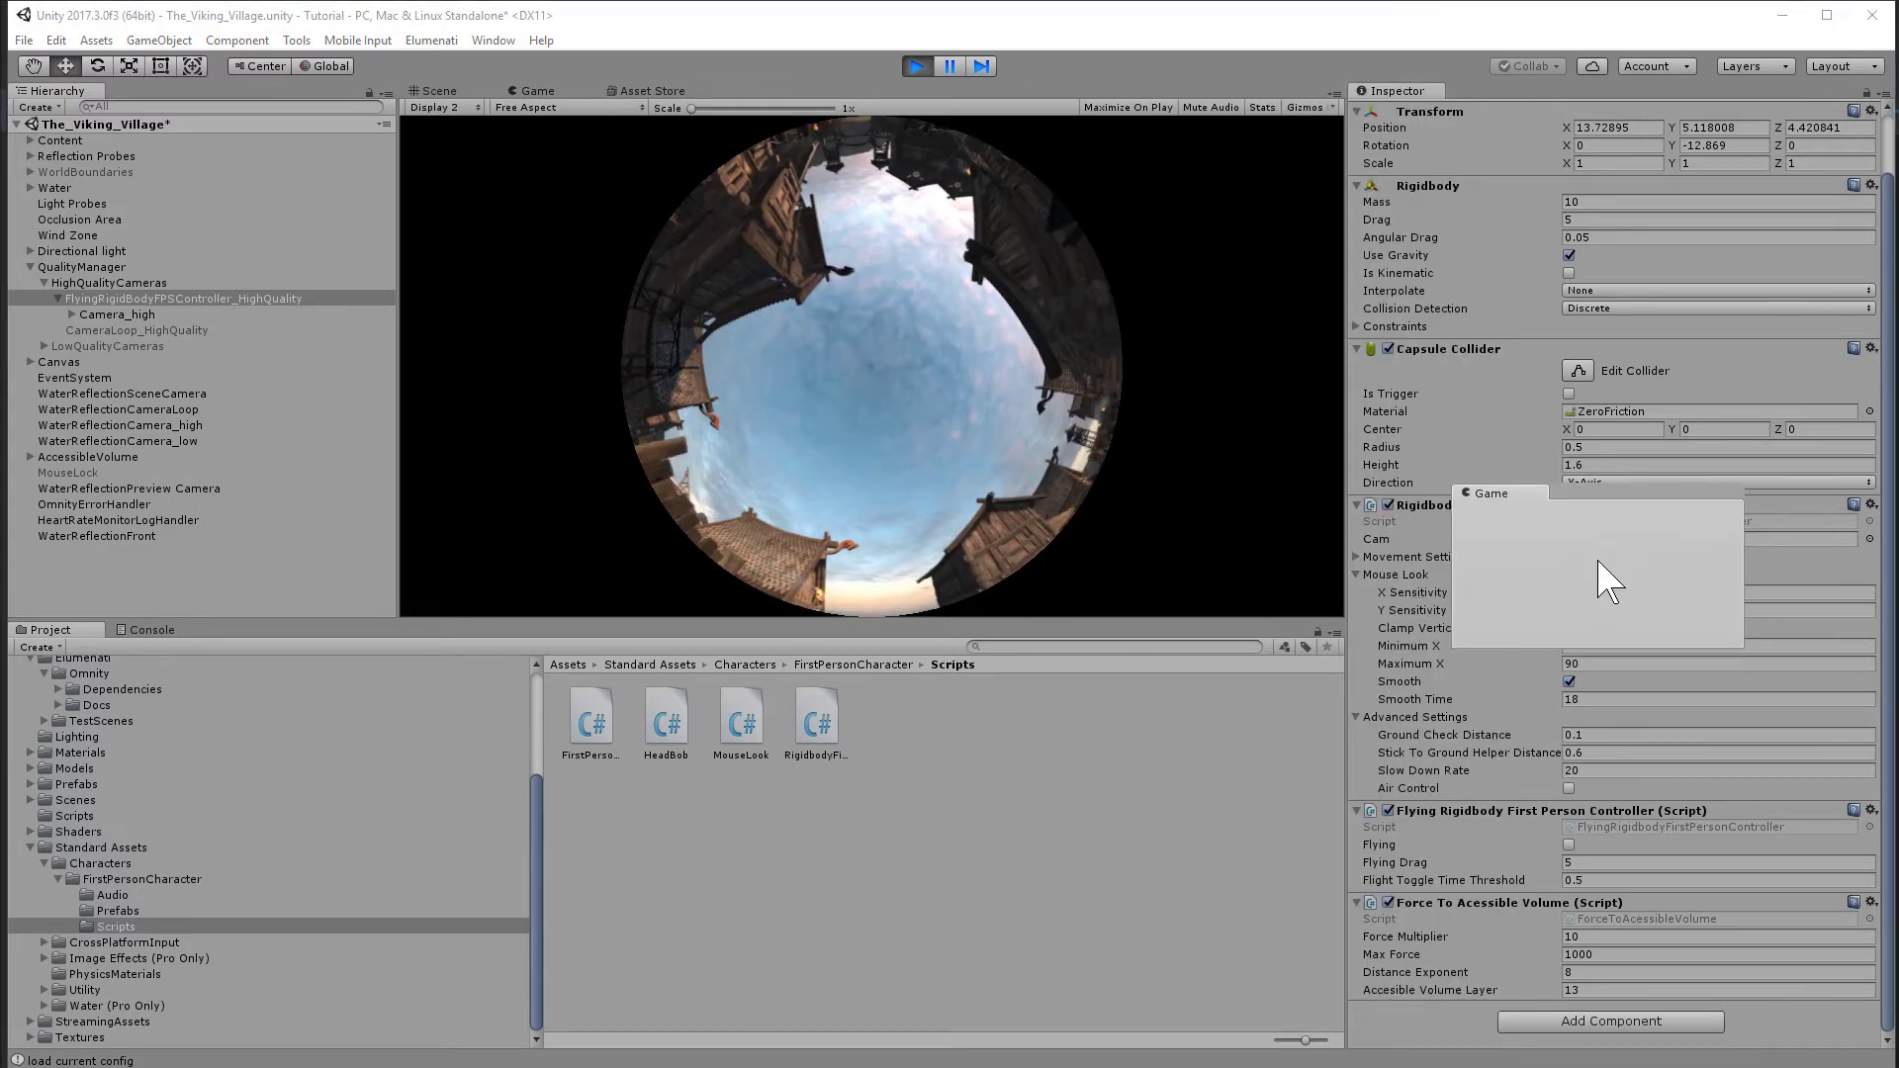
{"action": "left_click_drag", "start_coordinate": [1608, 582], "coordinate": [1590, 458]}
{"action": "left_click_drag", "start_coordinate": [1484, 186], "coordinate": [1302, 481]}
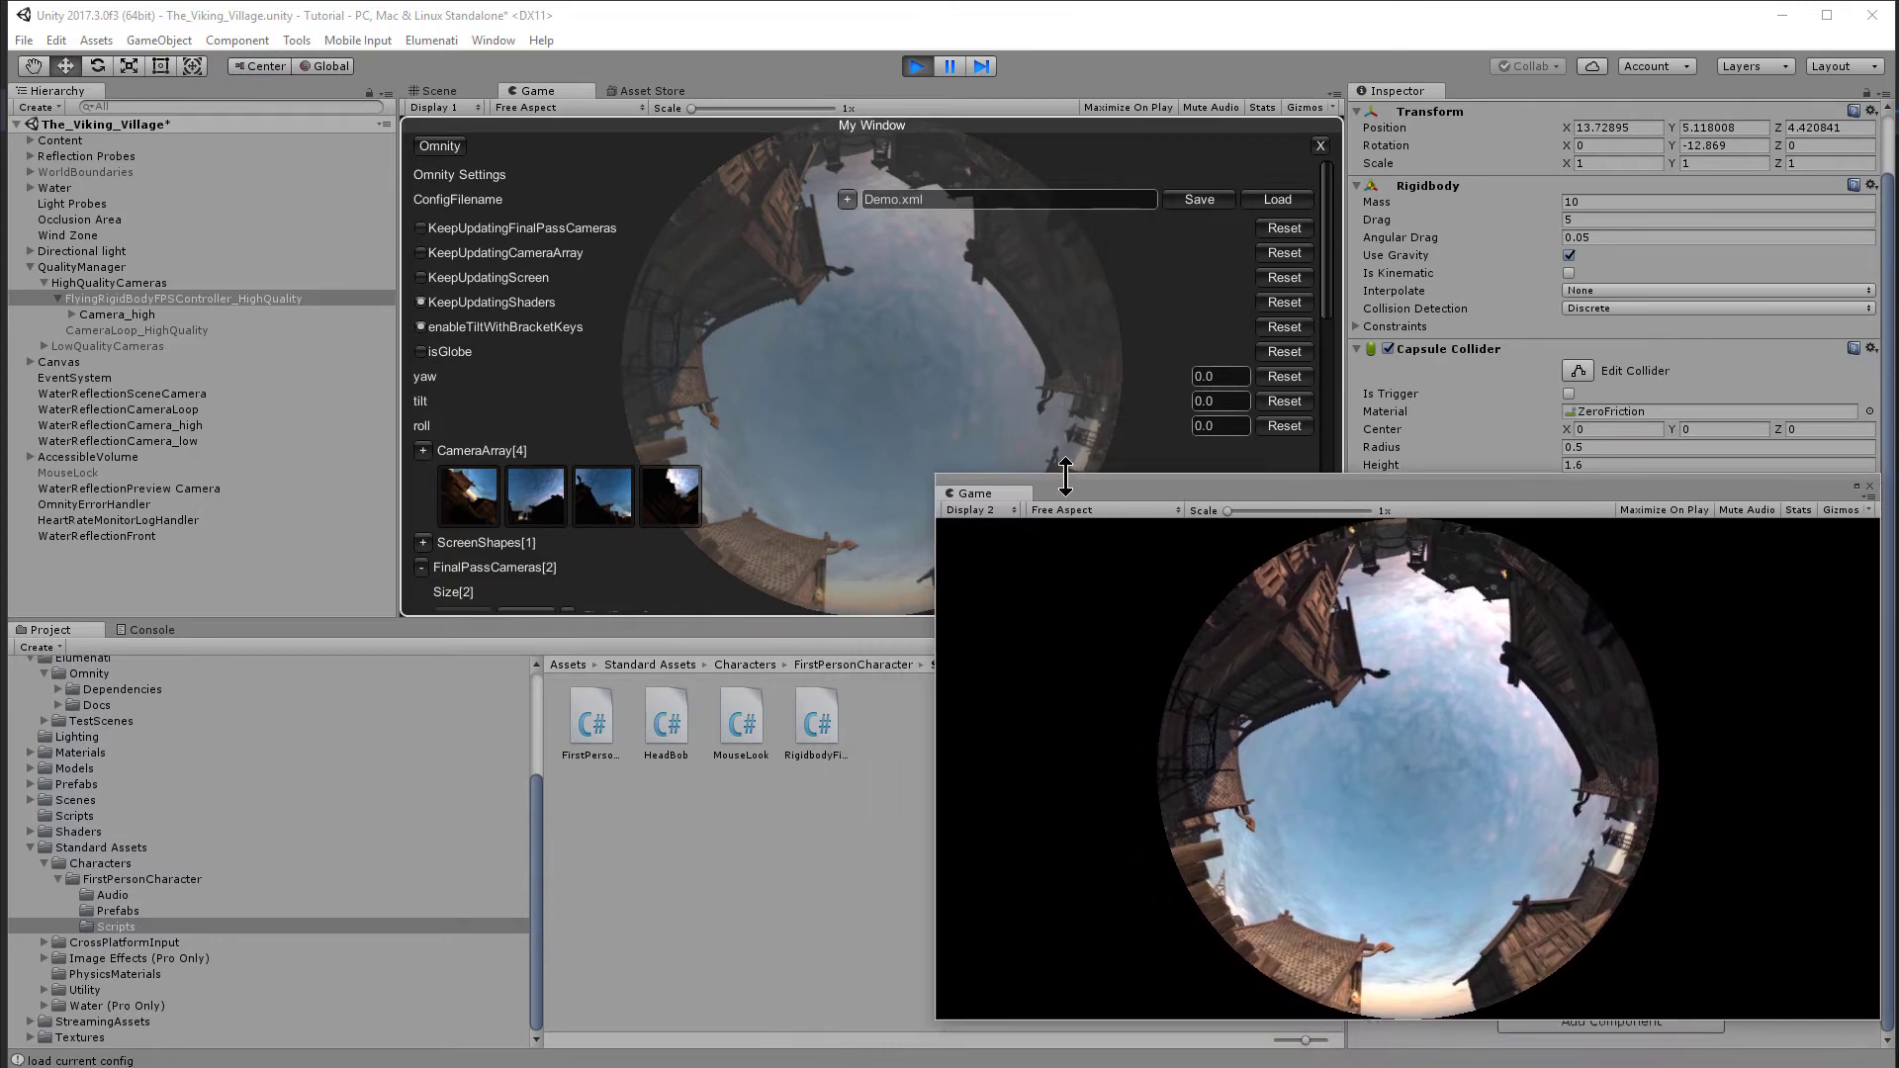
{"action": "left_click_drag", "start_coordinate": [938, 476], "coordinate": [1268, 641]}
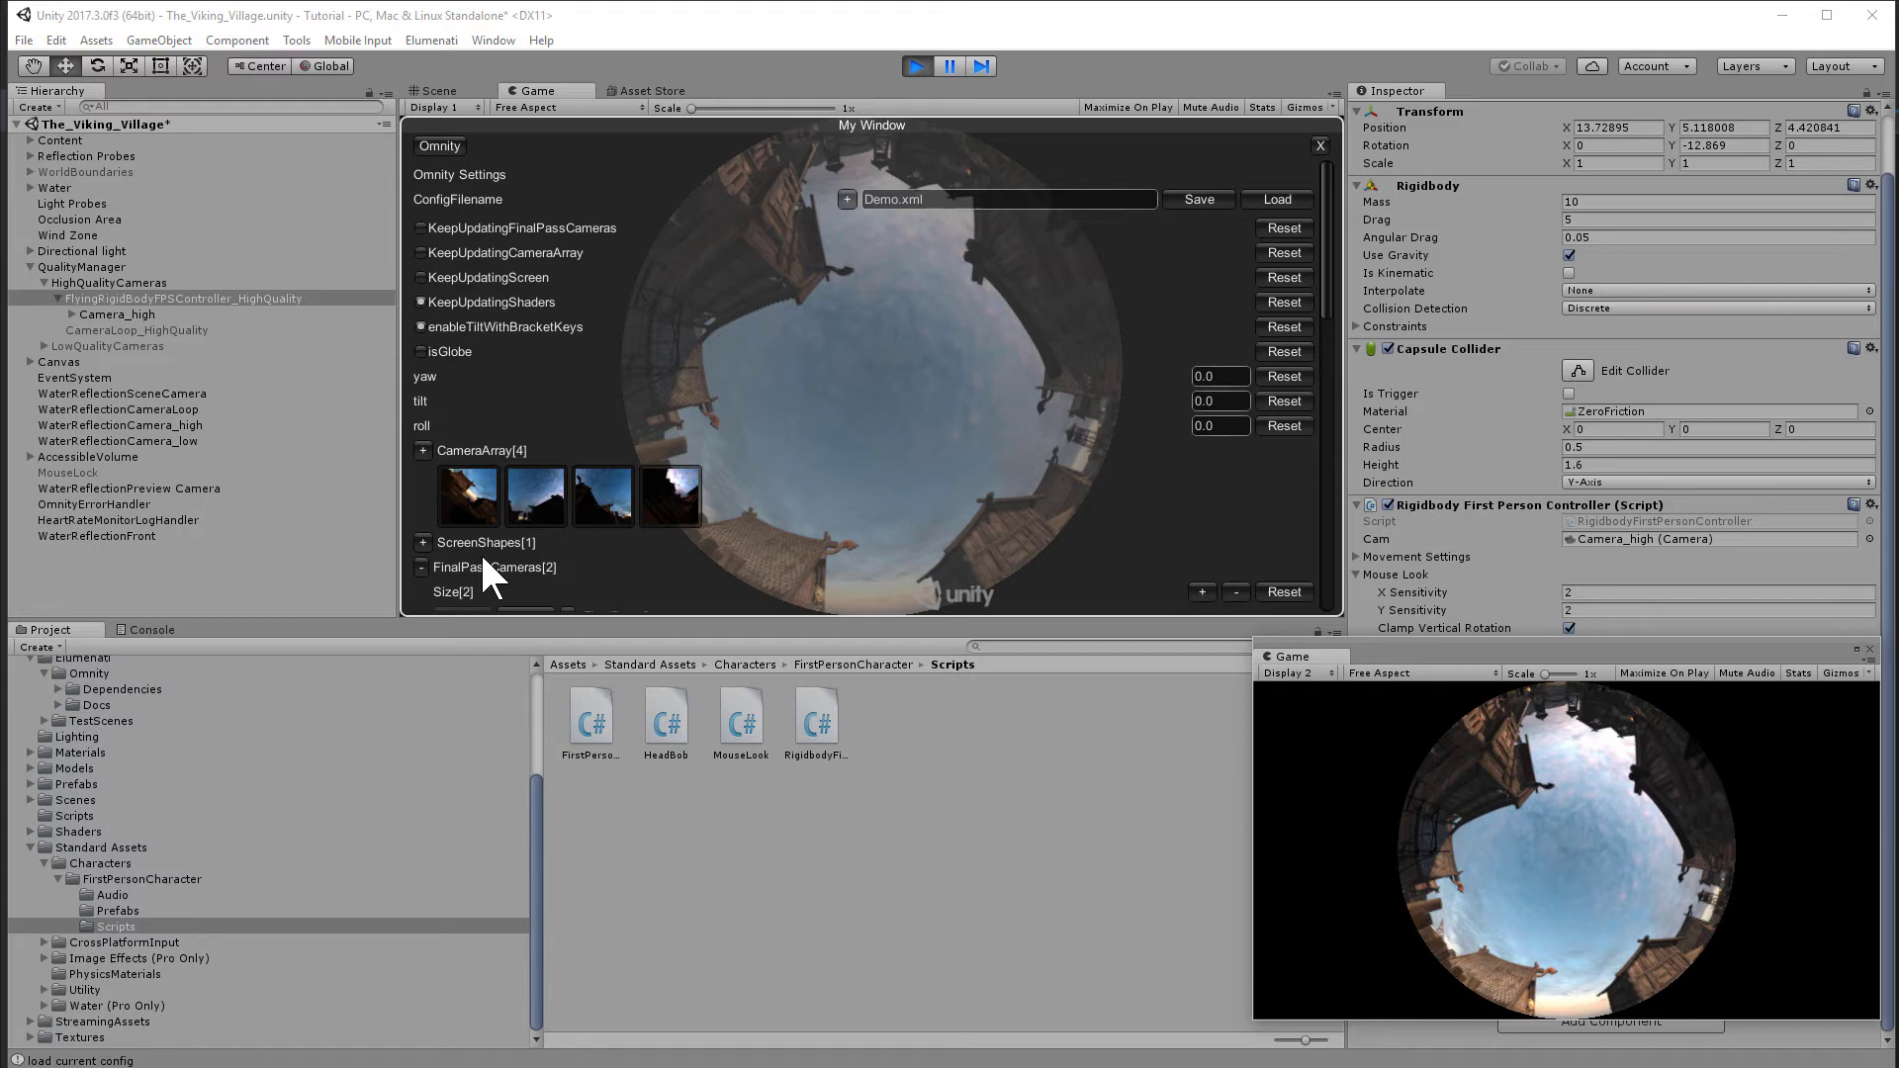
Step: Uncheck layers 30 and 31 in the Flat final-pass camera's cullingMask
{"action": "scroll", "coordinate": [484, 559], "scroll_direction": "down", "scroll_amount": 4}
{"action": "left_click", "coordinate": [568, 380]}
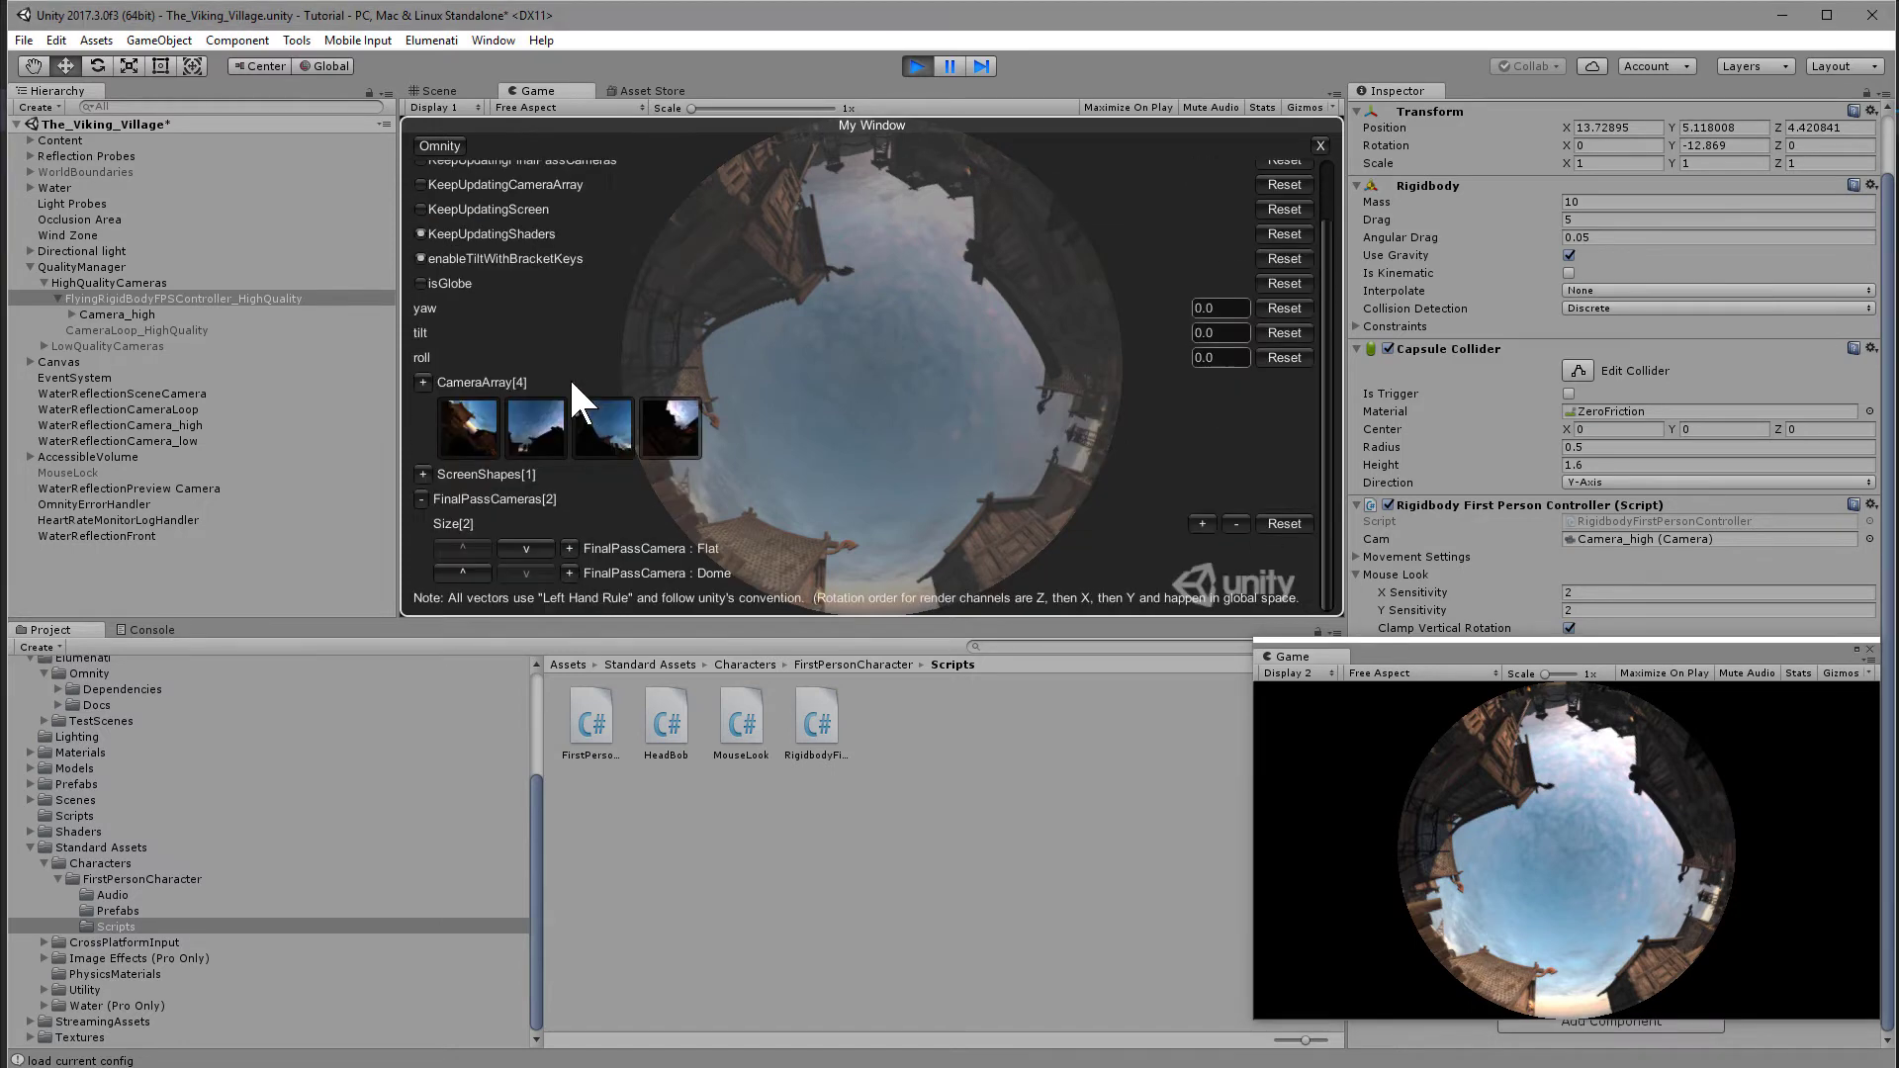
{"action": "left_click", "coordinate": [570, 548]}
{"action": "scroll", "coordinate": [826, 435], "scroll_direction": "down", "scroll_amount": 5}
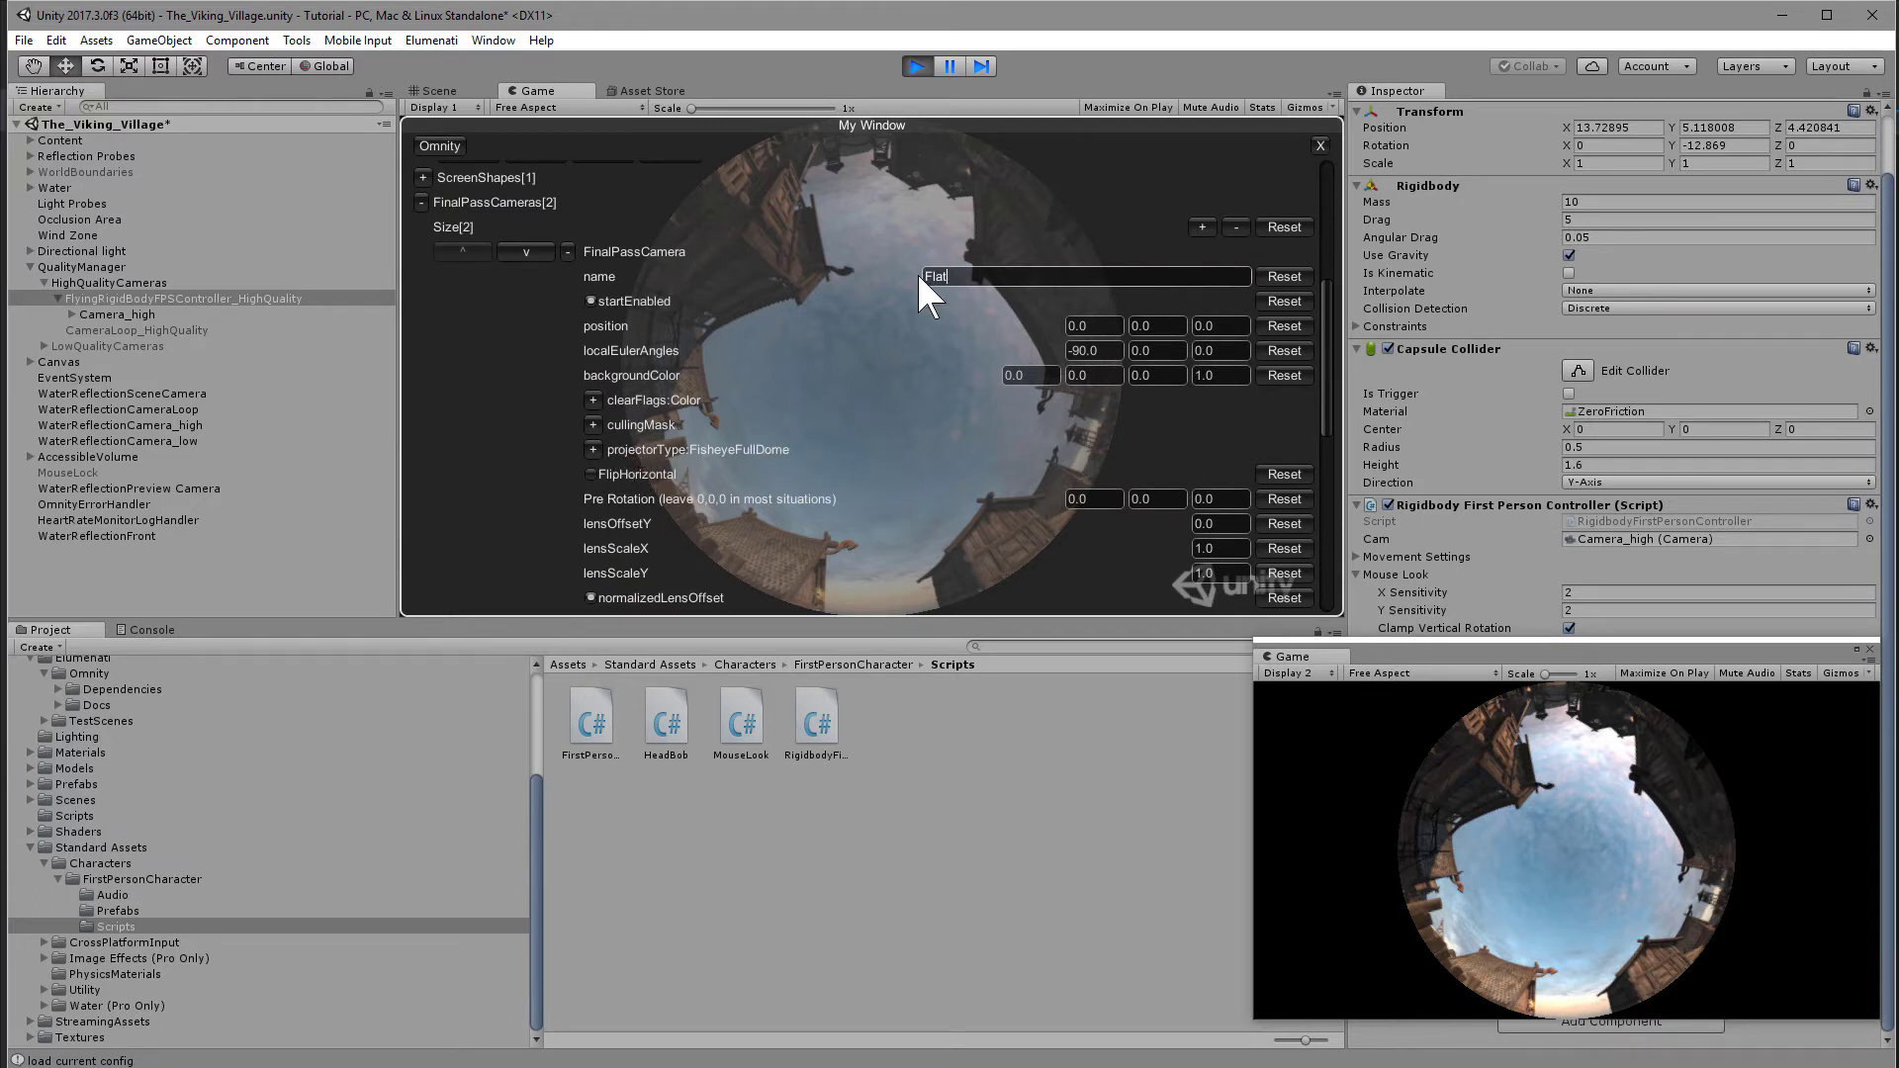
{"action": "left_click", "coordinate": [593, 425]}
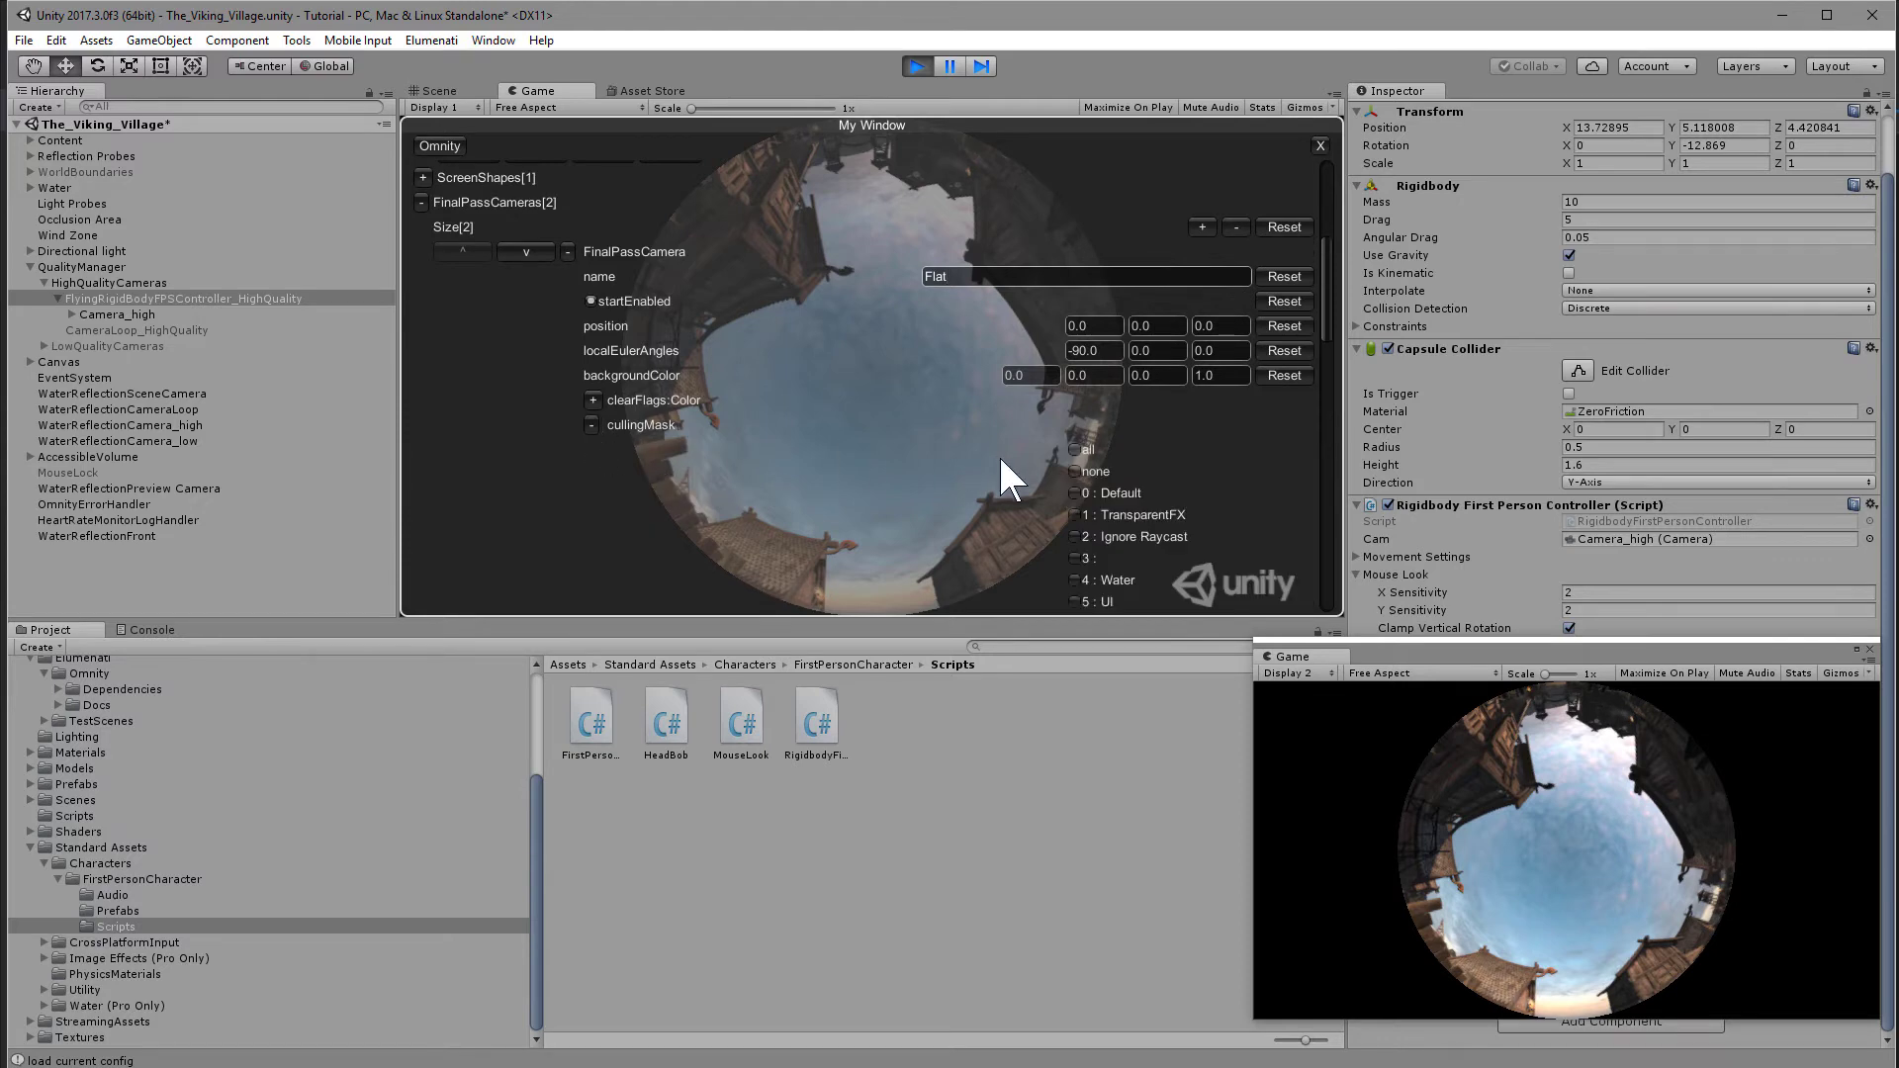
{"action": "scroll", "coordinate": [1088, 460], "scroll_direction": "down", "scroll_amount": 15}
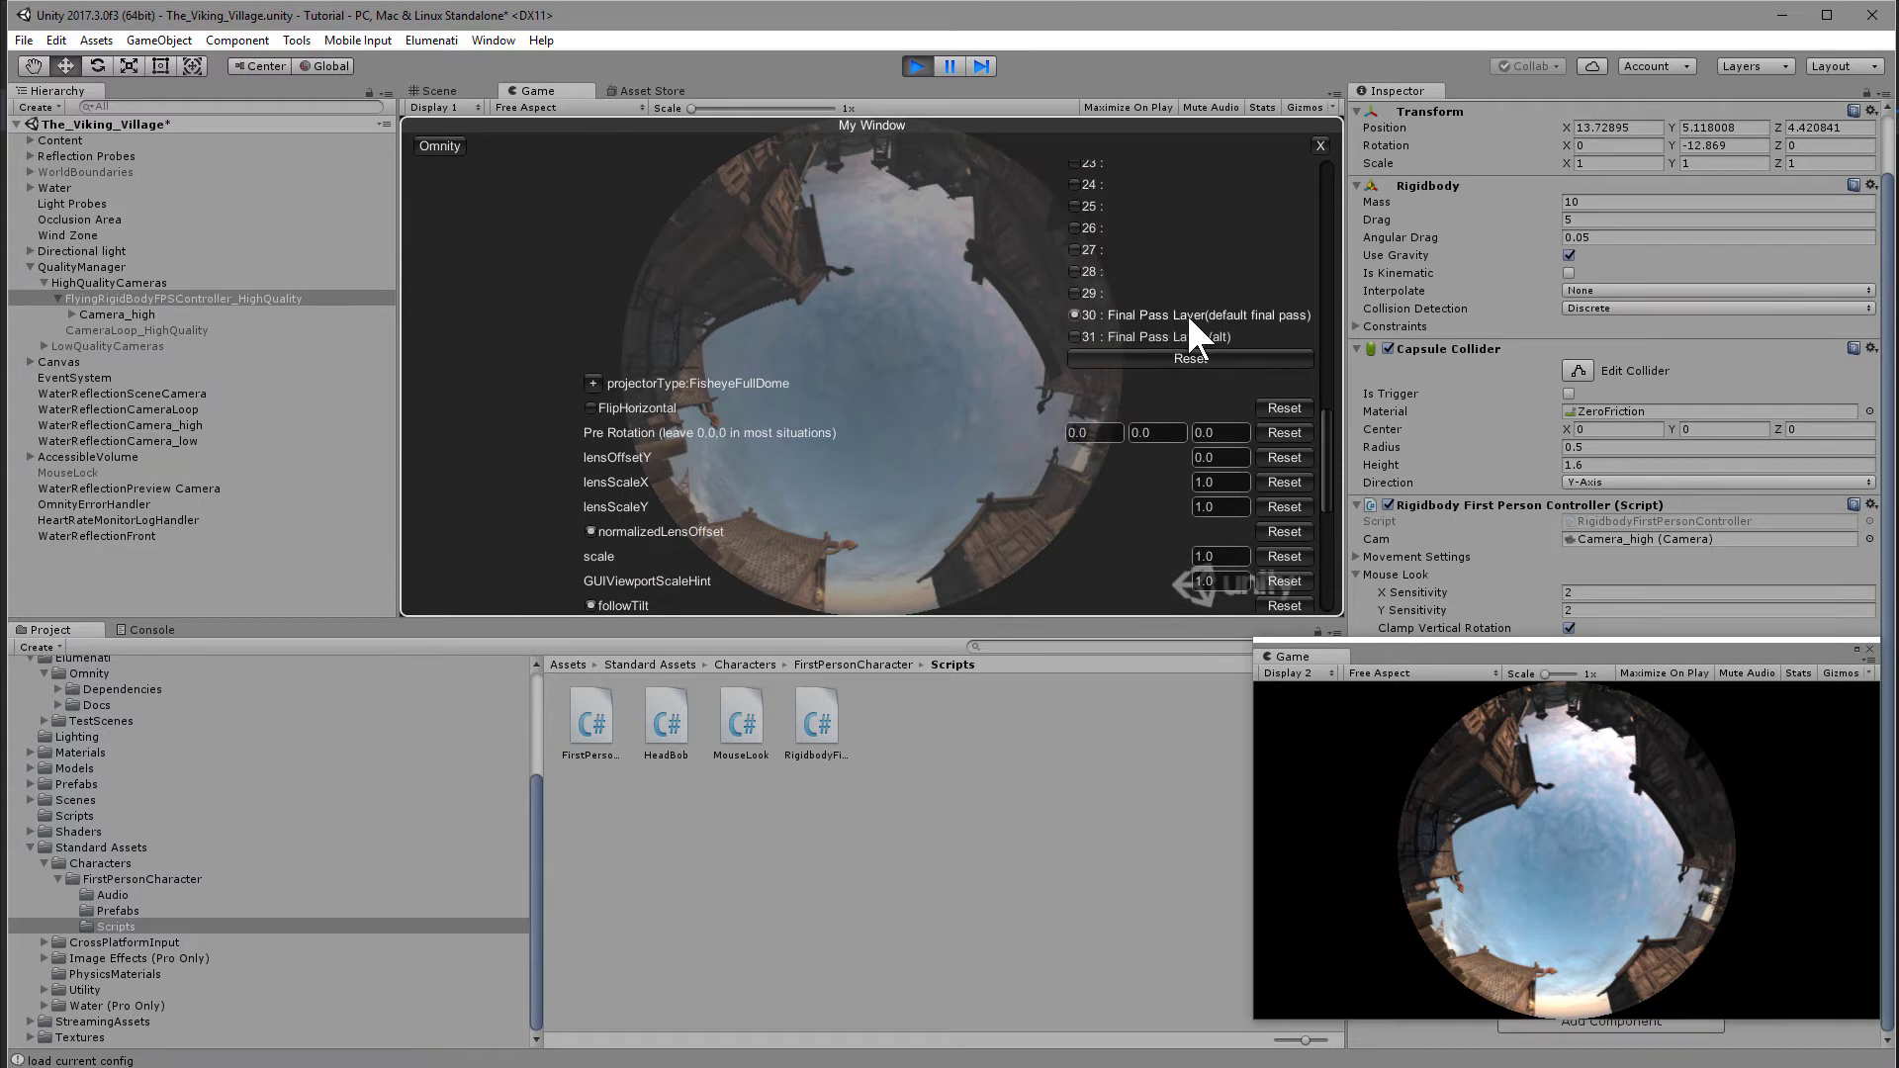
{"action": "scroll", "coordinate": [1152, 366], "scroll_direction": "up", "scroll_amount": 15}
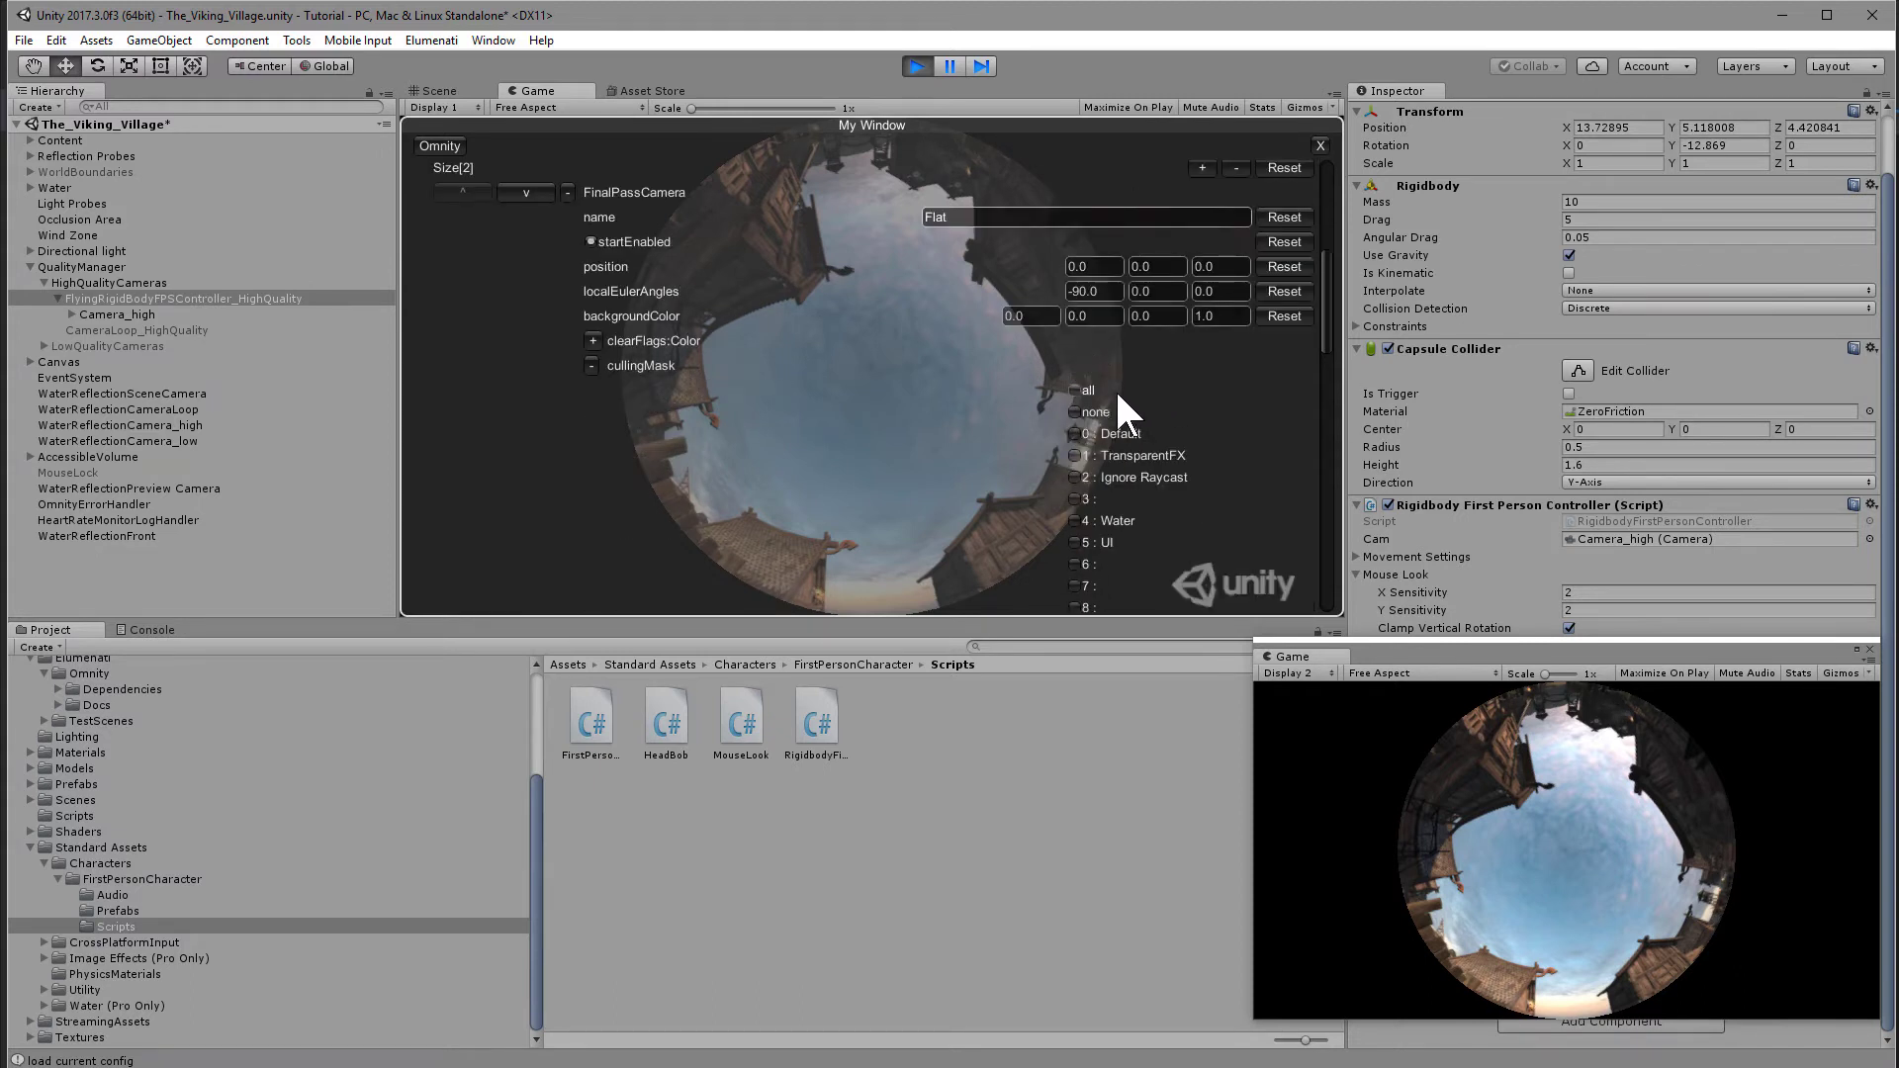
{"action": "scroll", "coordinate": [1080, 394], "scroll_direction": "down", "scroll_amount": 15}
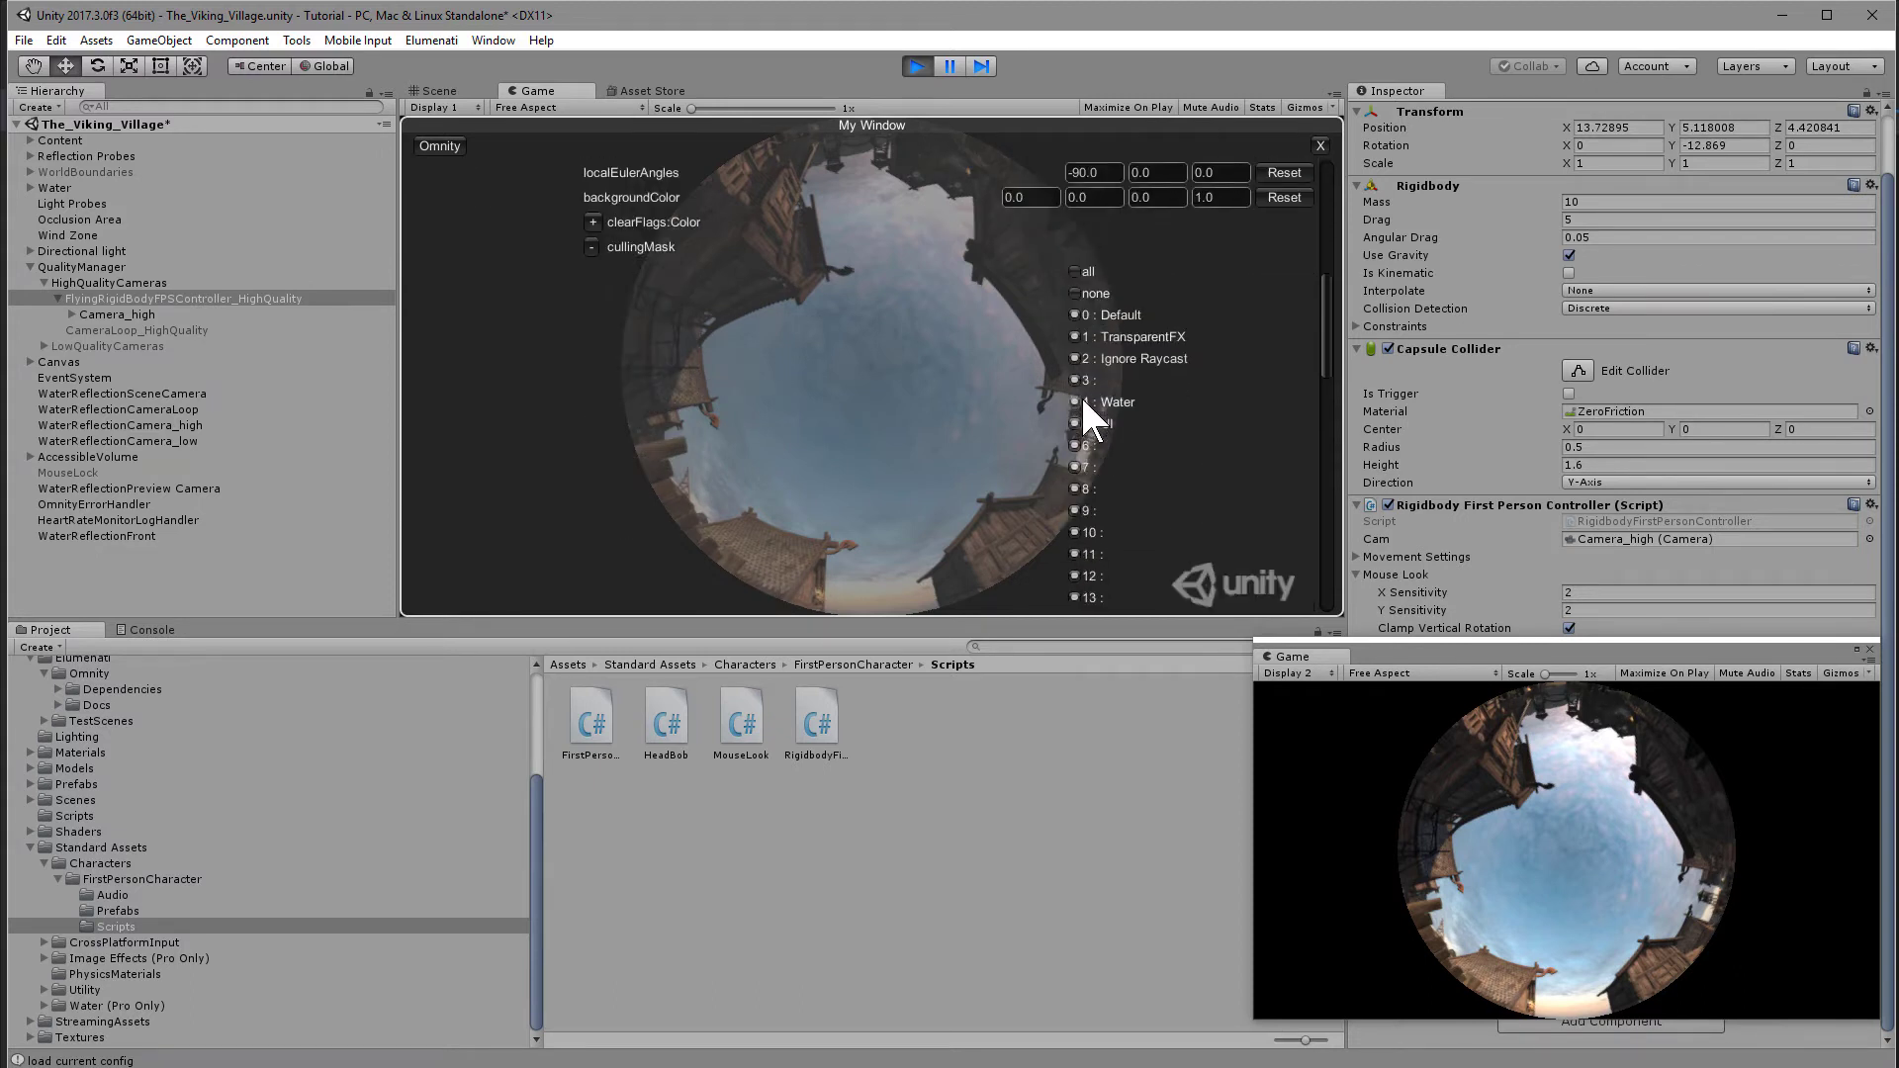
{"action": "left_click", "coordinate": [1191, 255]}
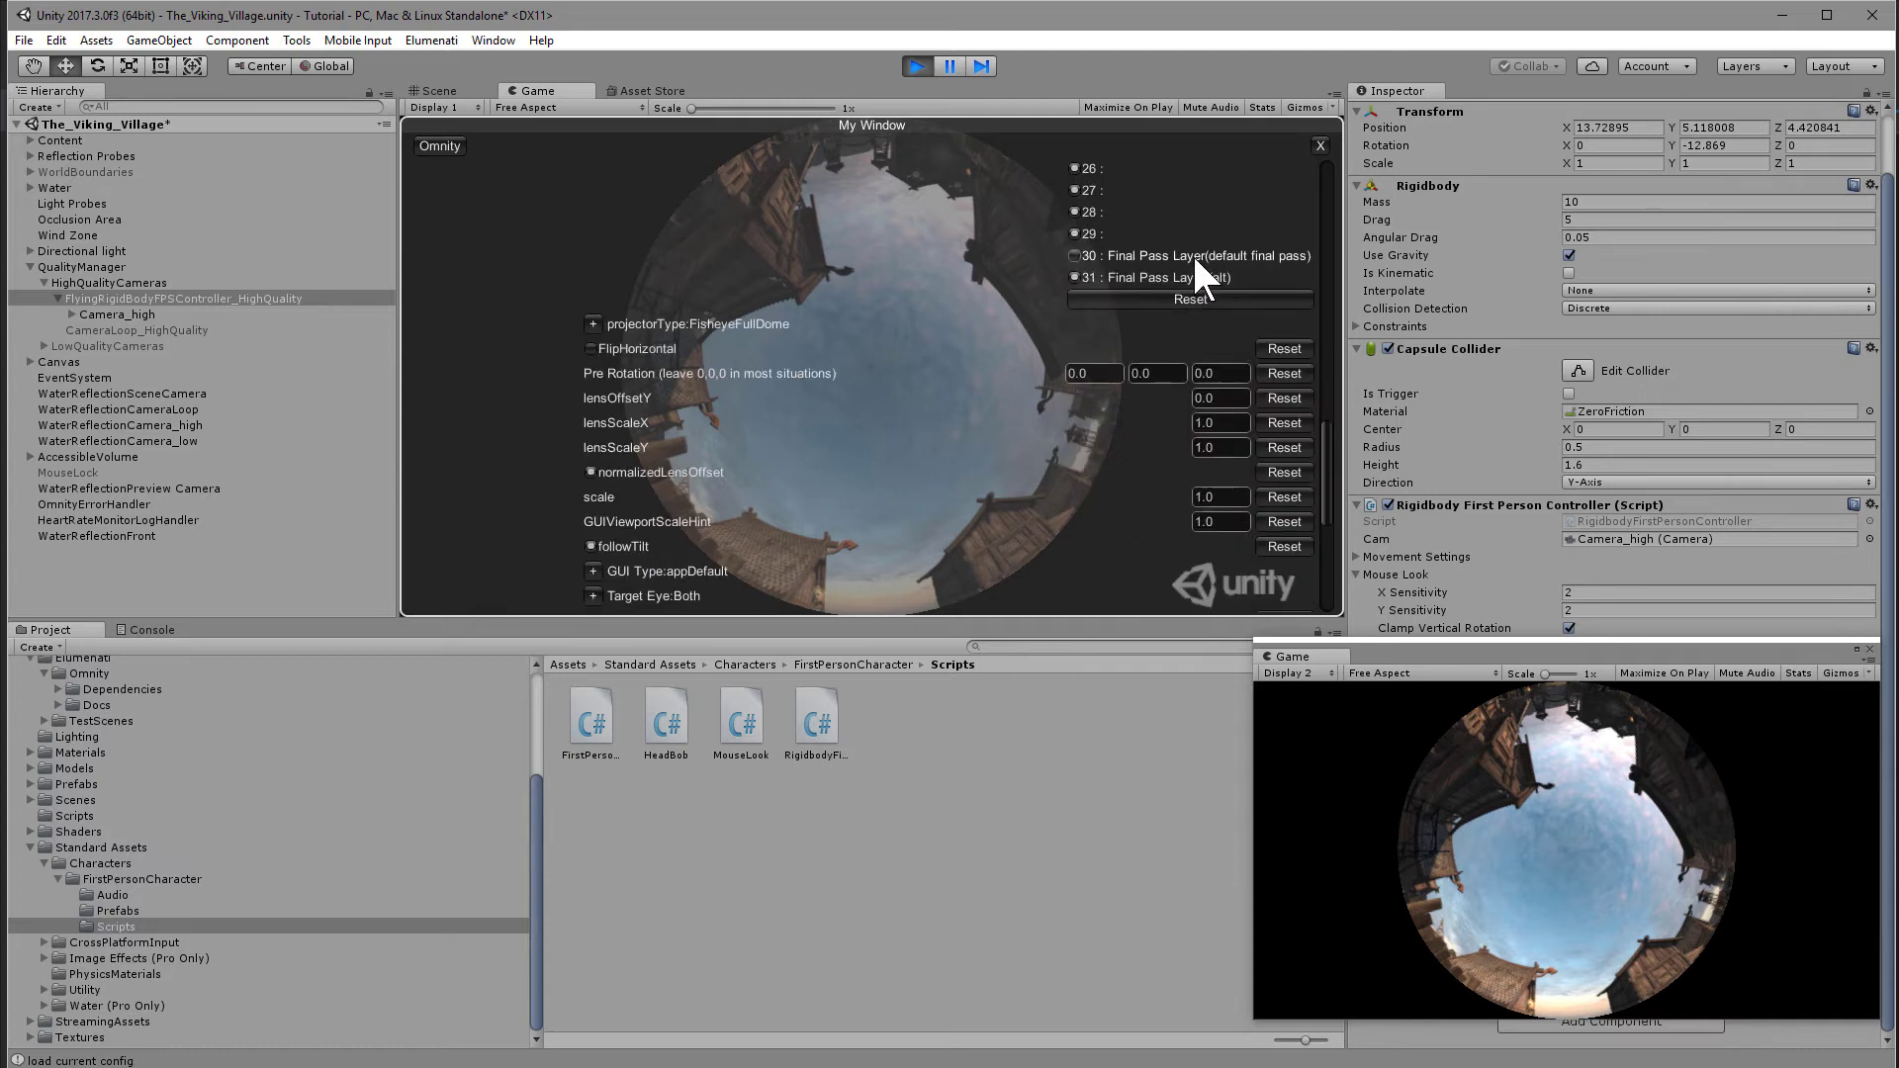
{"action": "left_click", "coordinate": [1169, 277]}
Step: Switch the Flat camera's projectorType to Rectilinear
{"action": "left_click", "coordinate": [593, 323]}
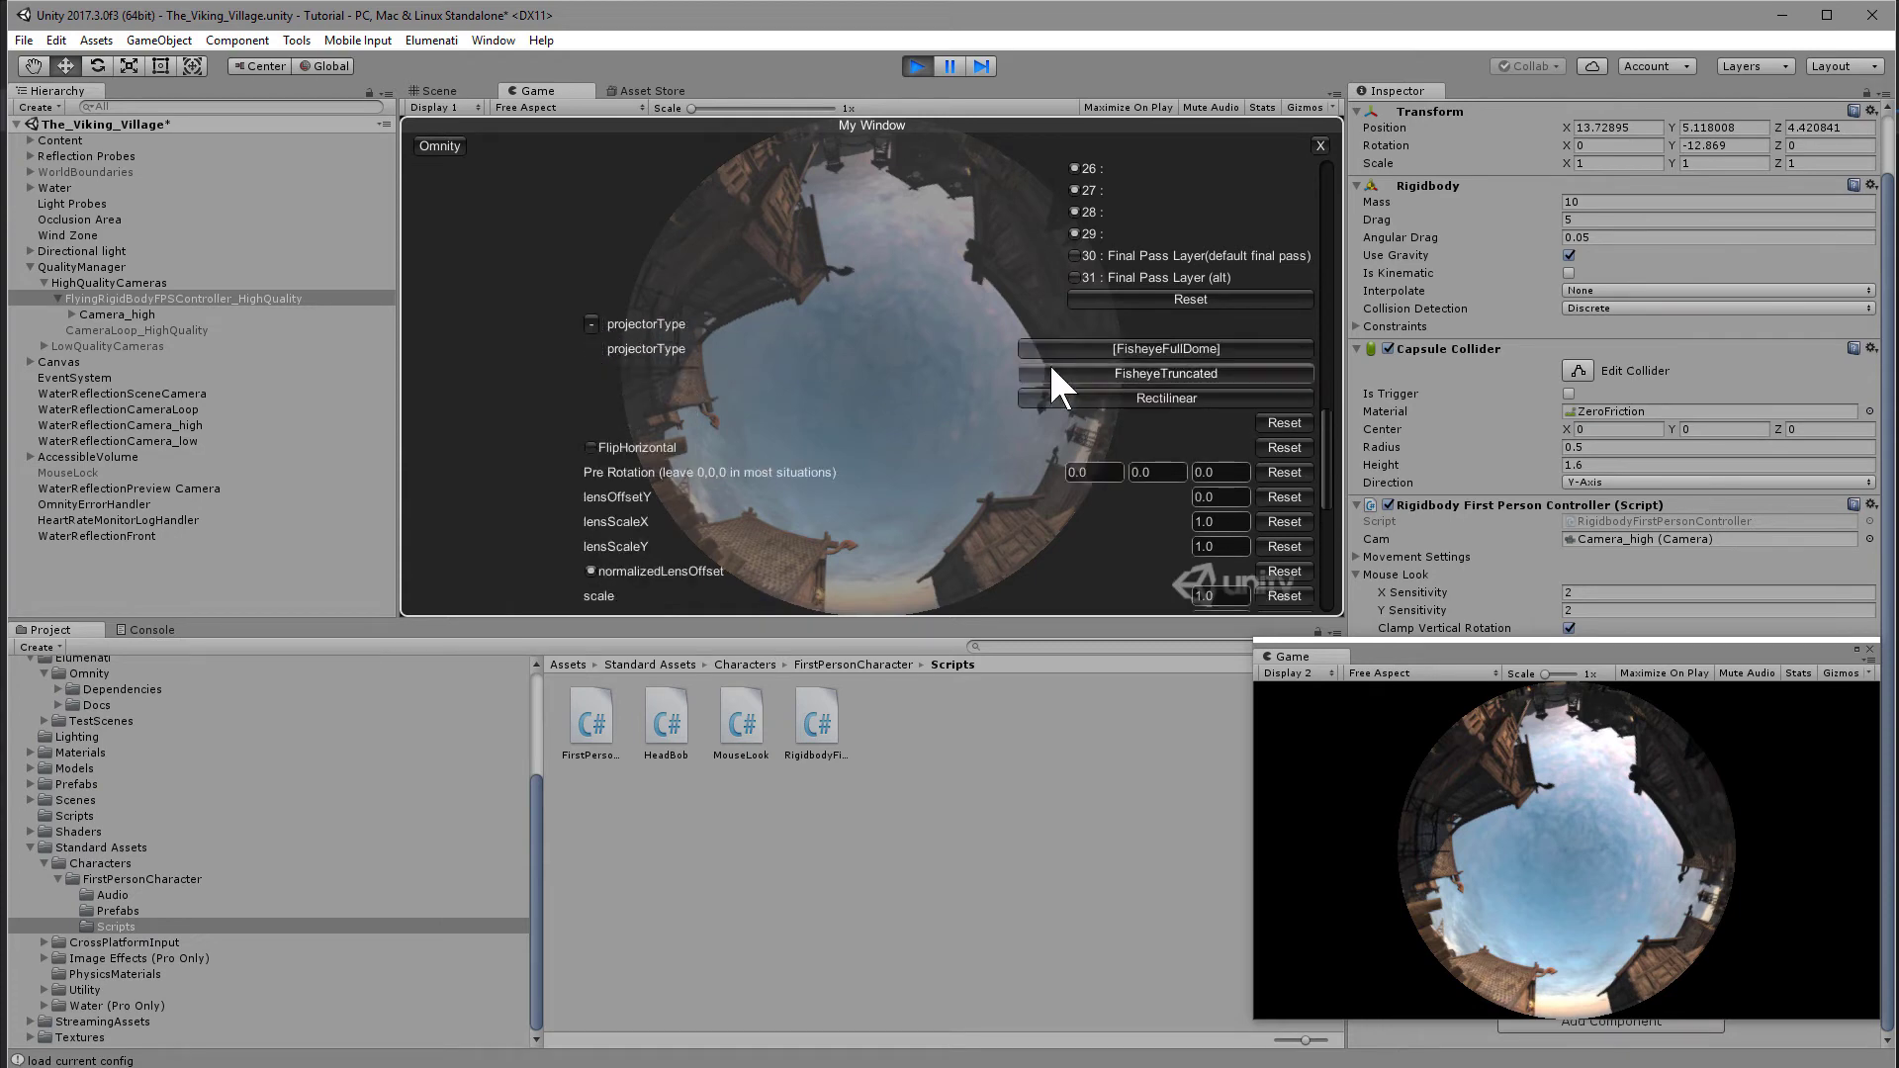
{"action": "left_click", "coordinate": [1080, 394]}
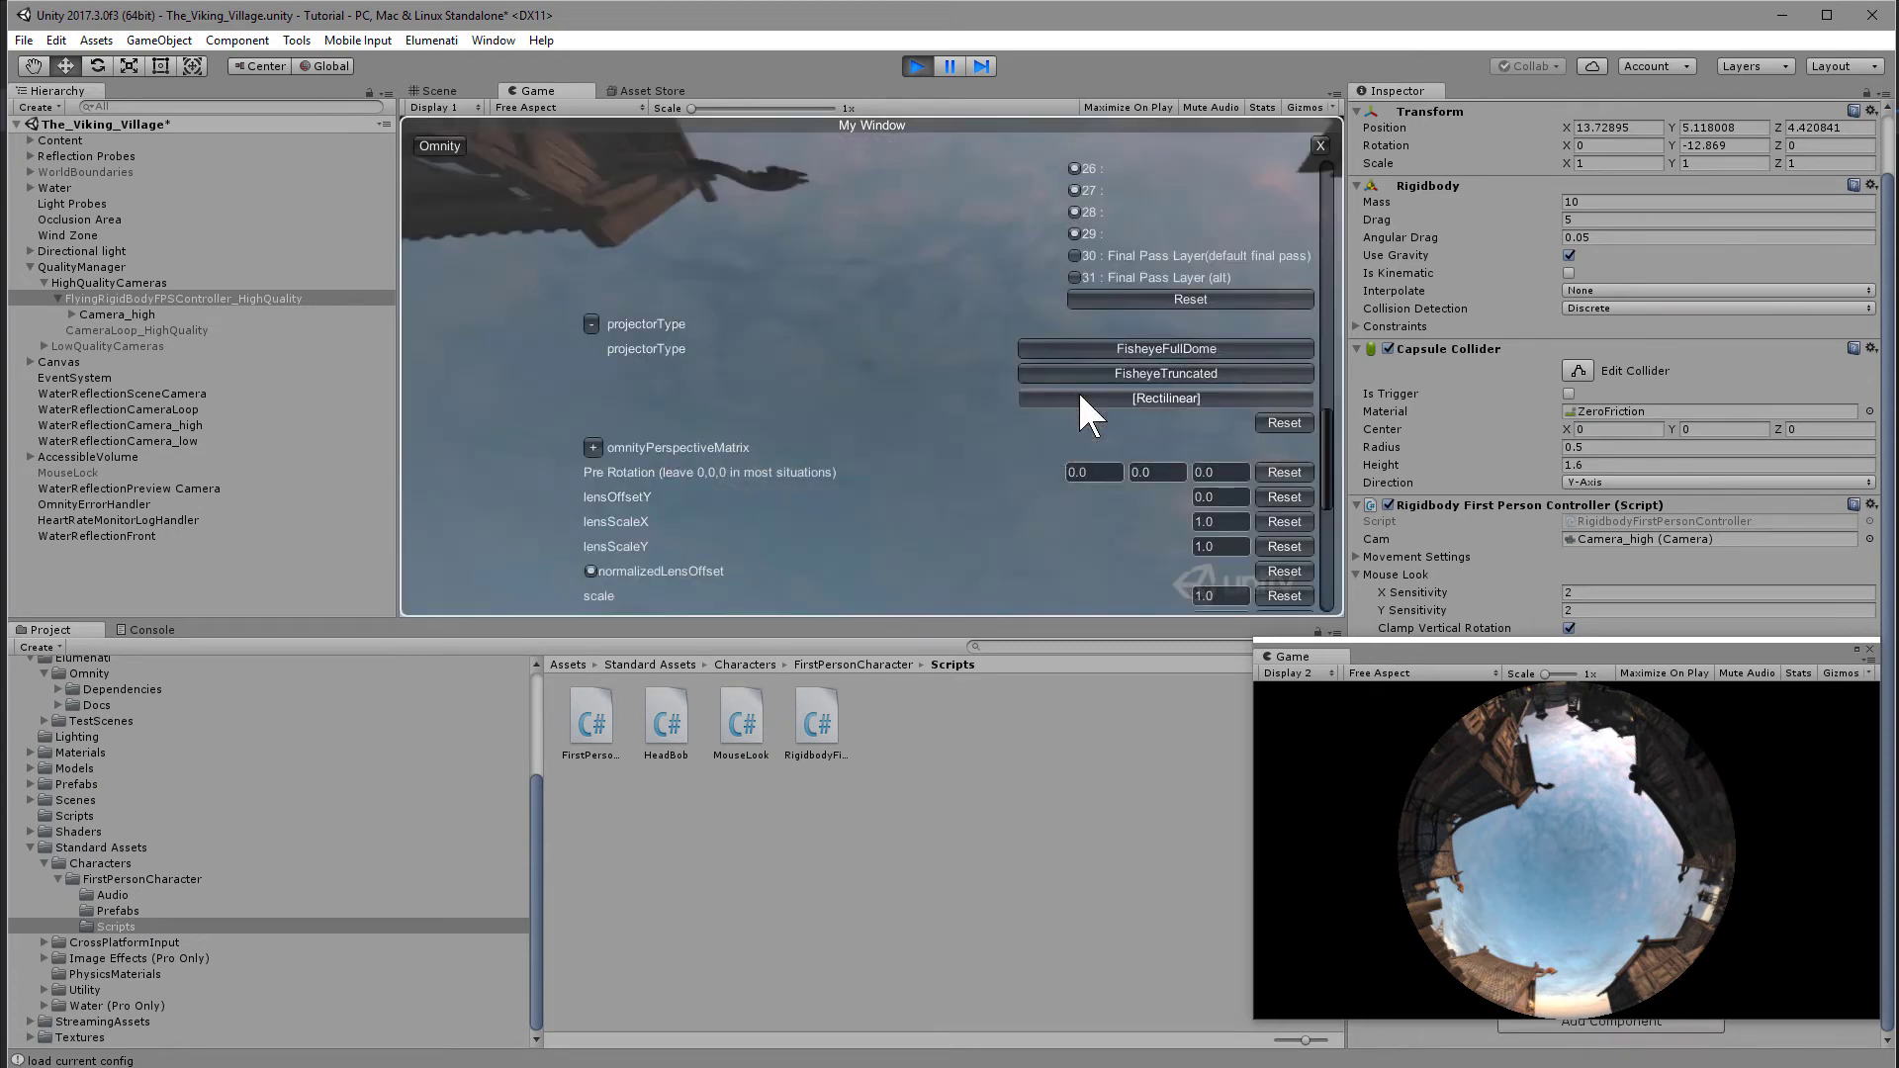
{"action": "left_click", "coordinate": [593, 448]}
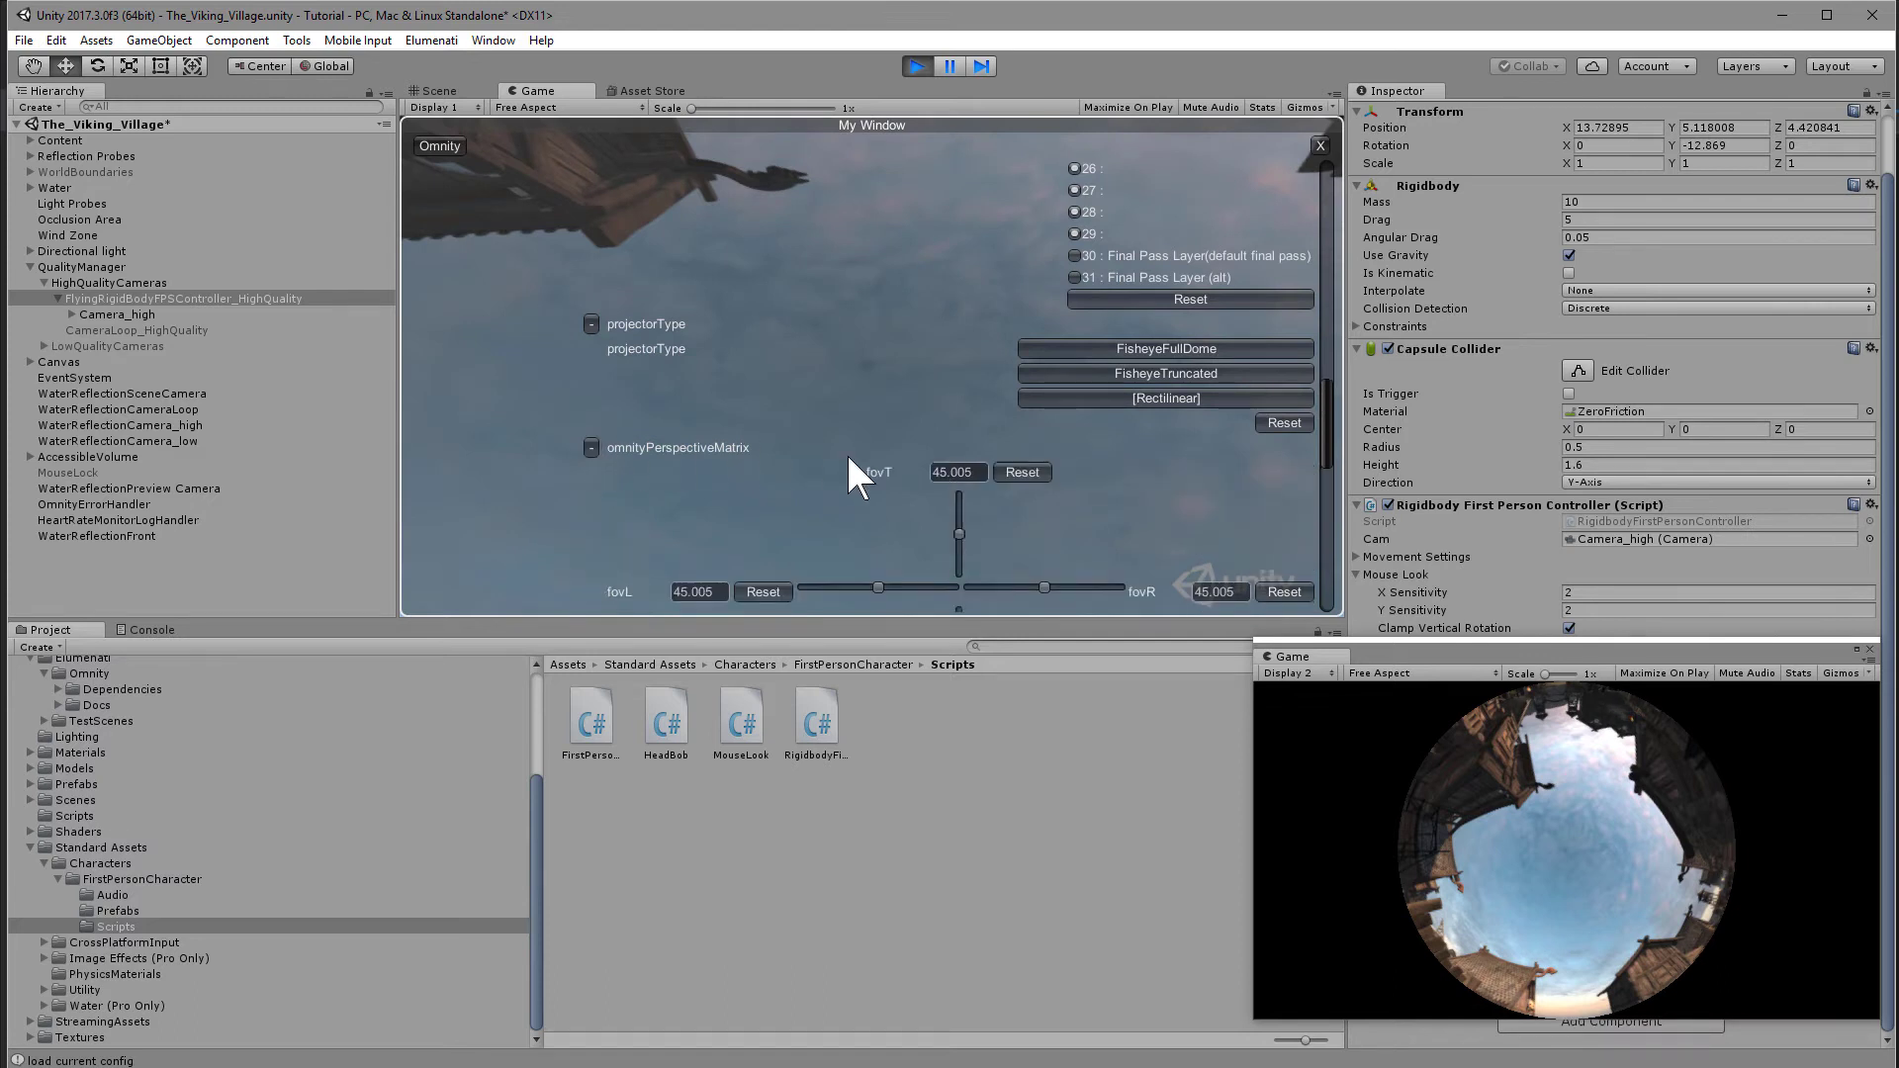
{"action": "scroll", "coordinate": [847, 454], "scroll_direction": "down", "scroll_amount": 4}
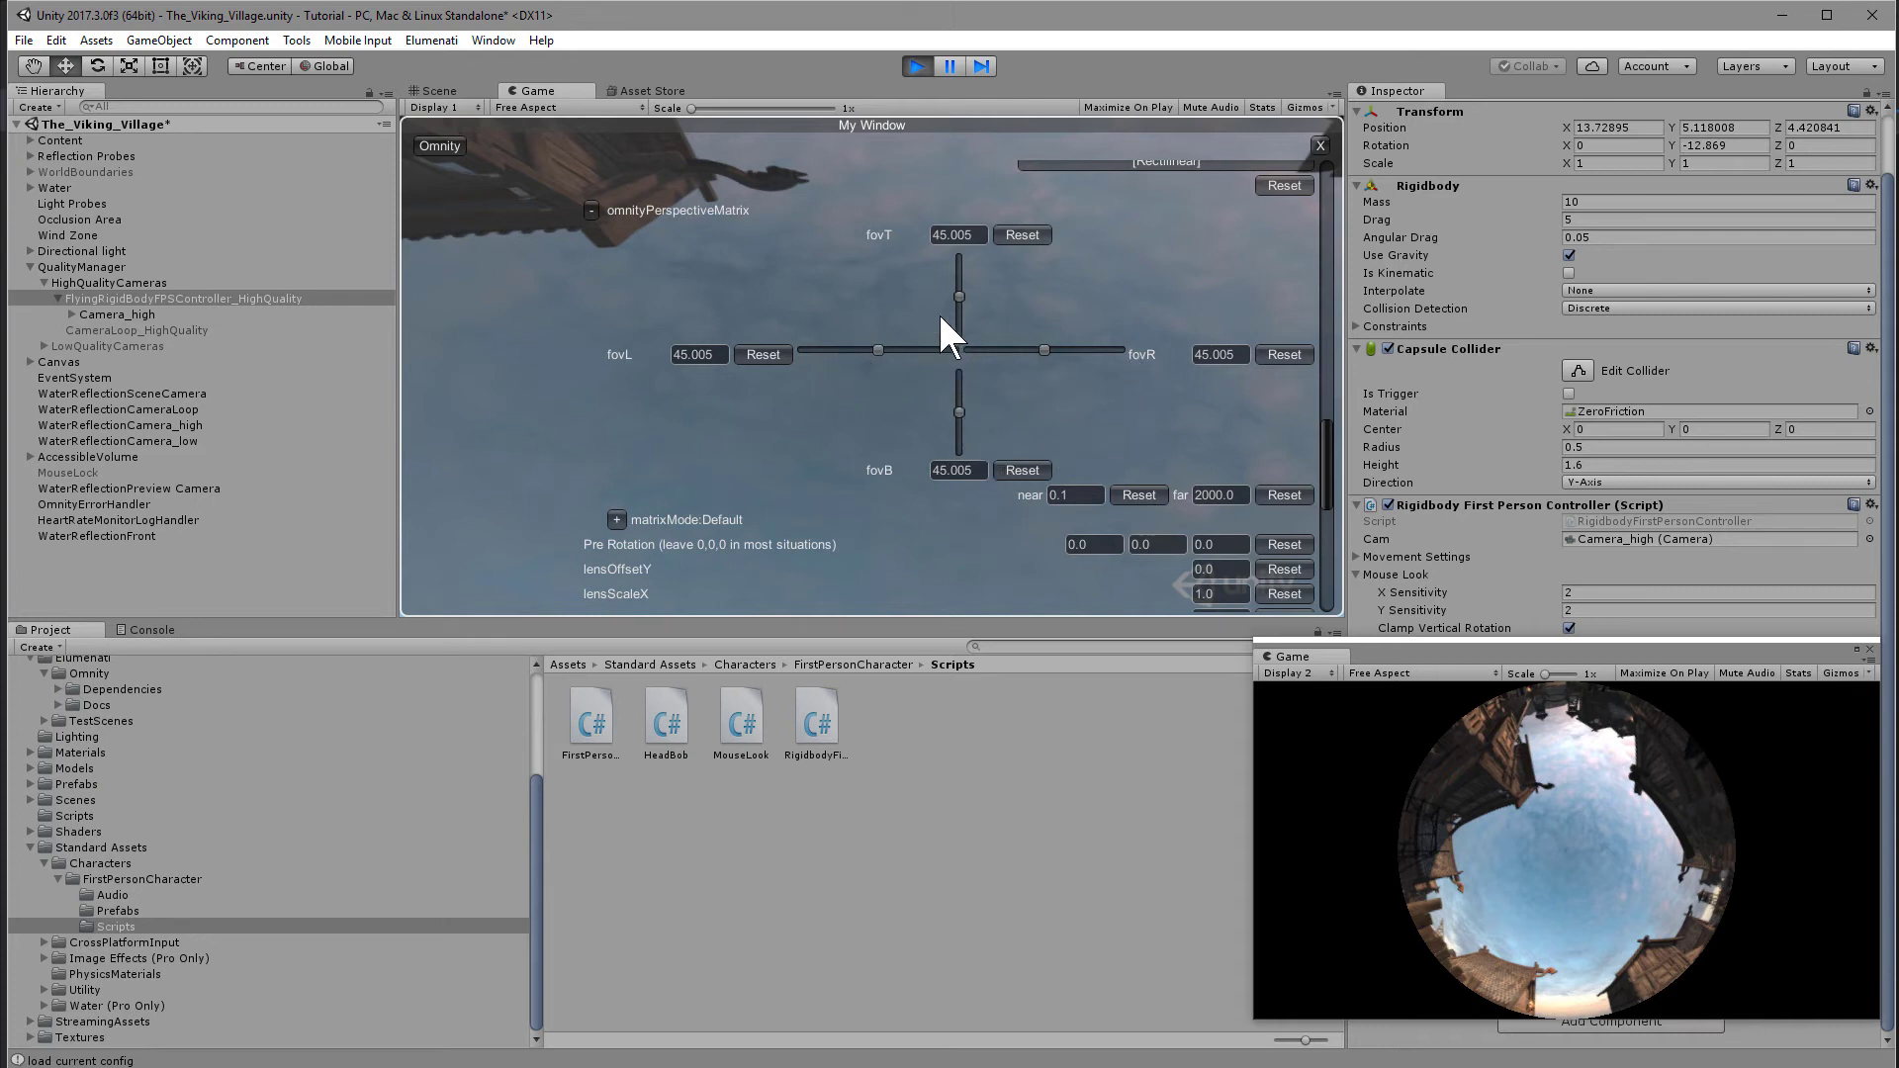
Step: Set the Flat camera's matrix mode to HorizontalFOV and adjust its near and far clipping fields
{"action": "left_click", "coordinate": [616, 518]}
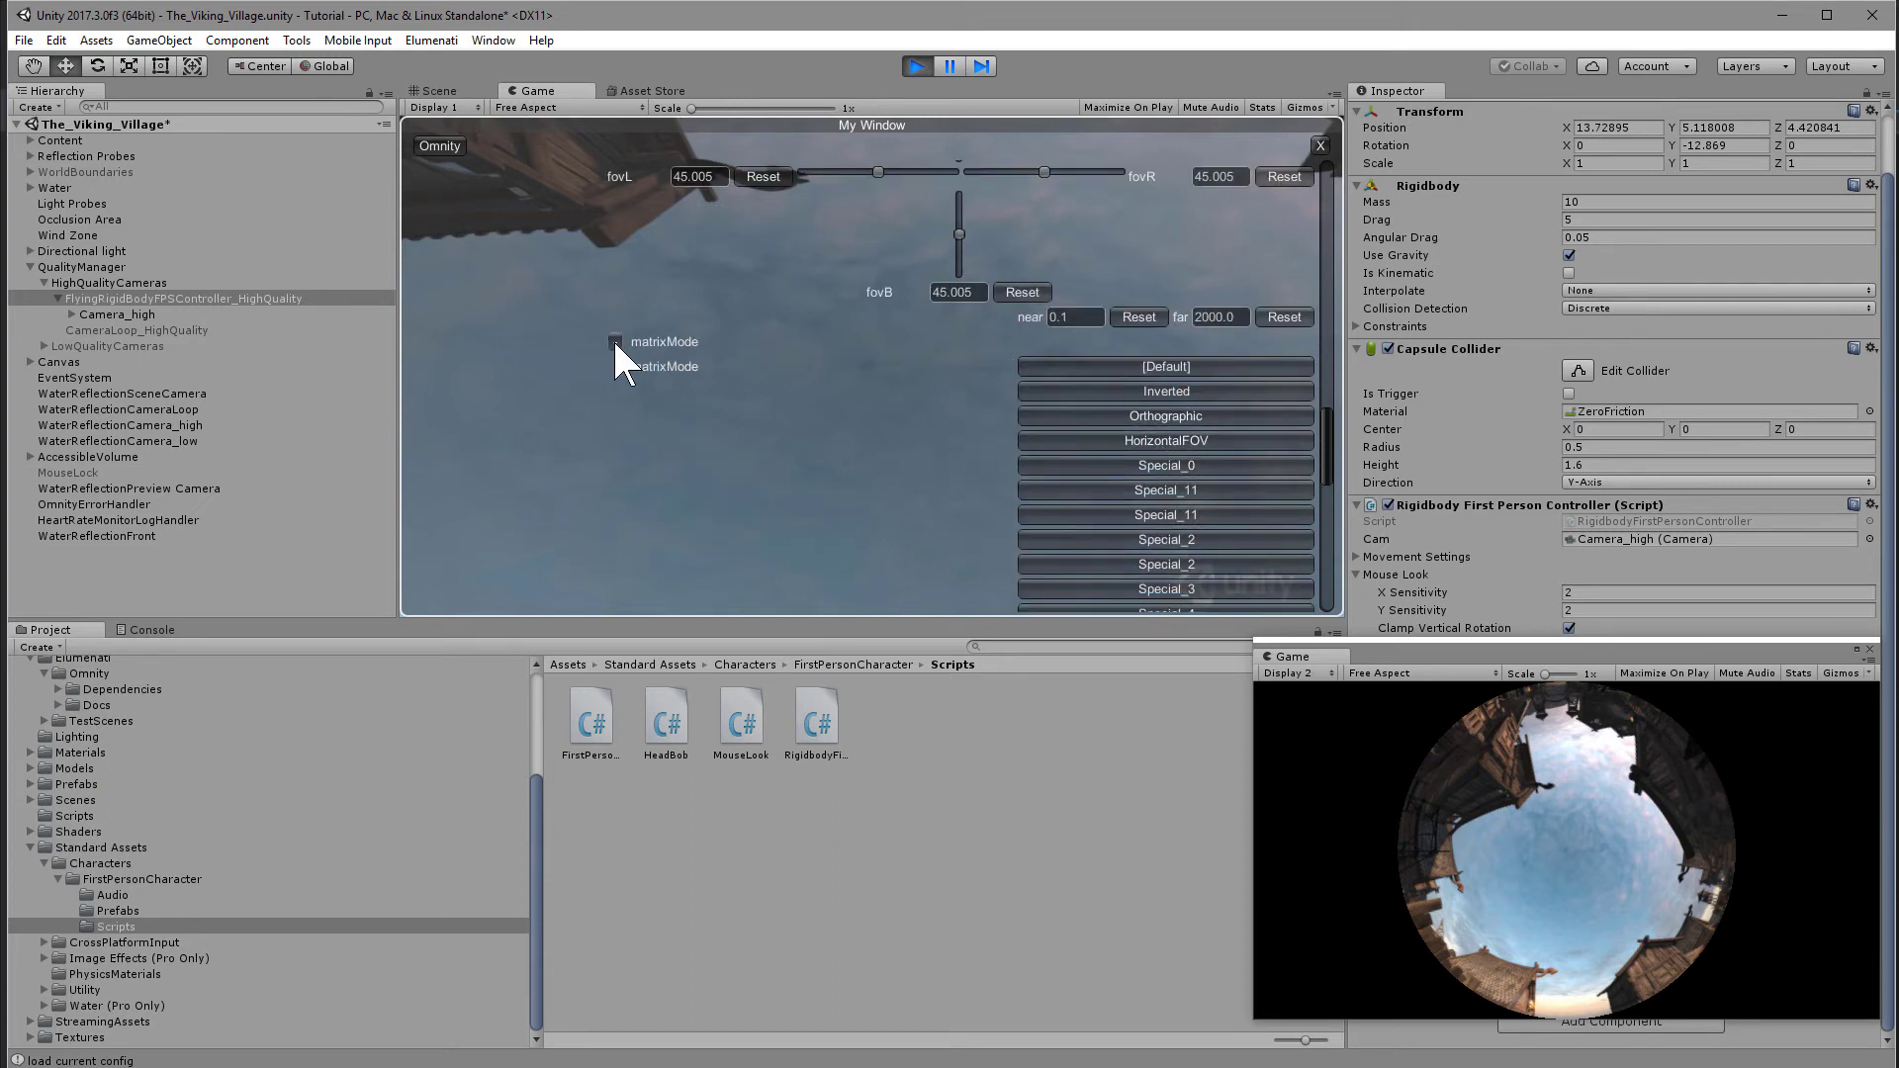
{"action": "left_click", "coordinate": [1061, 439]}
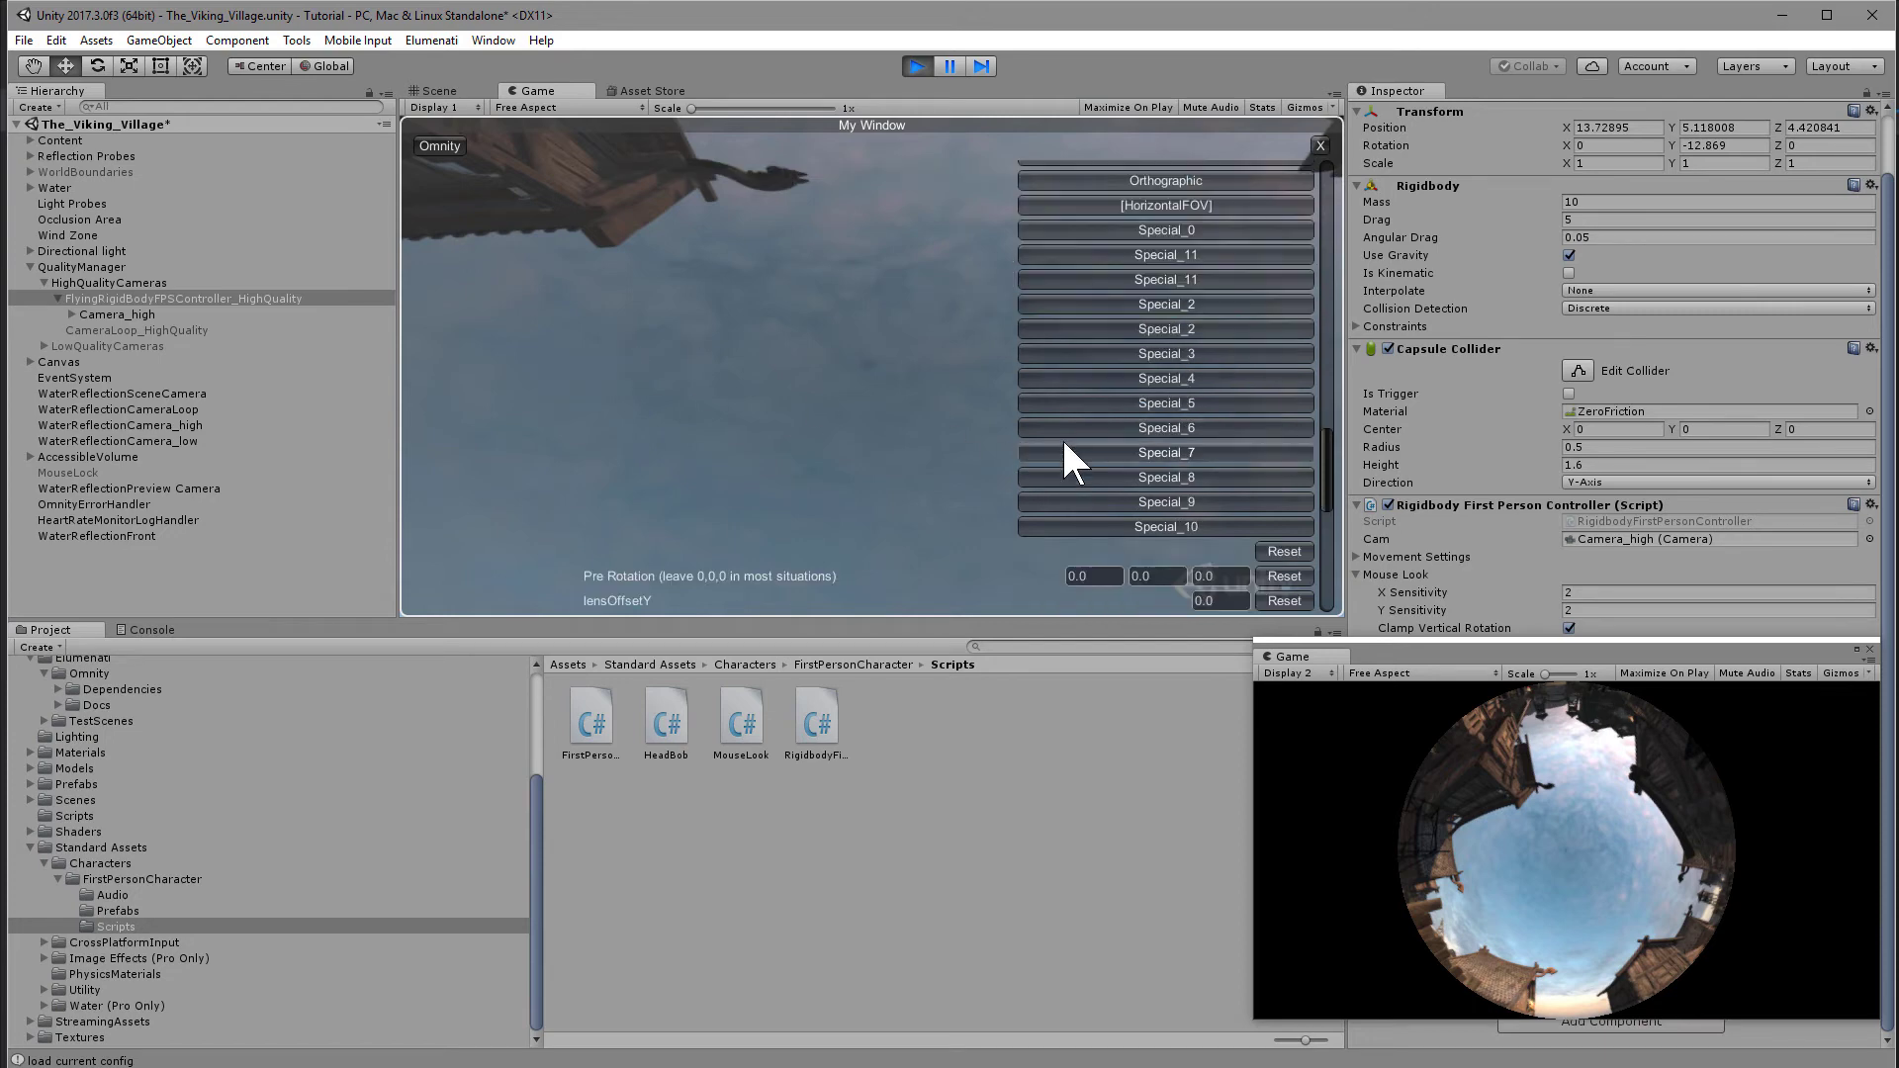
{"action": "scroll", "coordinate": [959, 544], "scroll_direction": "up", "scroll_amount": 6}
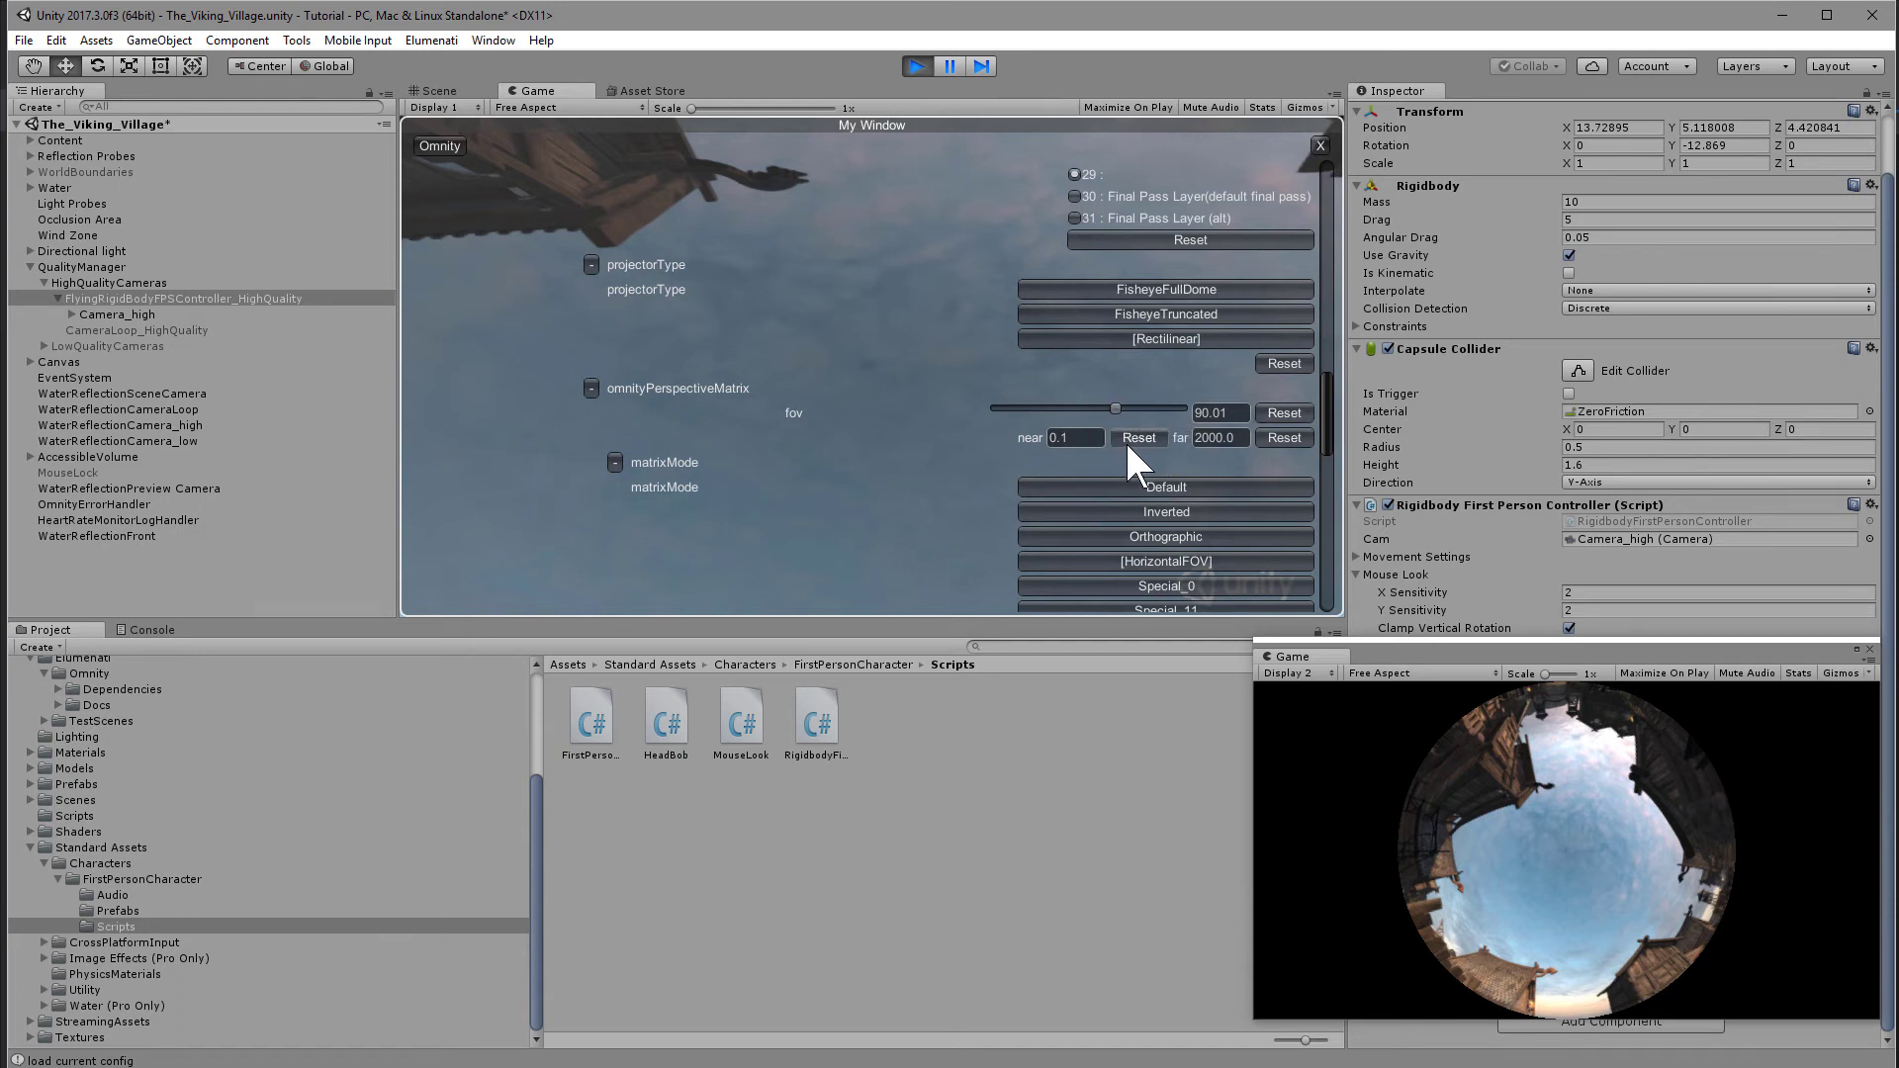
{"action": "left_click", "coordinate": [1049, 440]}
{"action": "left_click", "coordinate": [1229, 438]}
{"action": "left_click", "coordinate": [615, 462]}
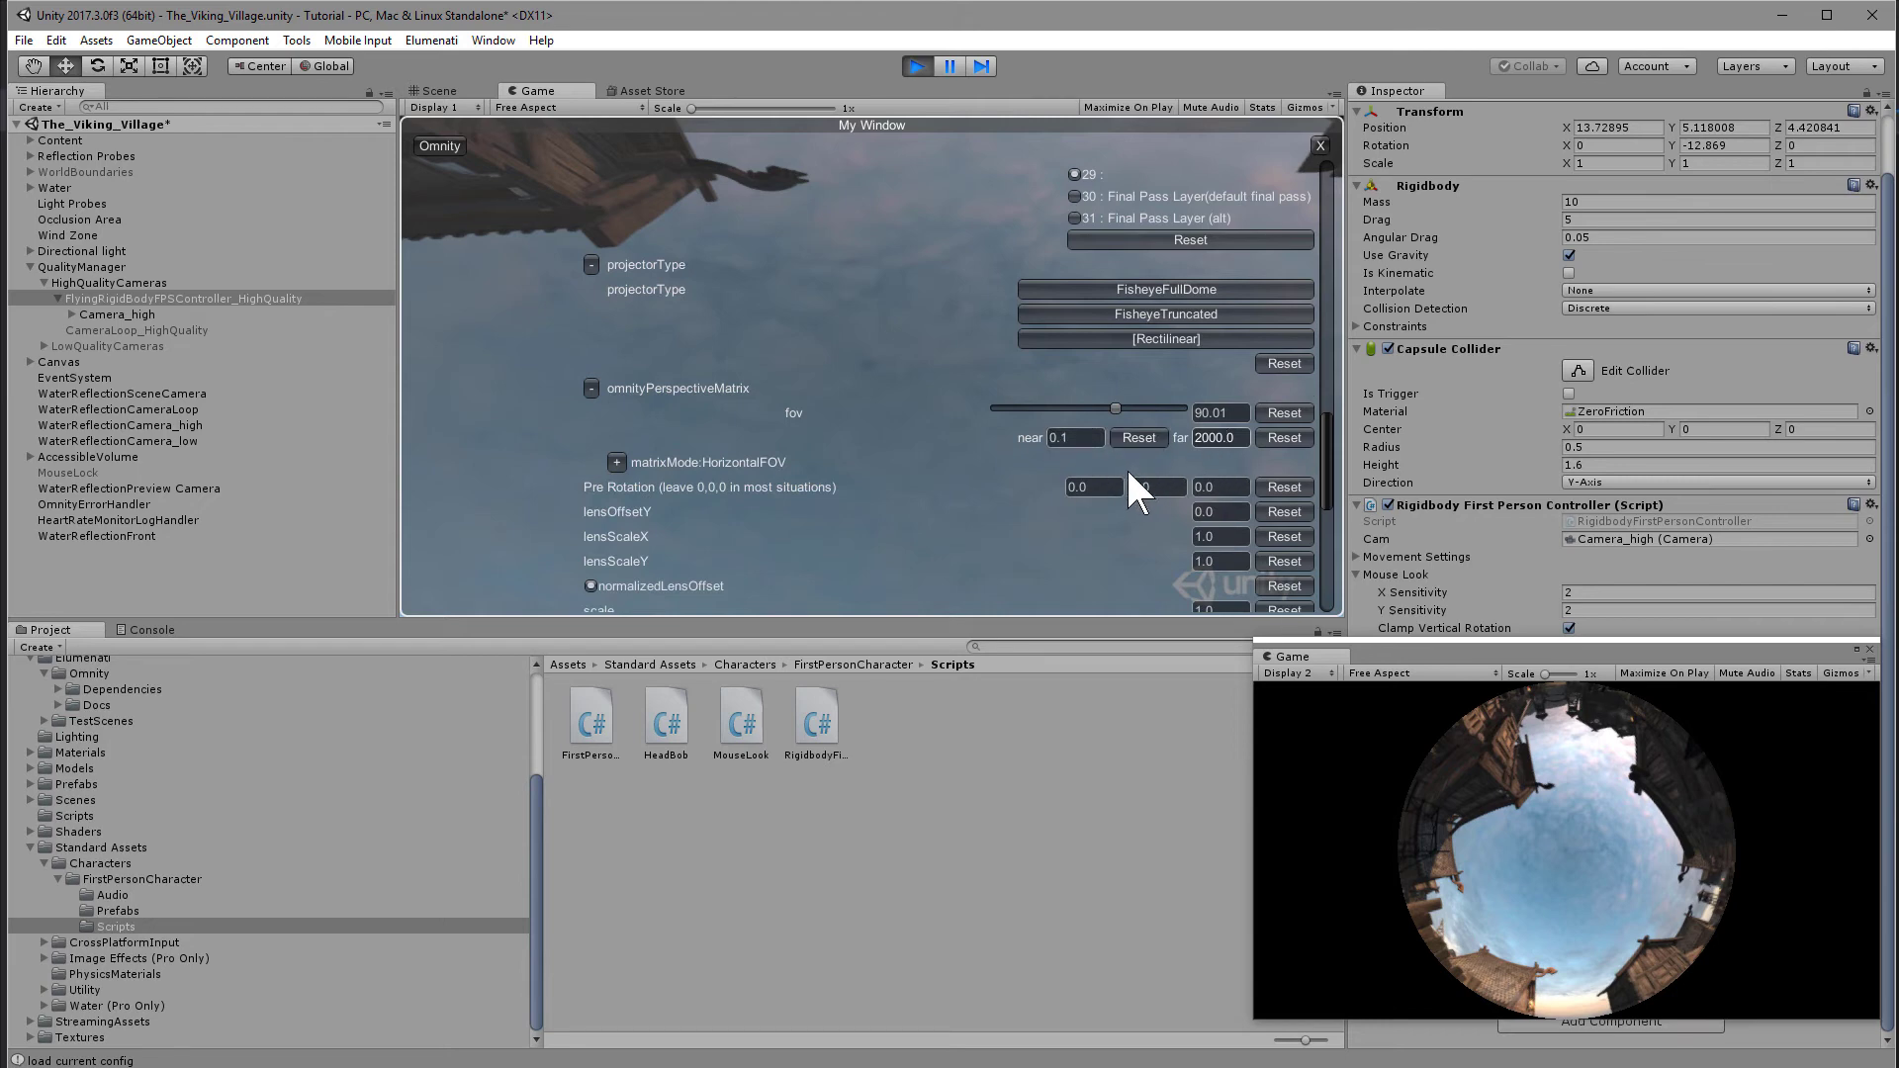
{"action": "scroll", "coordinate": [1088, 467], "scroll_direction": "up", "scroll_amount": 10}
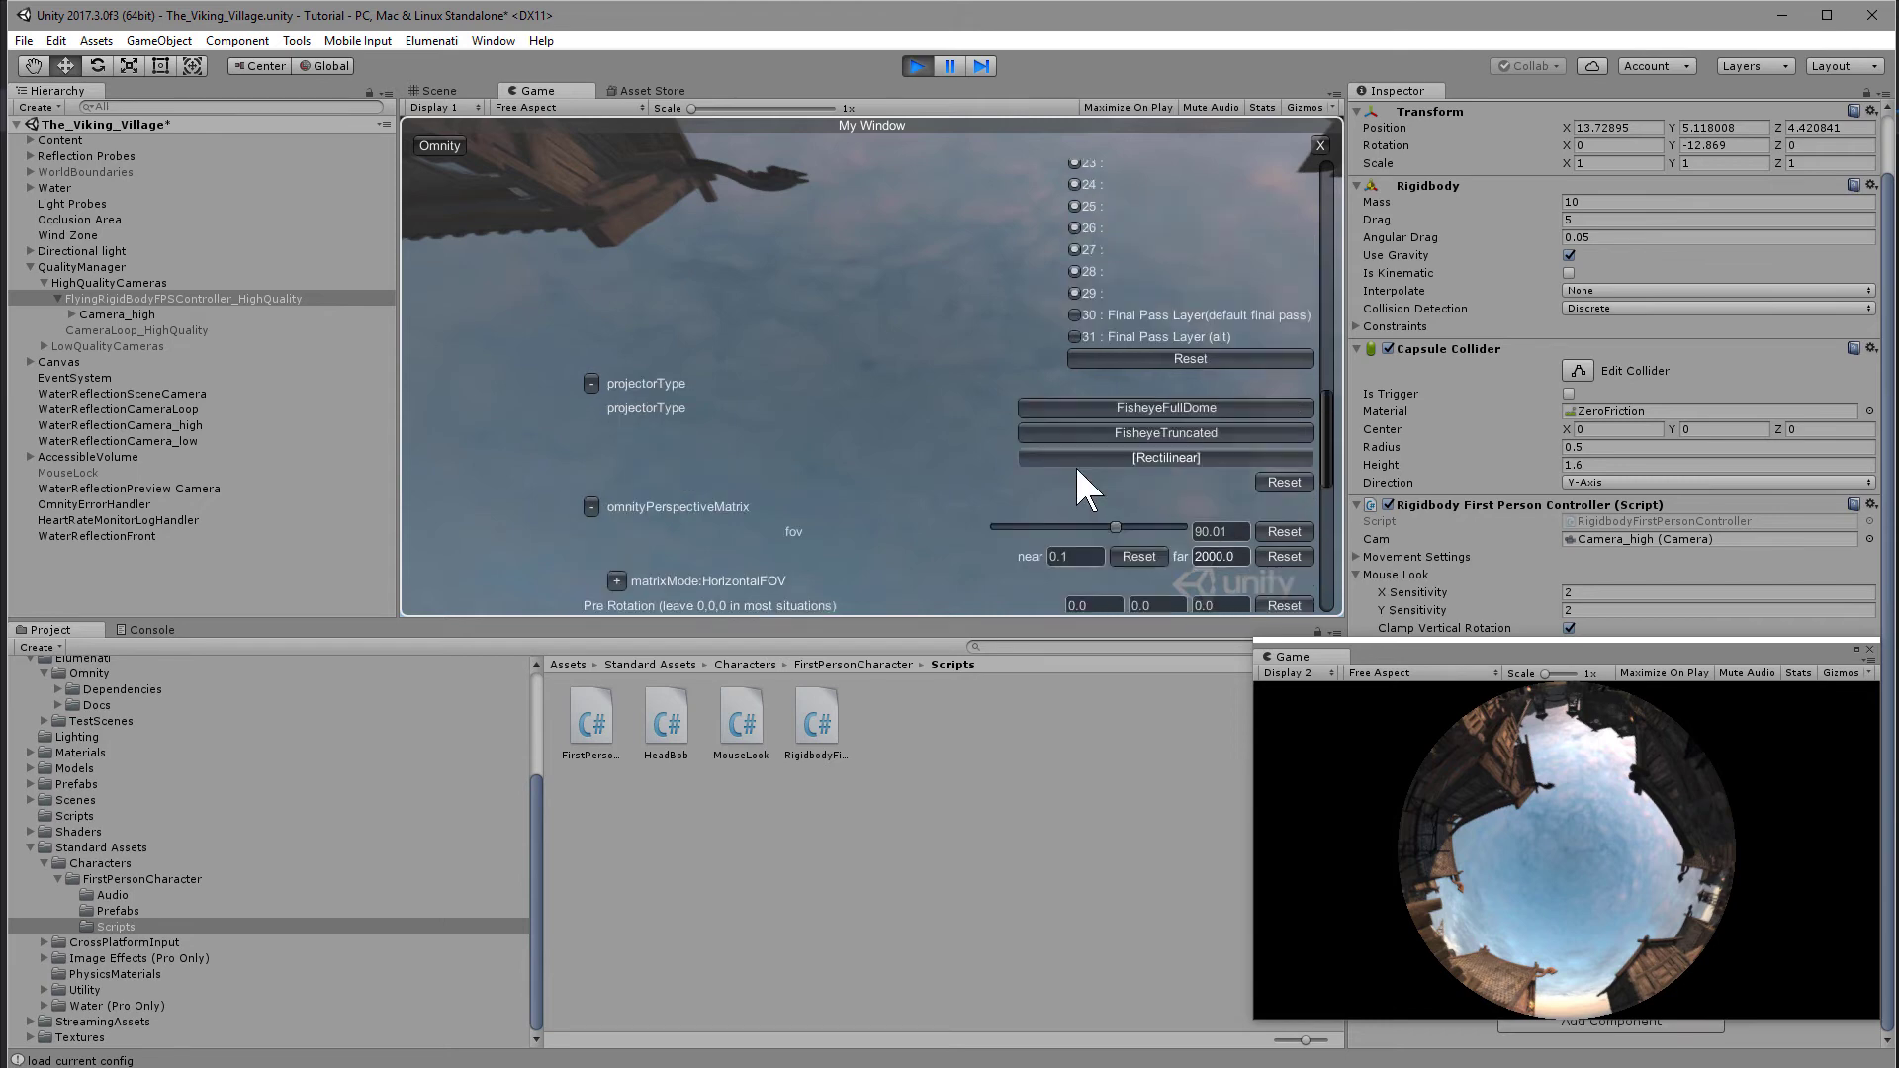
Step: Reload Demo.xml and set the Flat camera's localEulerAngles X to 0
{"action": "scroll", "coordinate": [1075, 467], "scroll_direction": "up", "scroll_amount": 5}
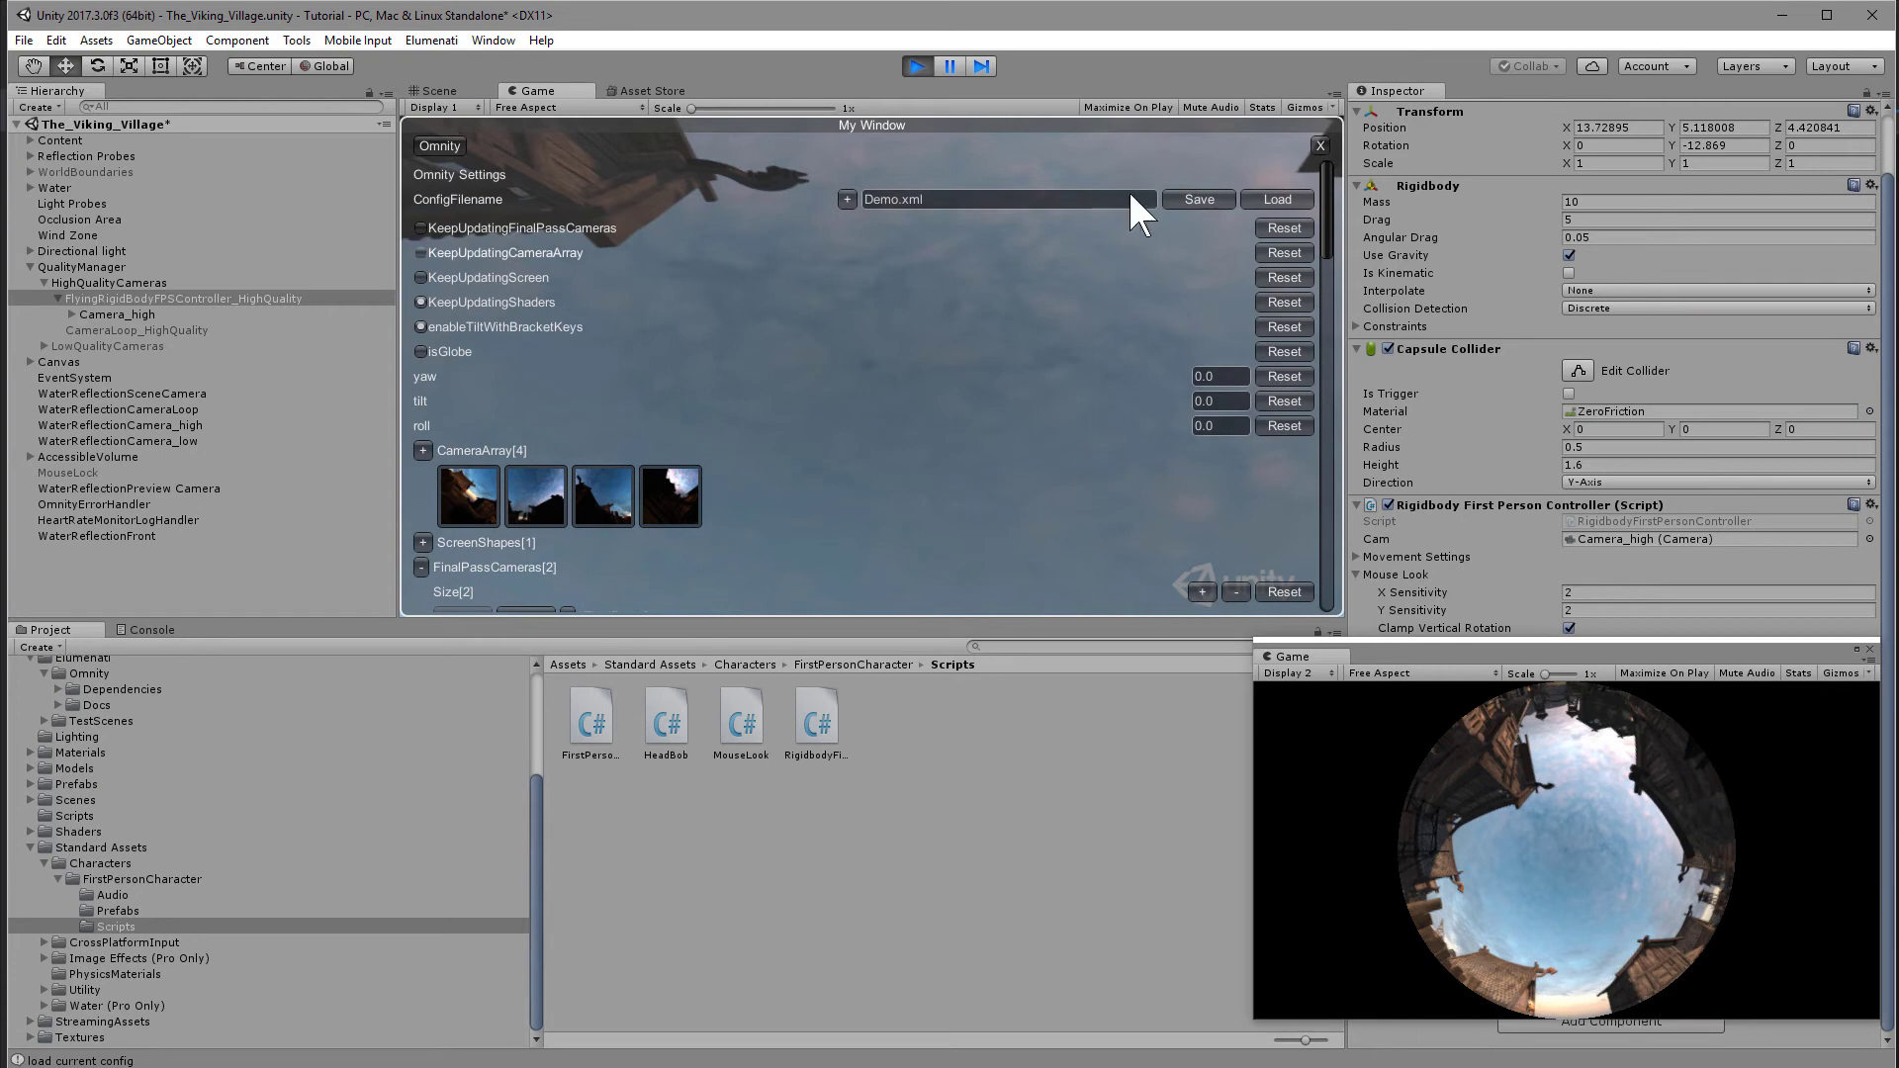
{"action": "left_click", "coordinate": [1275, 199]}
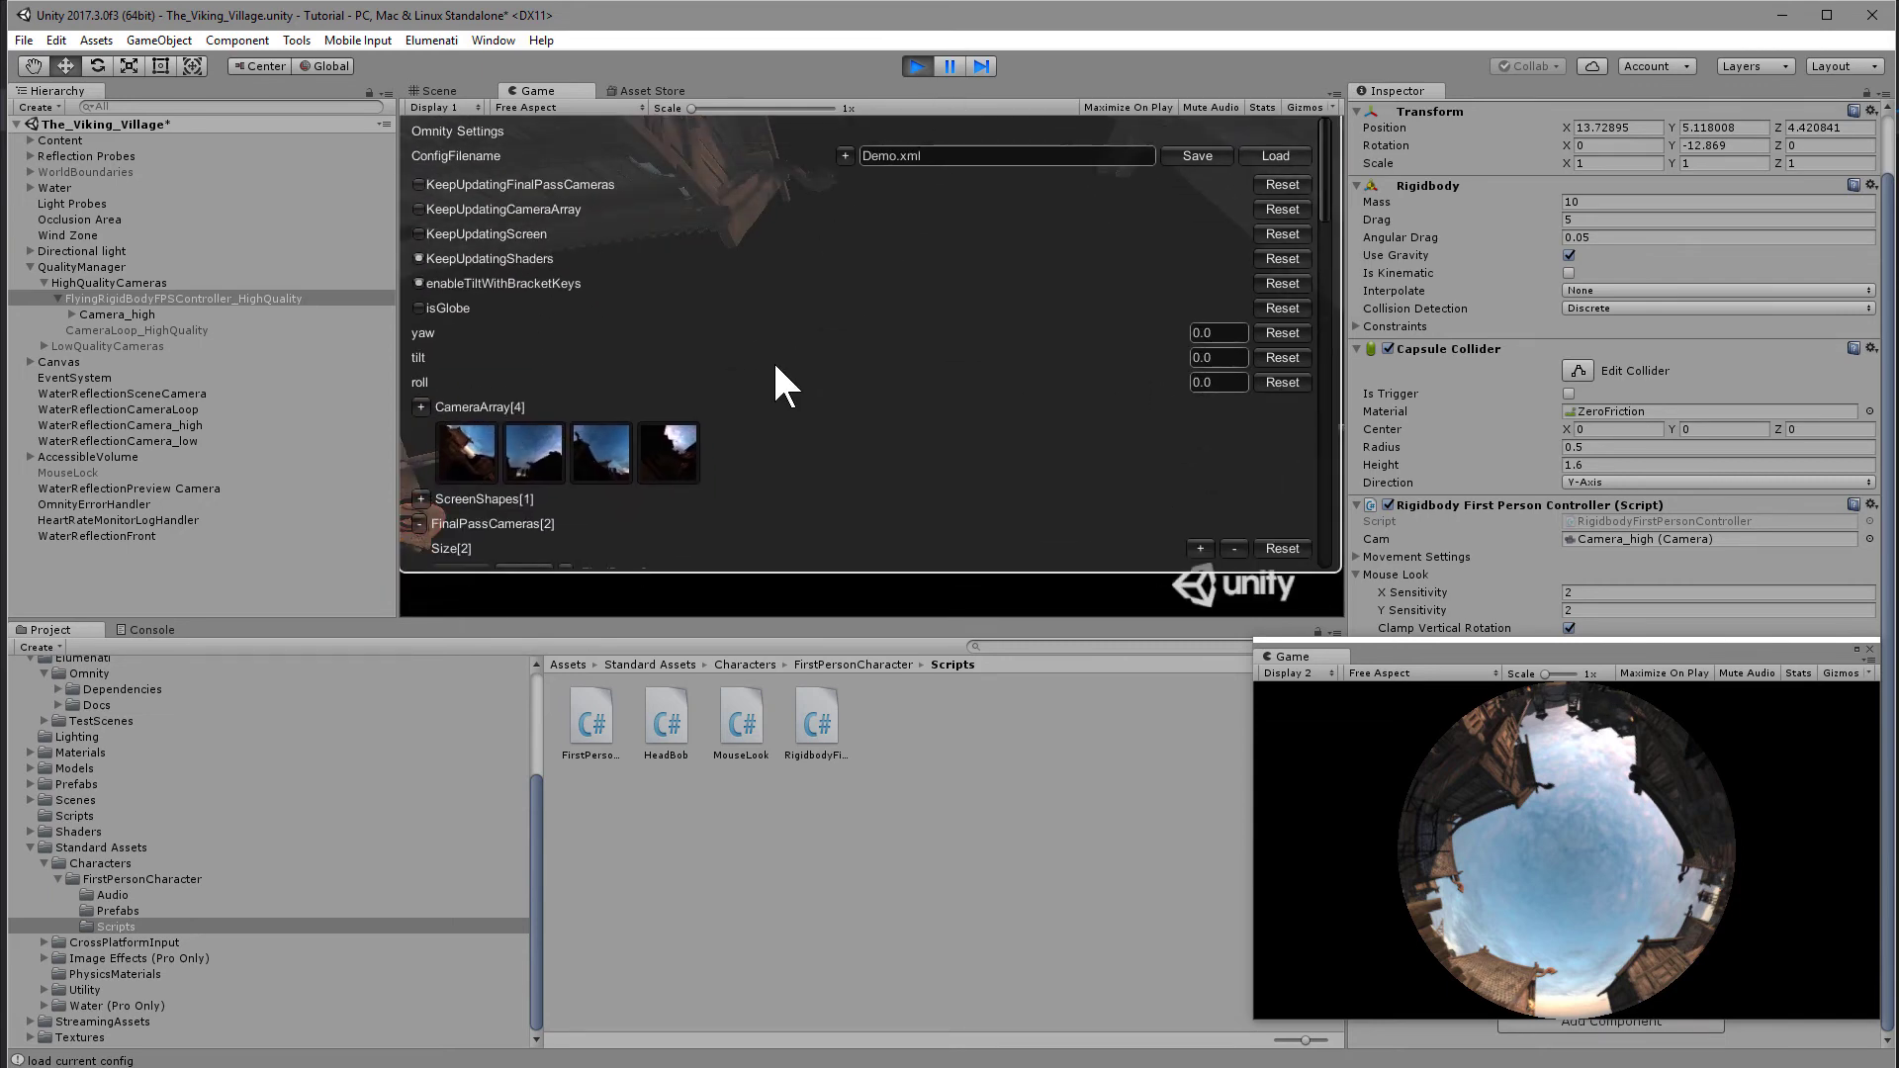
{"action": "scroll", "coordinate": [774, 360], "scroll_direction": "down", "scroll_amount": 8}
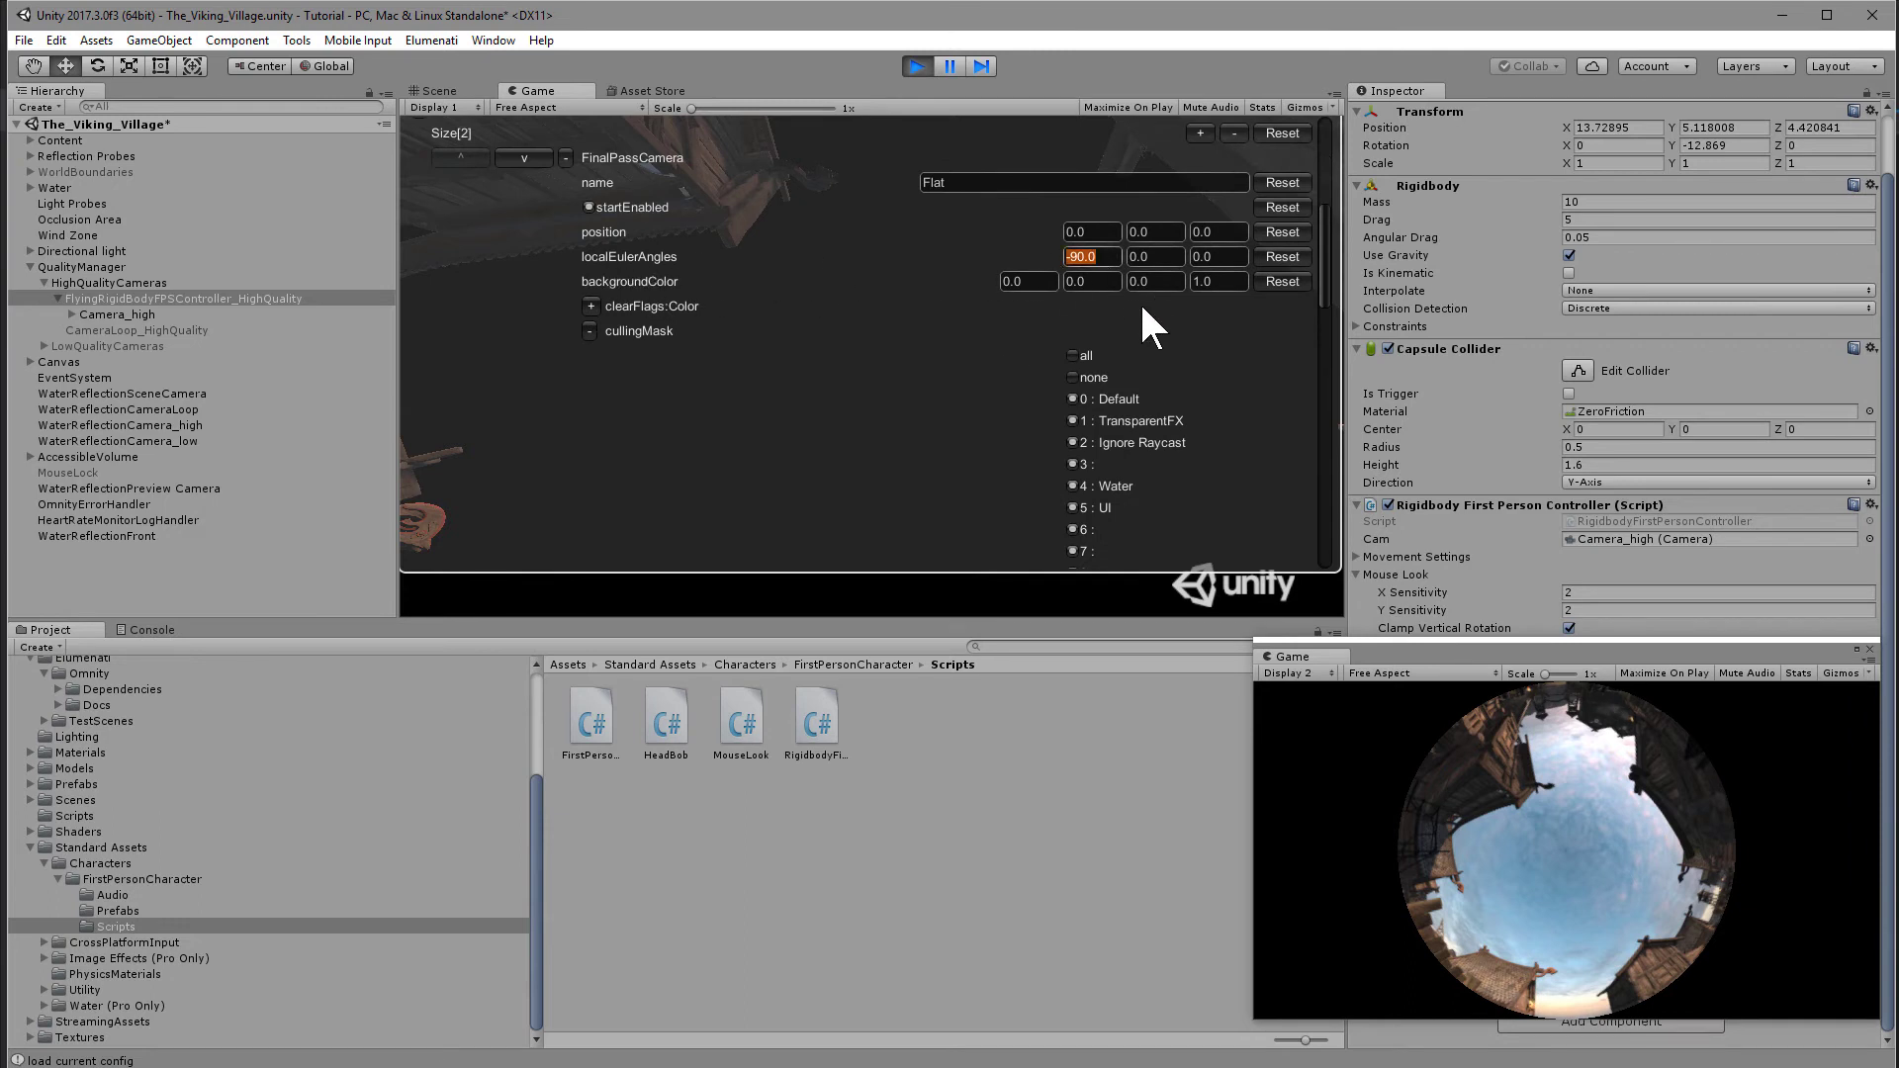
{"action": "type", "text": "0"}
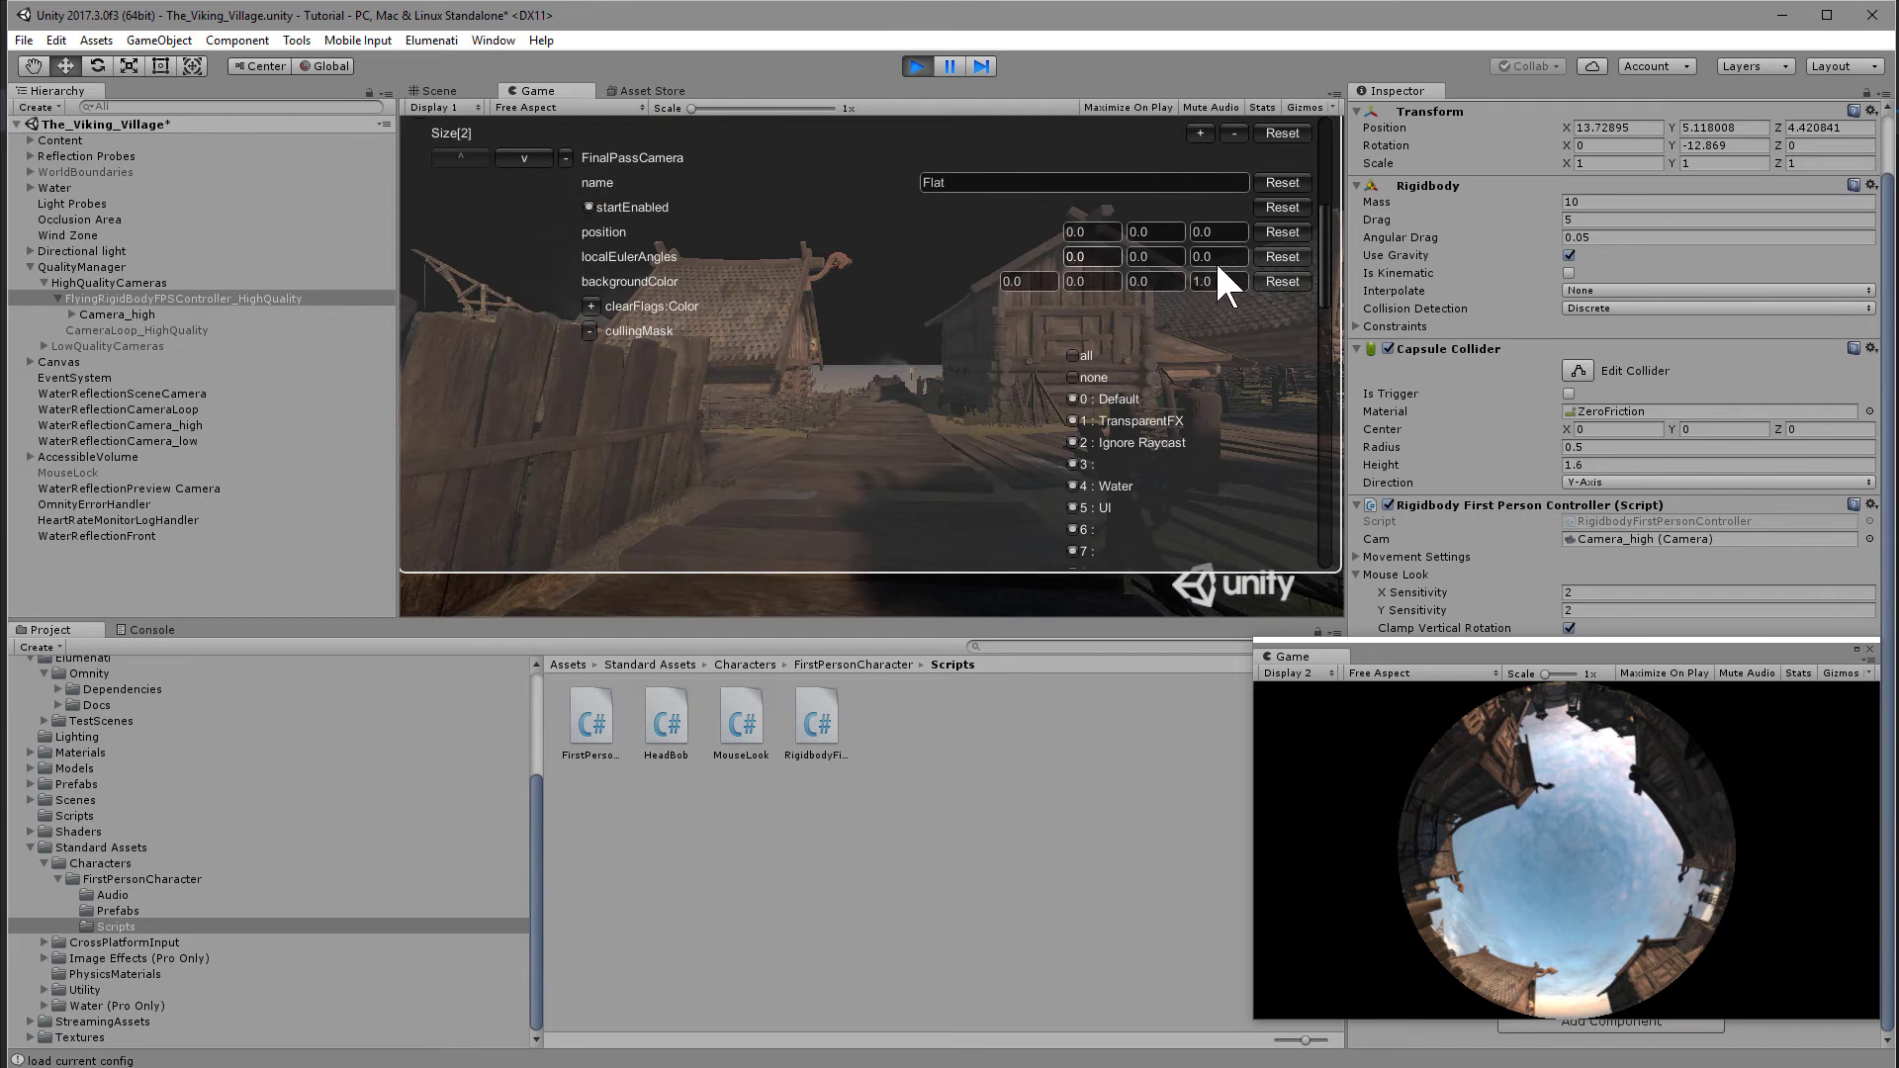
{"action": "scroll", "coordinate": [1108, 346], "scroll_direction": "up", "scroll_amount": 2}
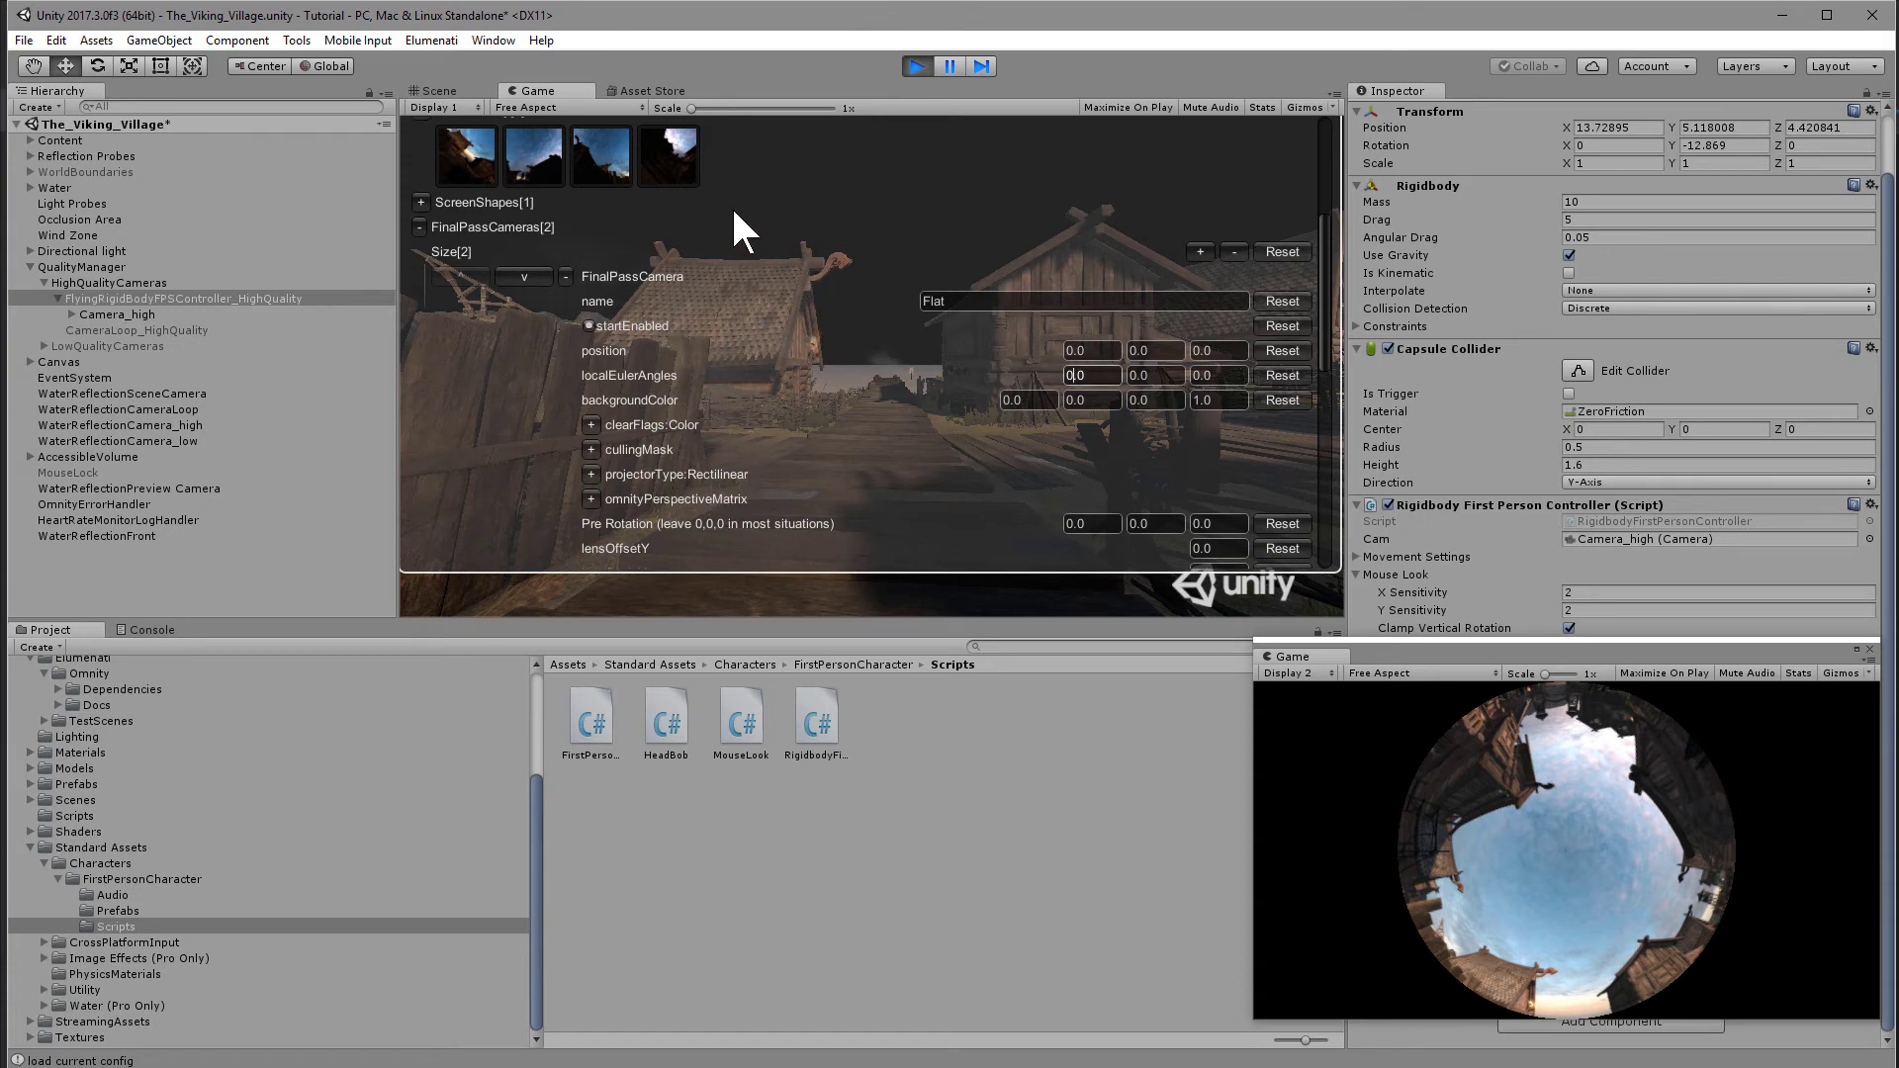
Step: Set the Flat camera's clearFlags to Skybox
{"action": "left_click", "coordinate": [591, 425]}
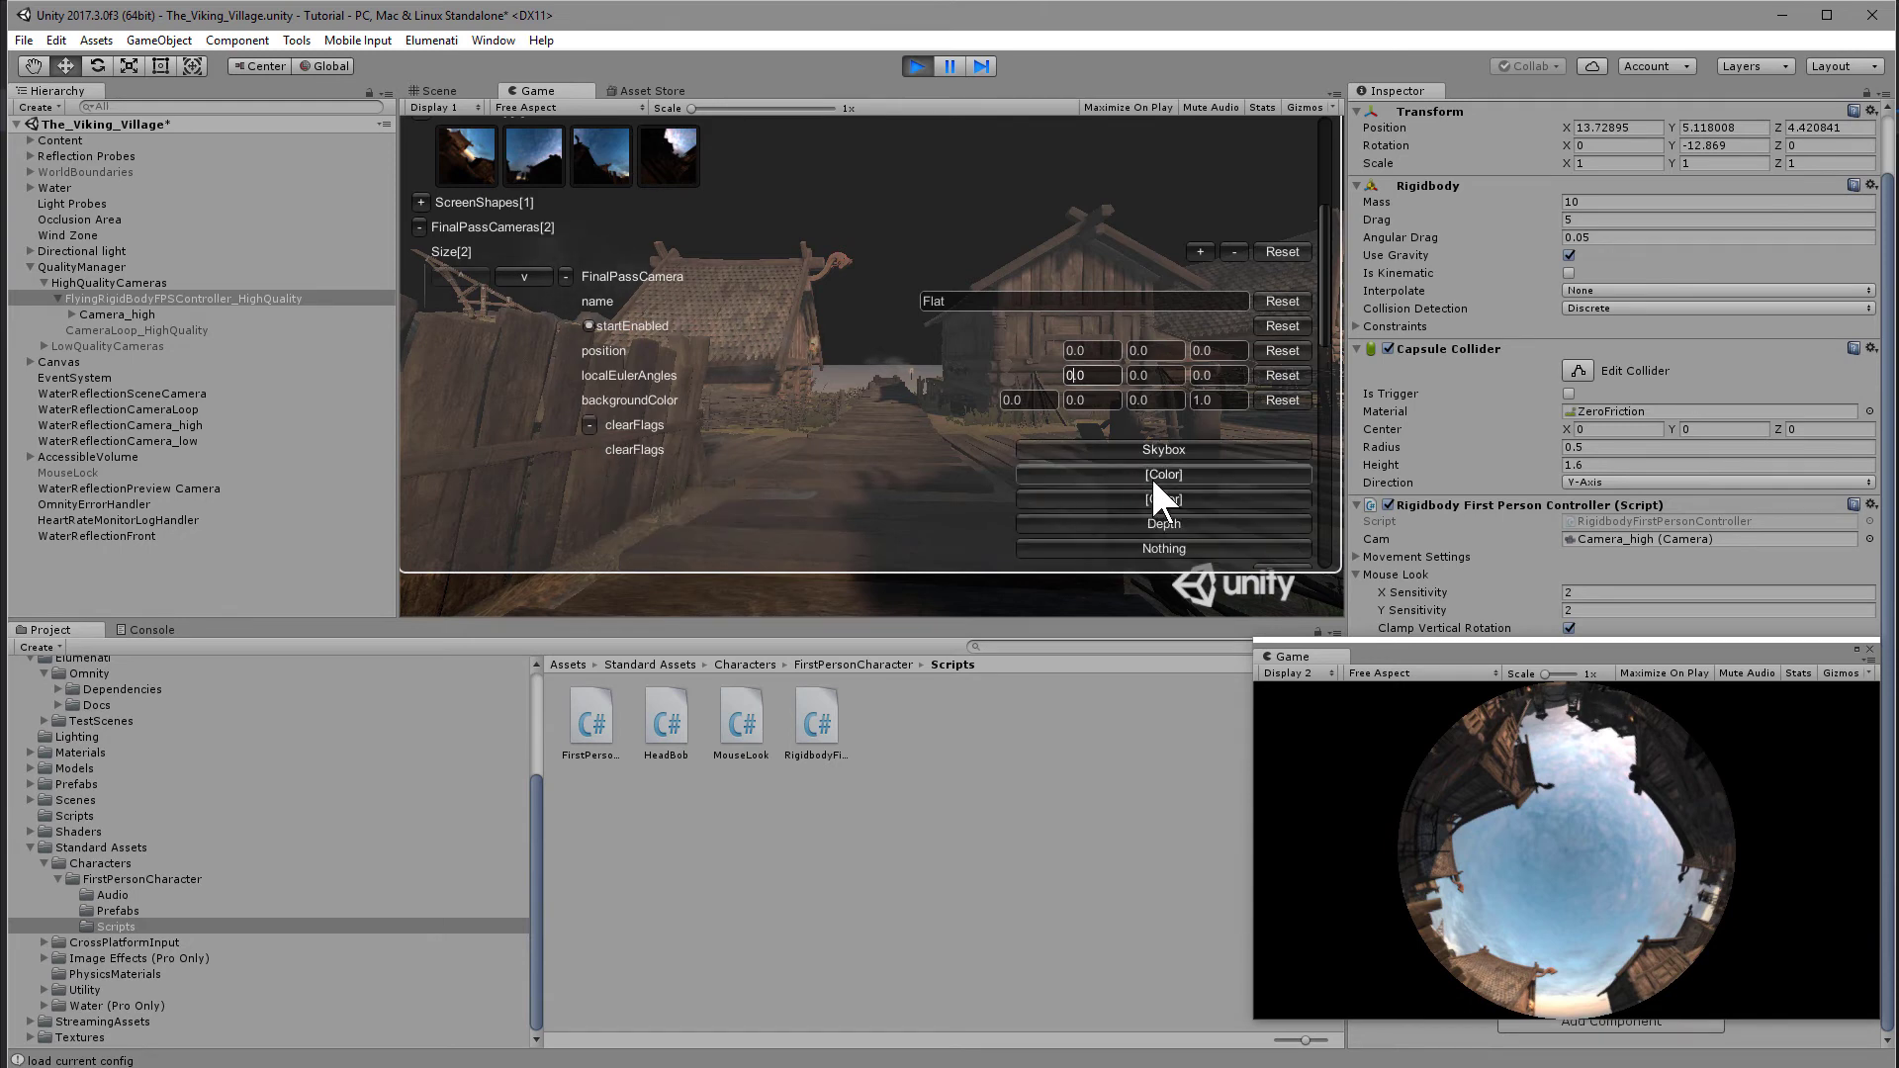
{"action": "scroll", "coordinate": [1152, 485], "scroll_direction": "down", "scroll_amount": 3}
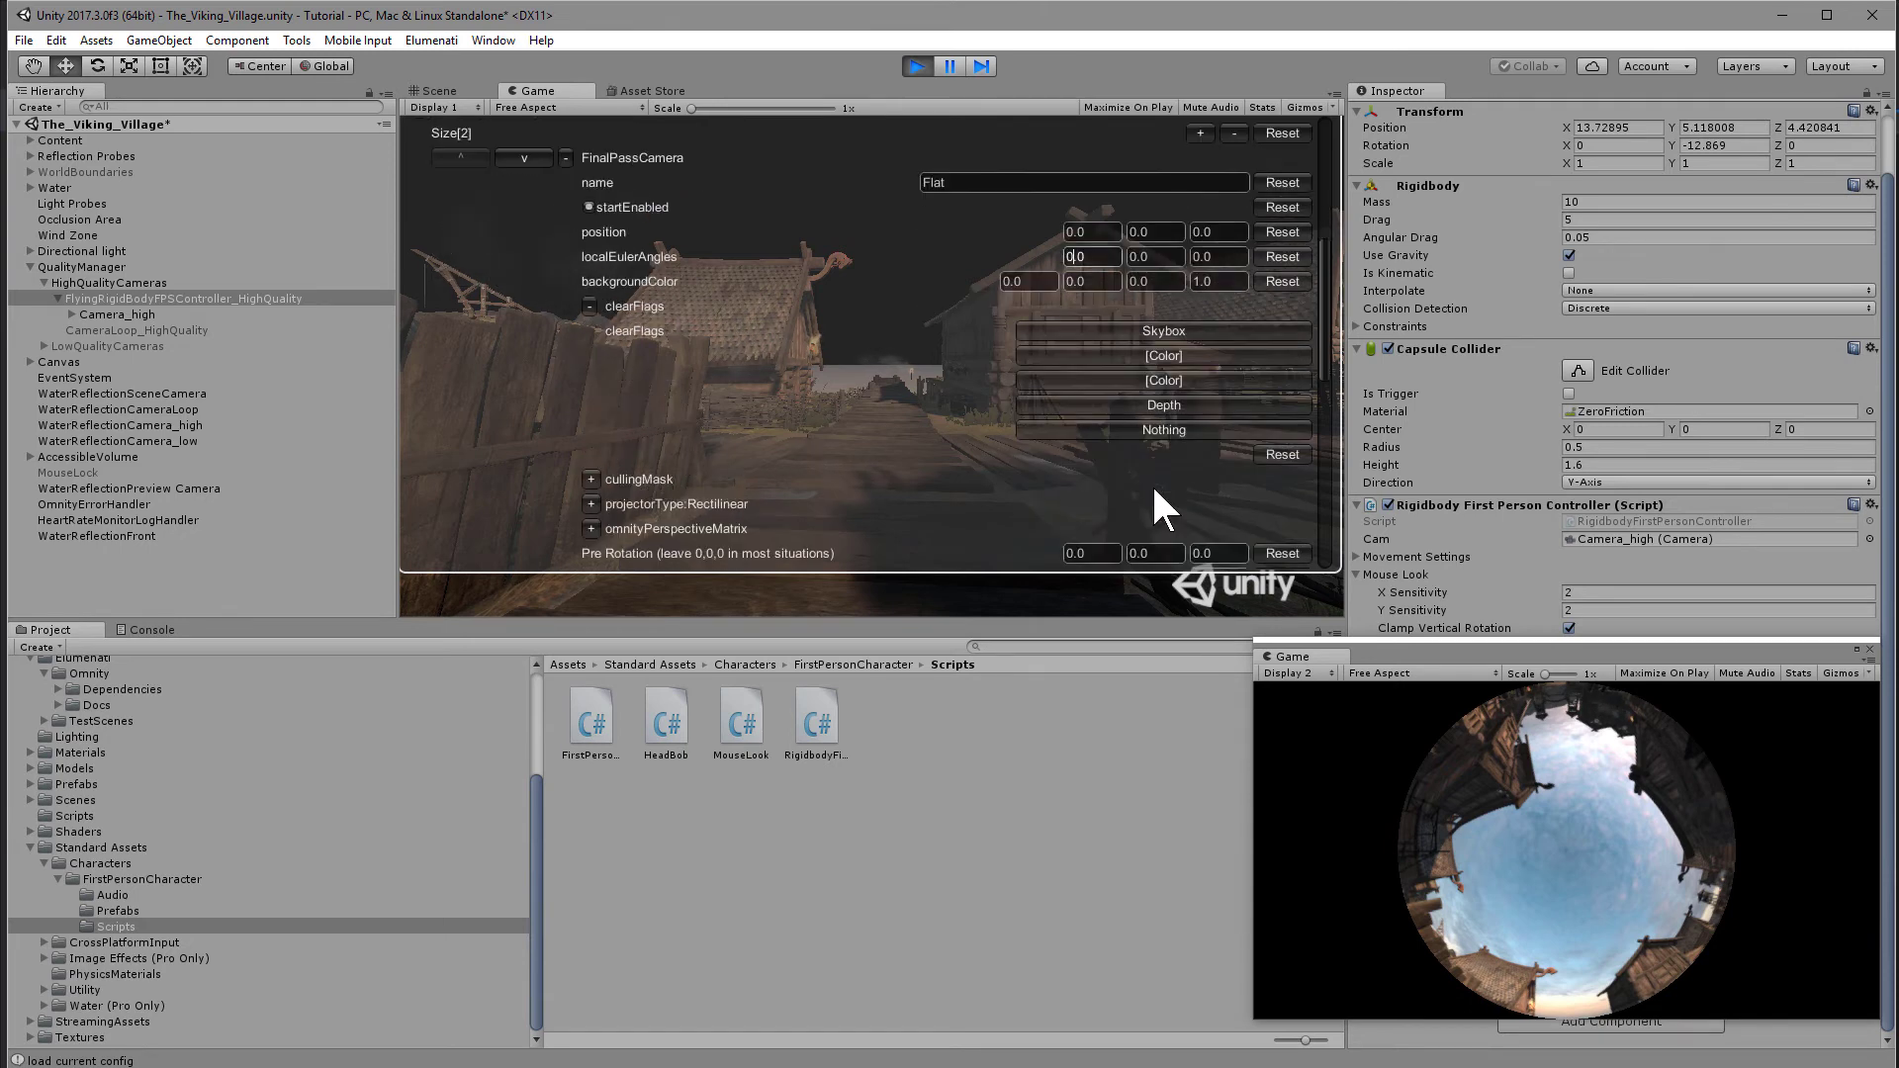
{"action": "left_click", "coordinate": [1203, 328]}
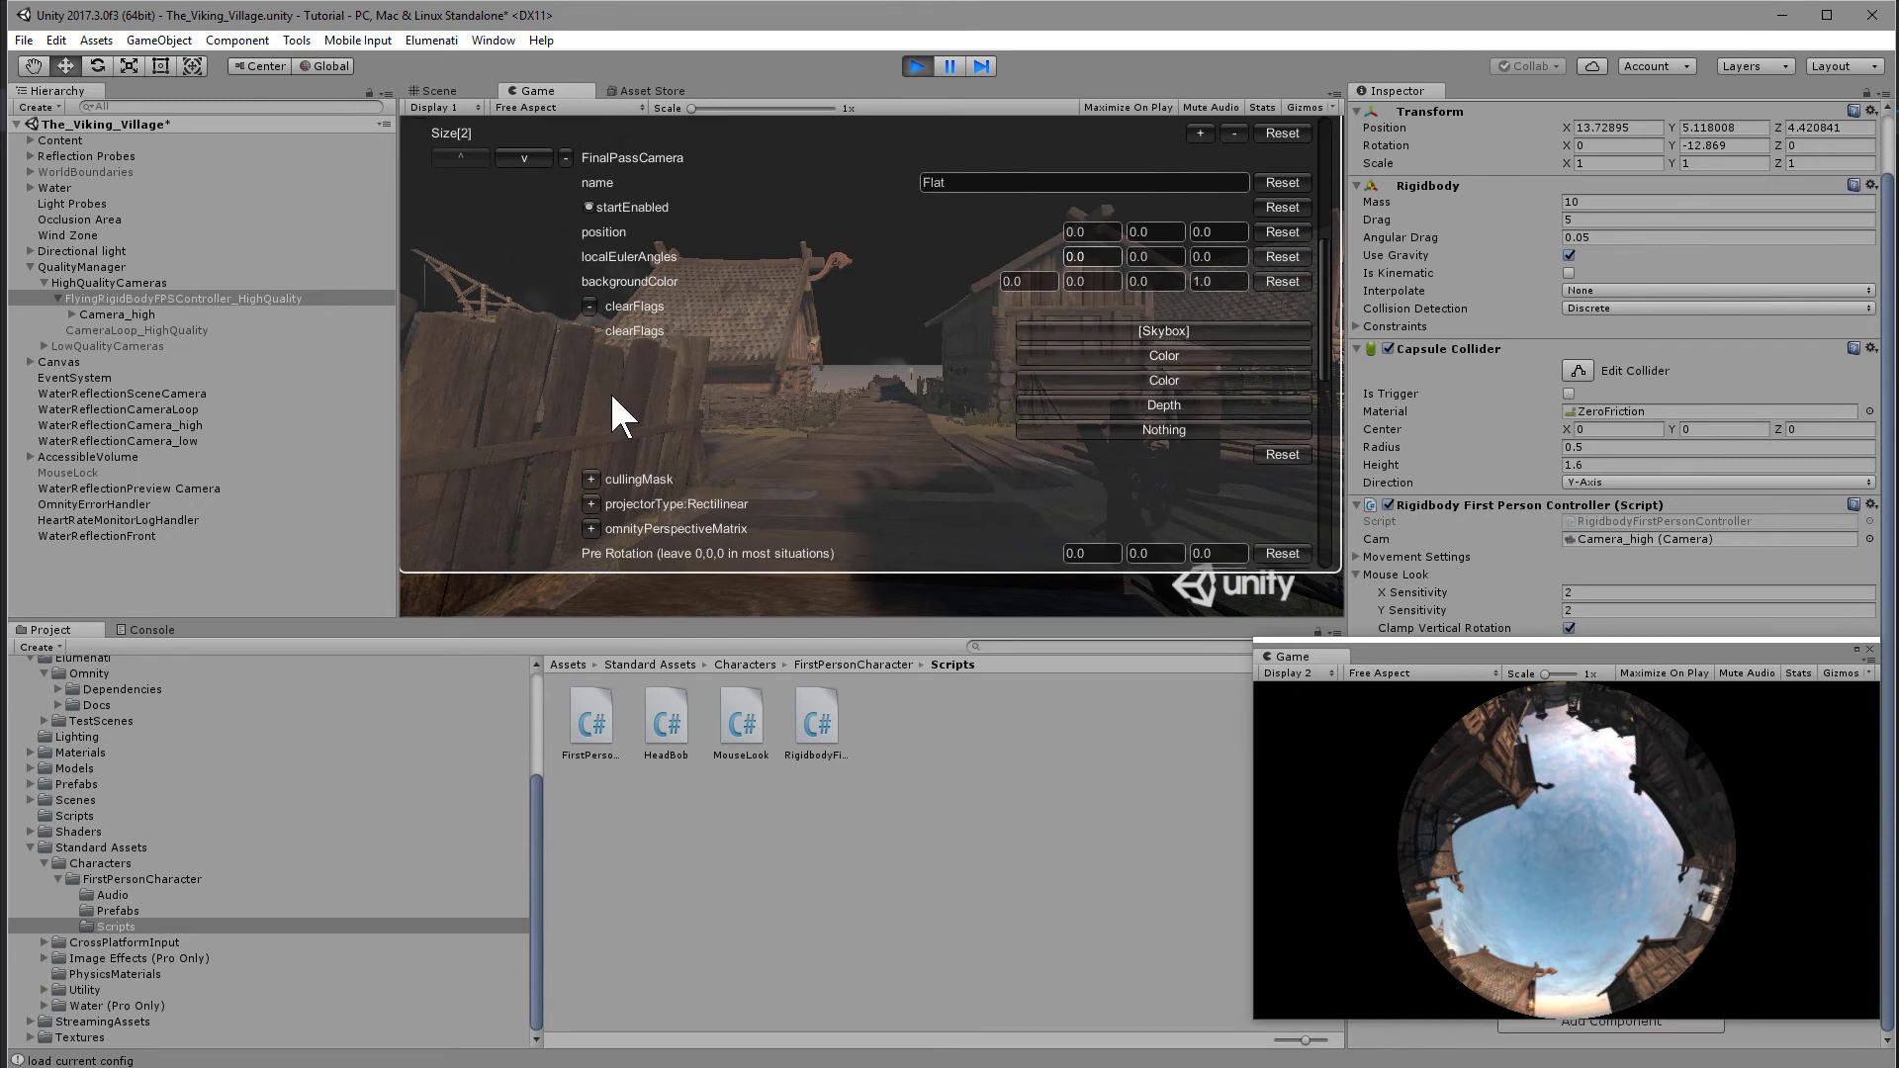
Step: Save and reload the Demo.xml config, then shrink the Omnity settings into a window
{"action": "scroll", "coordinate": [851, 509], "scroll_direction": "up", "scroll_amount": 10}
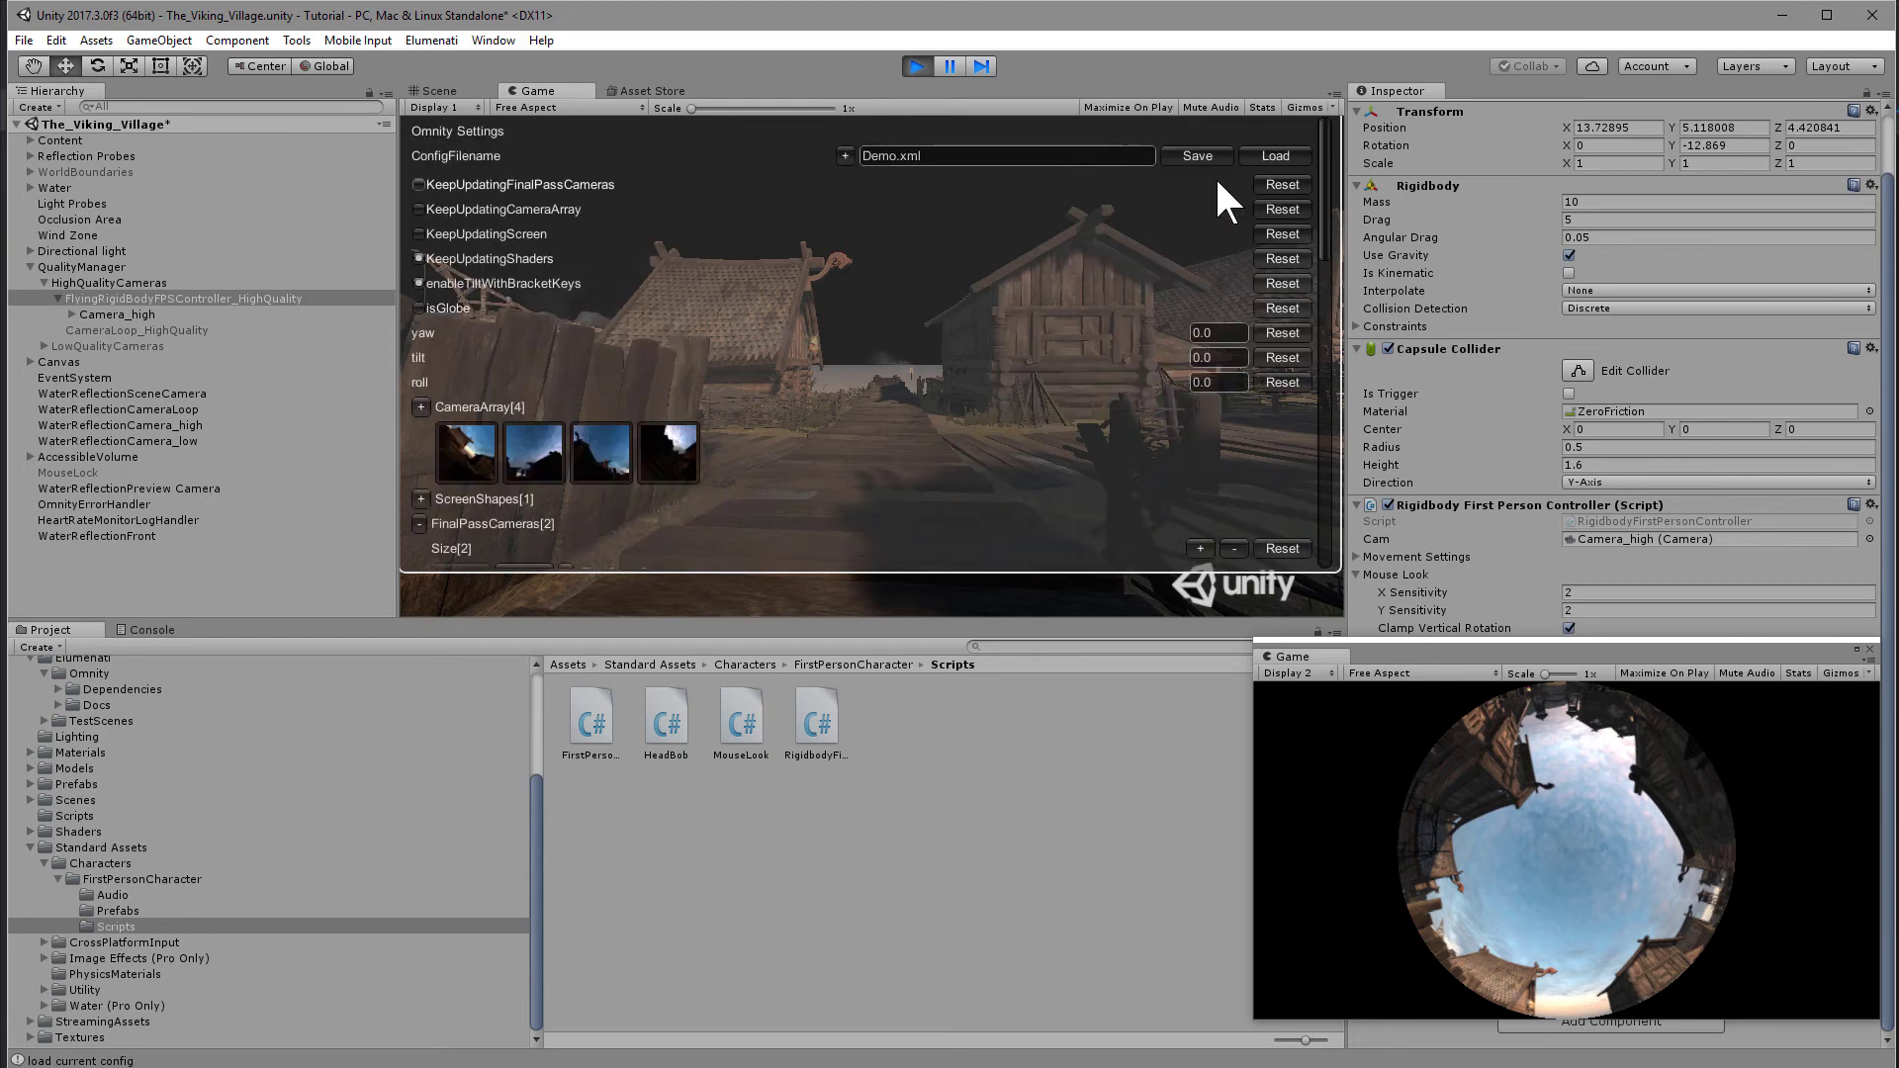
{"action": "left_click", "coordinate": [1193, 156]}
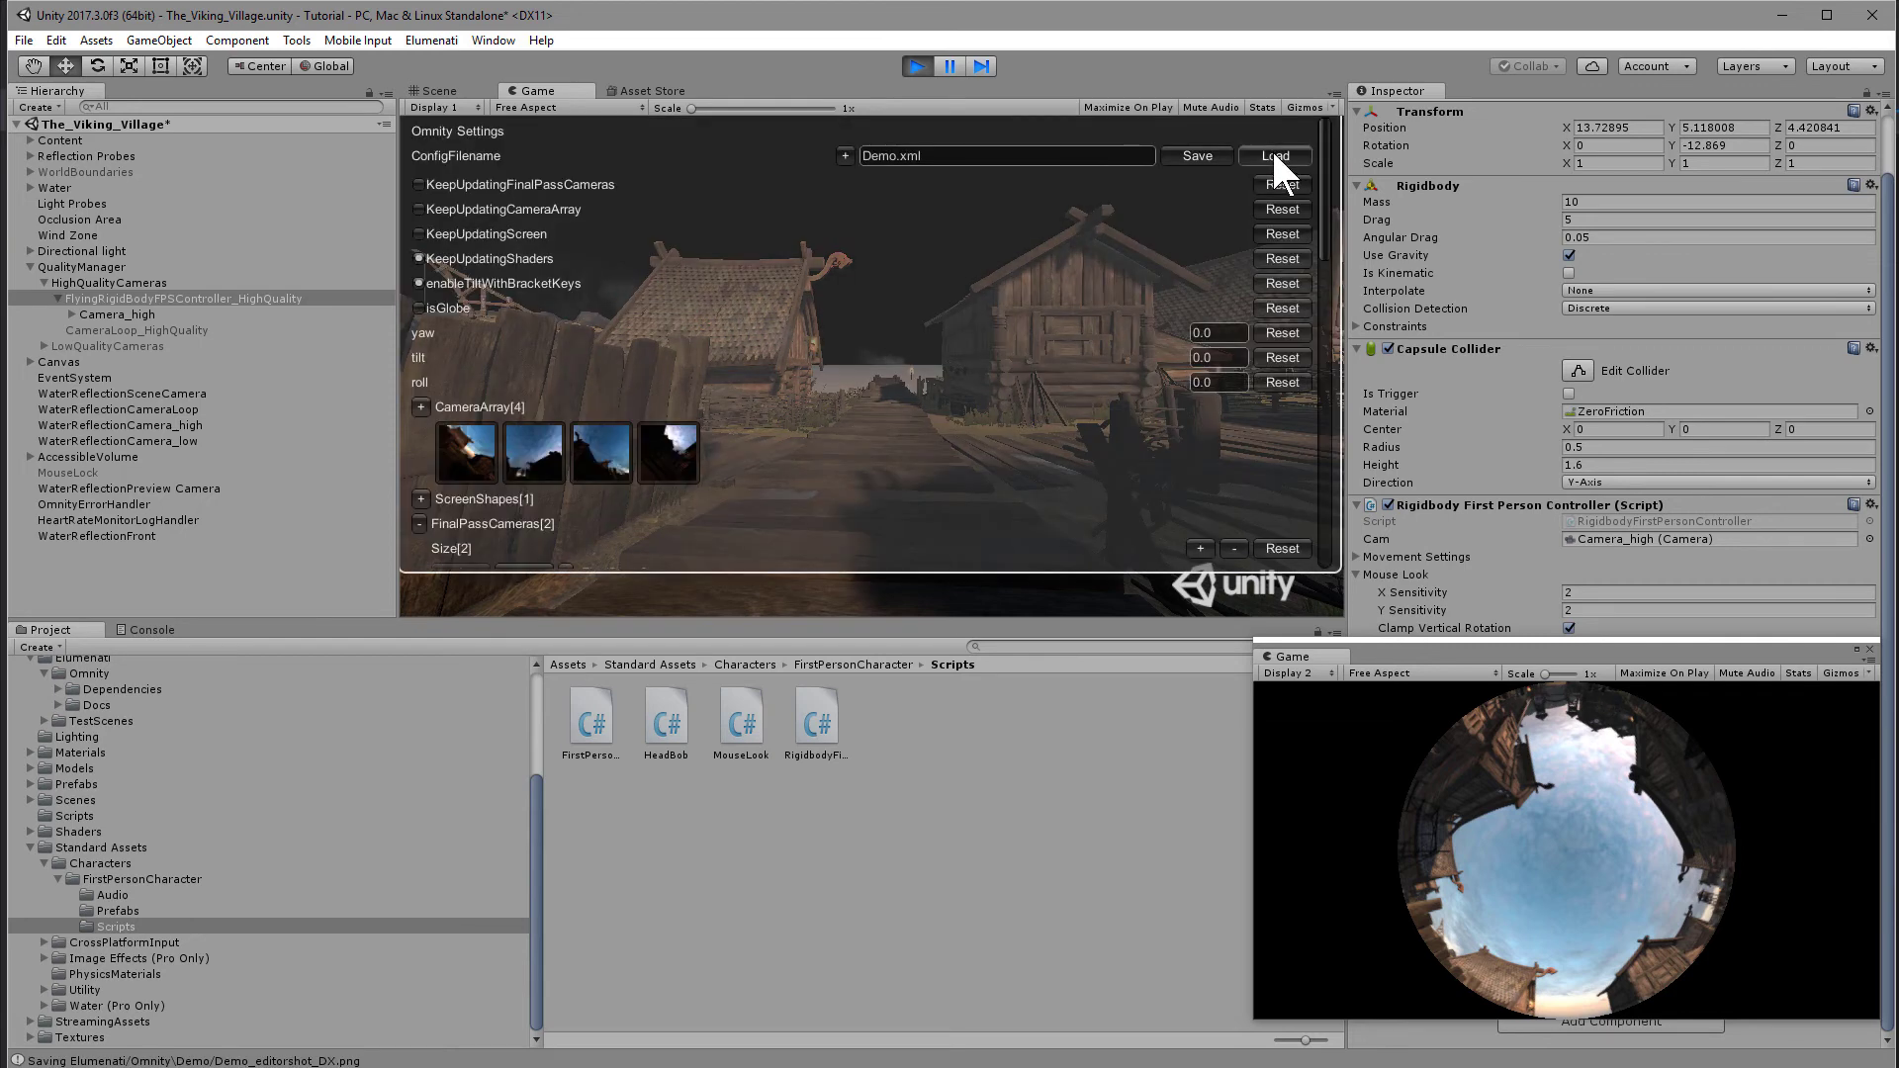
{"action": "left_click", "coordinate": [1274, 156]}
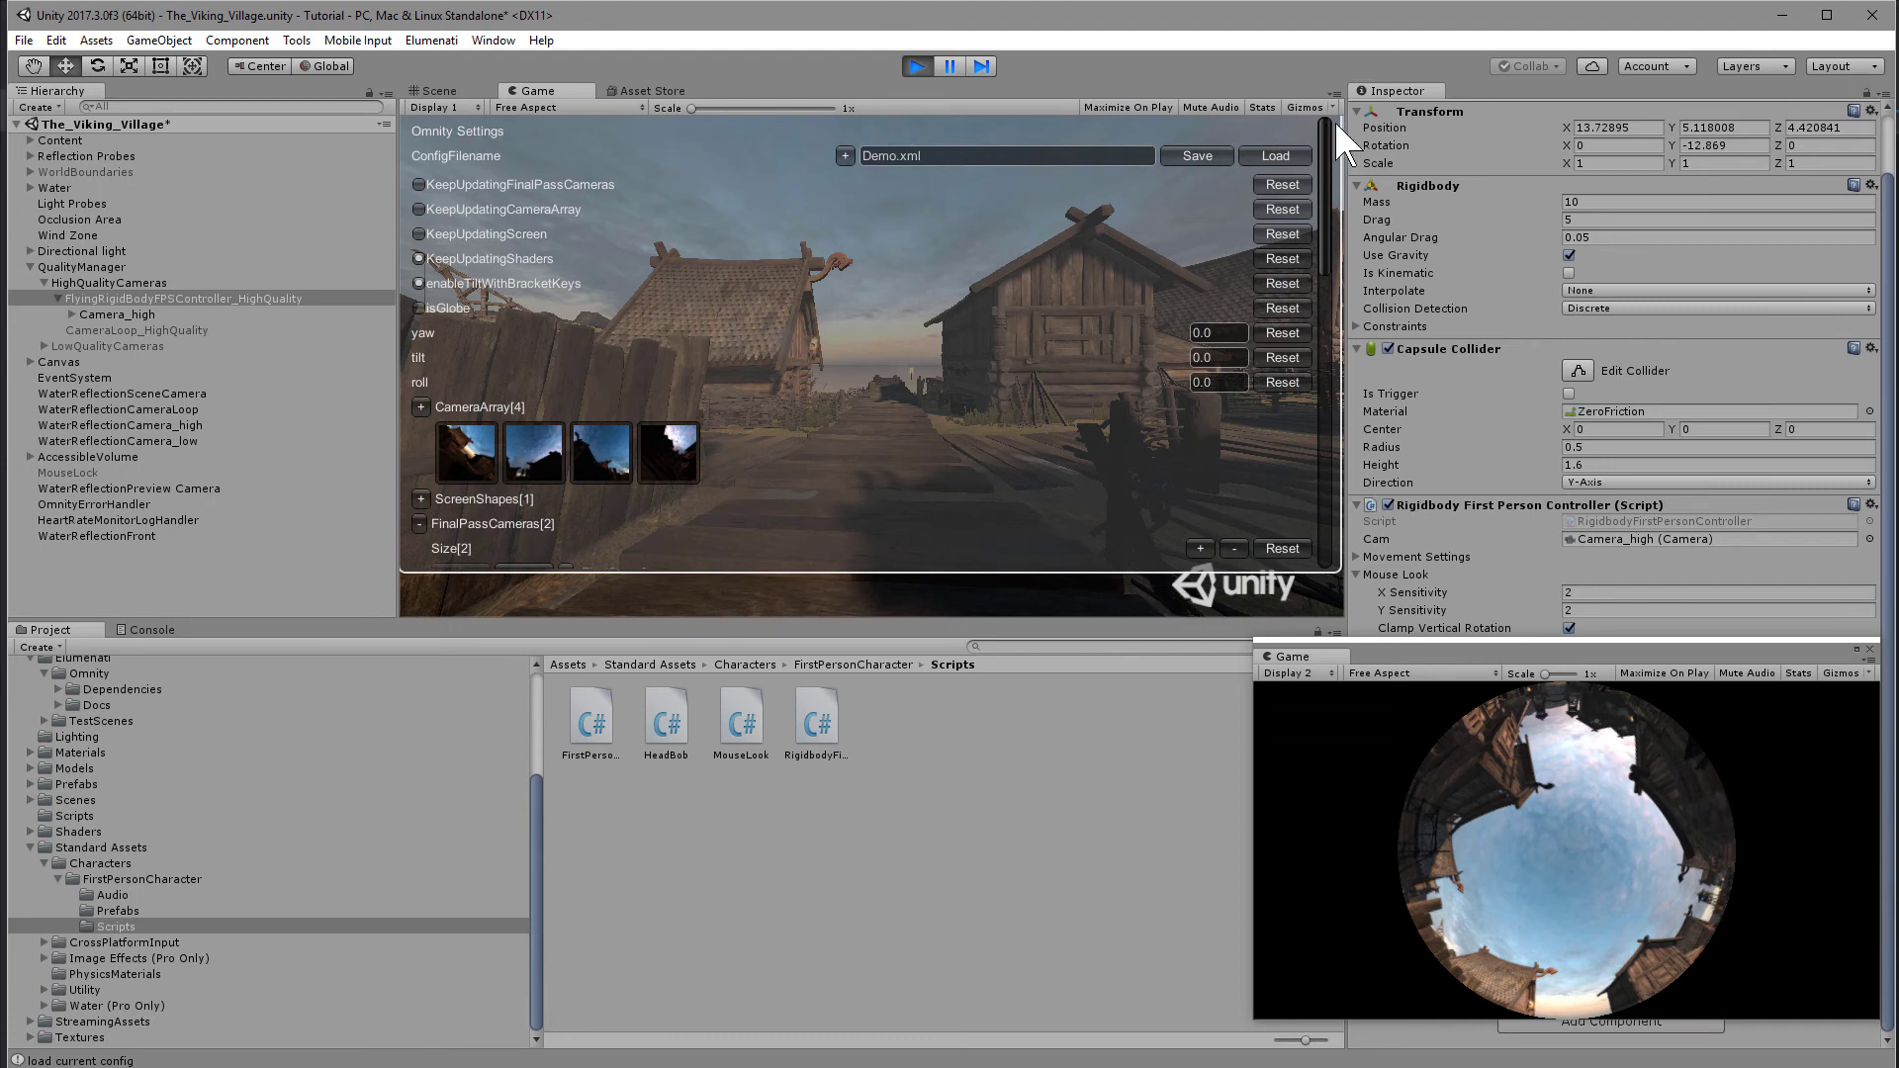
{"action": "left_click", "coordinate": [1275, 155]}
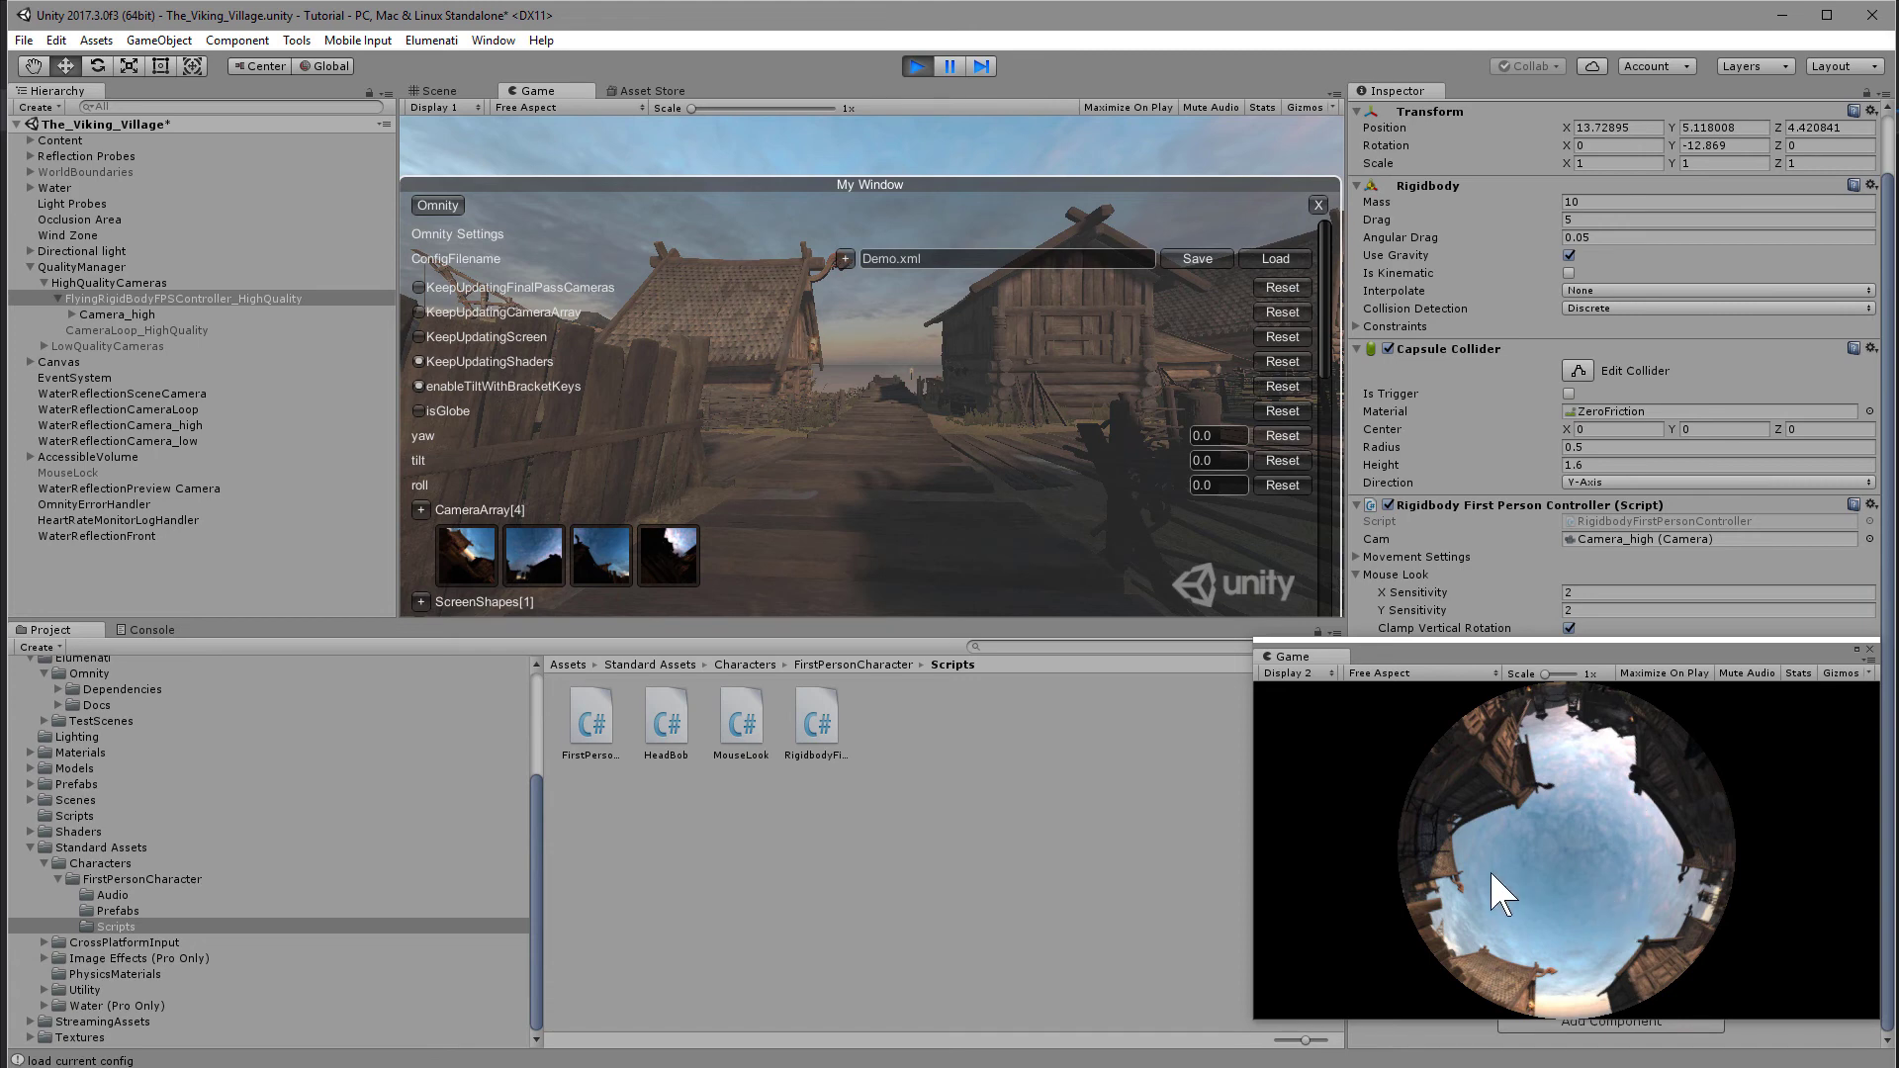
Step: Save the Omnity config, then close the settings window and toggle it back twice with F12
{"action": "left_click", "coordinate": [1197, 258]}
{"action": "left_click", "coordinate": [1318, 204]}
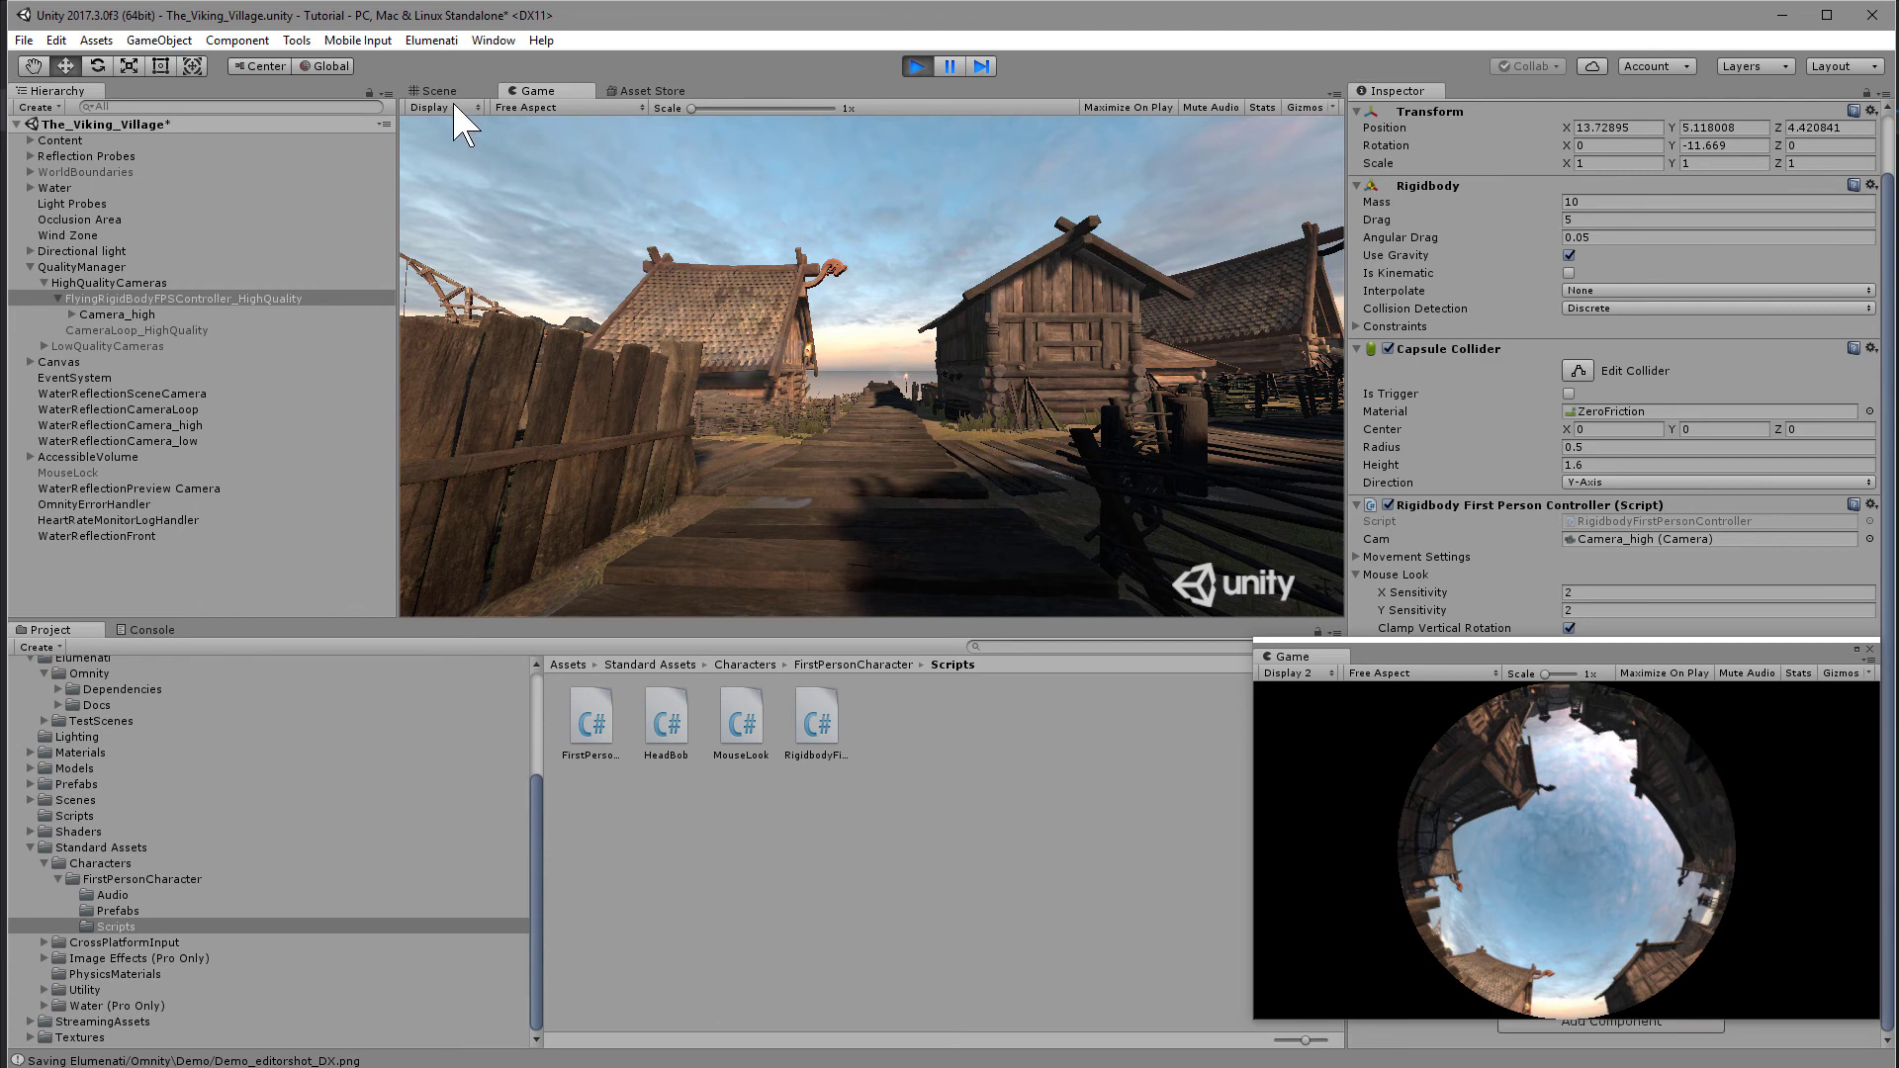
{"action": "key", "text": "F12"}
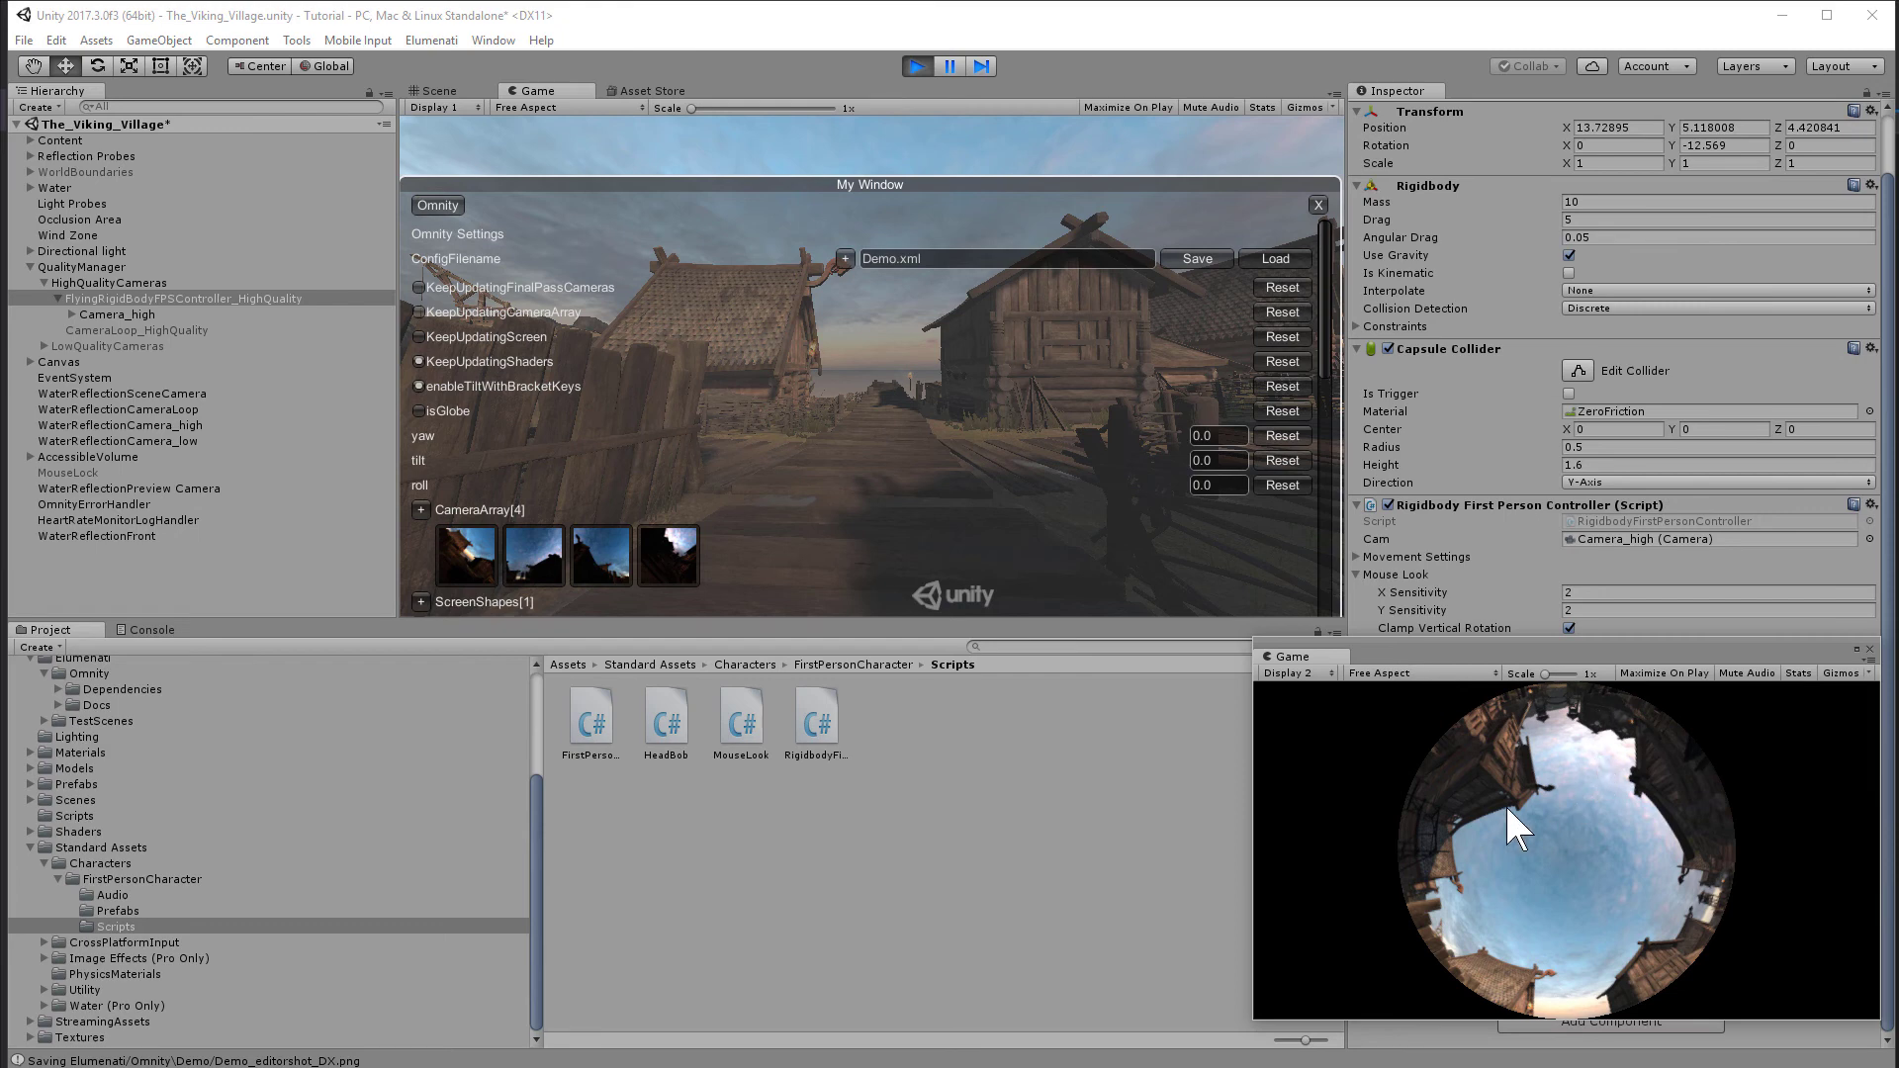
{"action": "left_click", "coordinate": [1318, 205]}
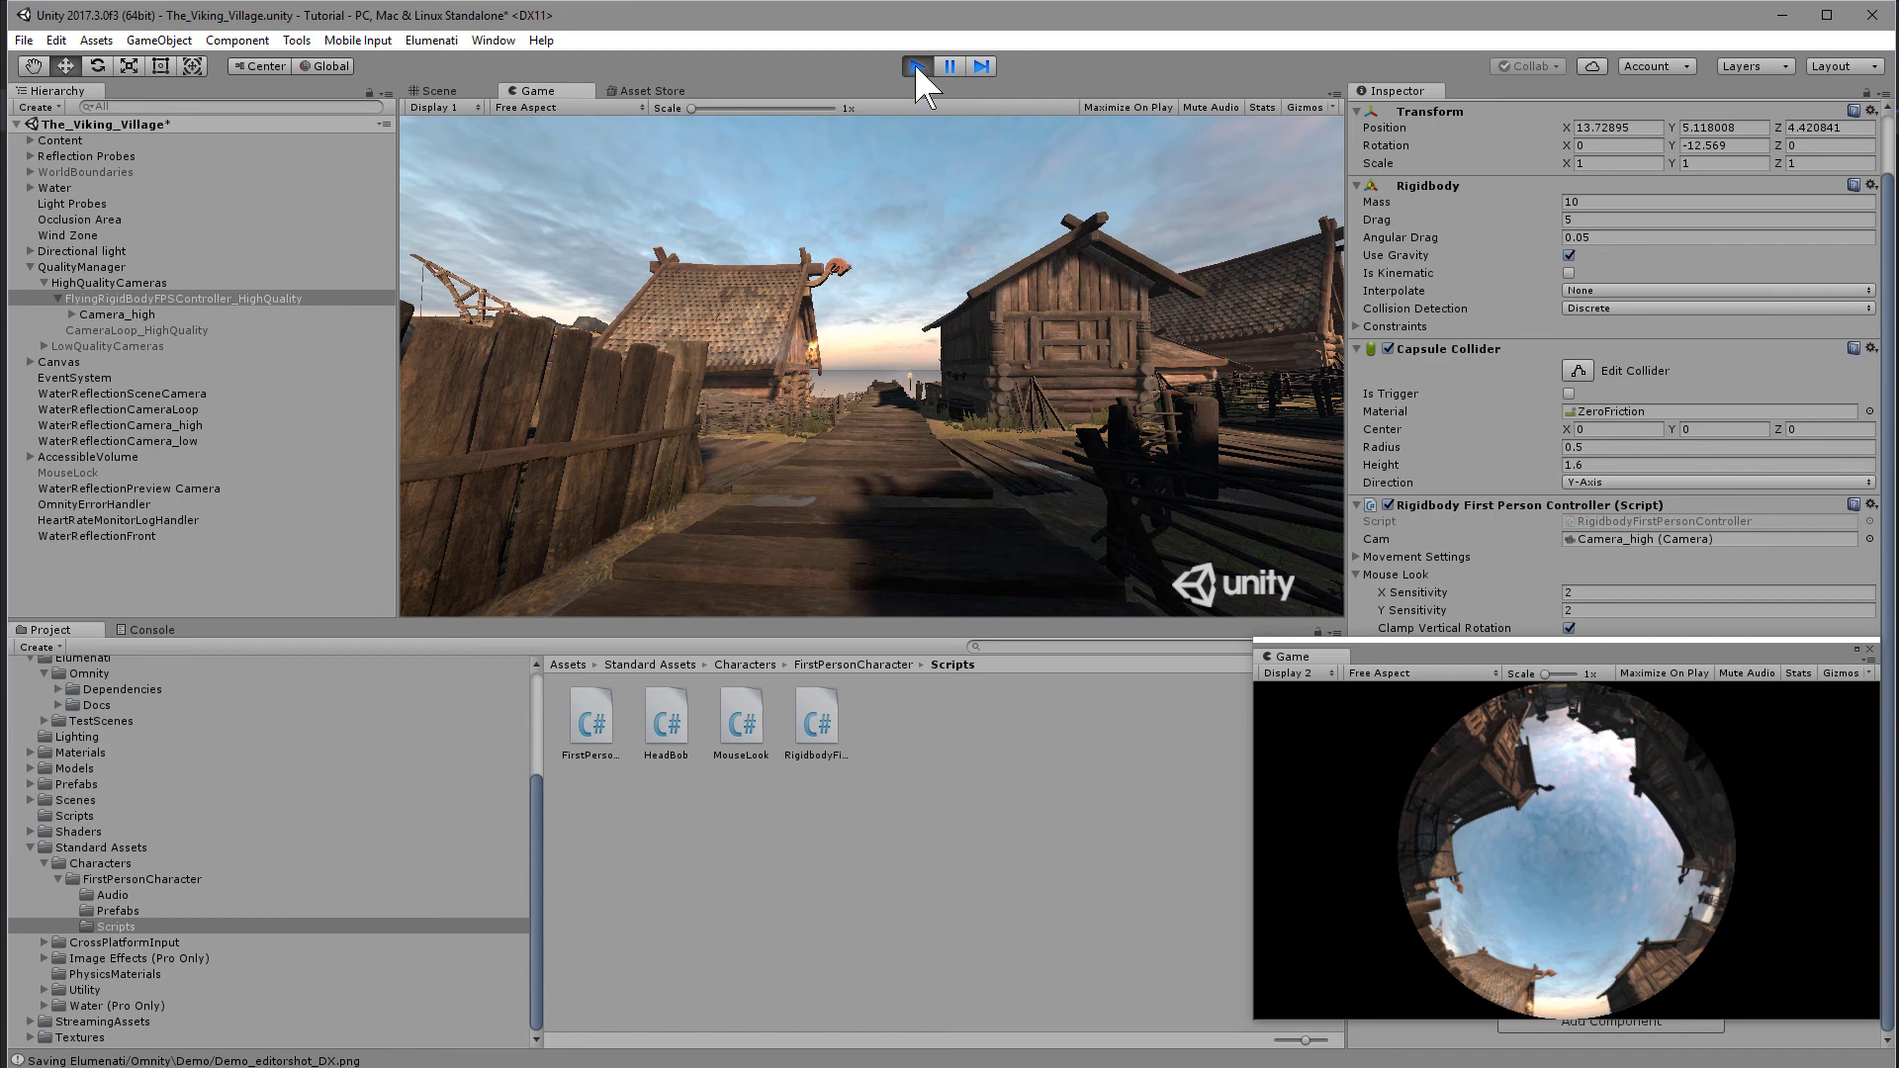
{"action": "key", "text": "F12"}
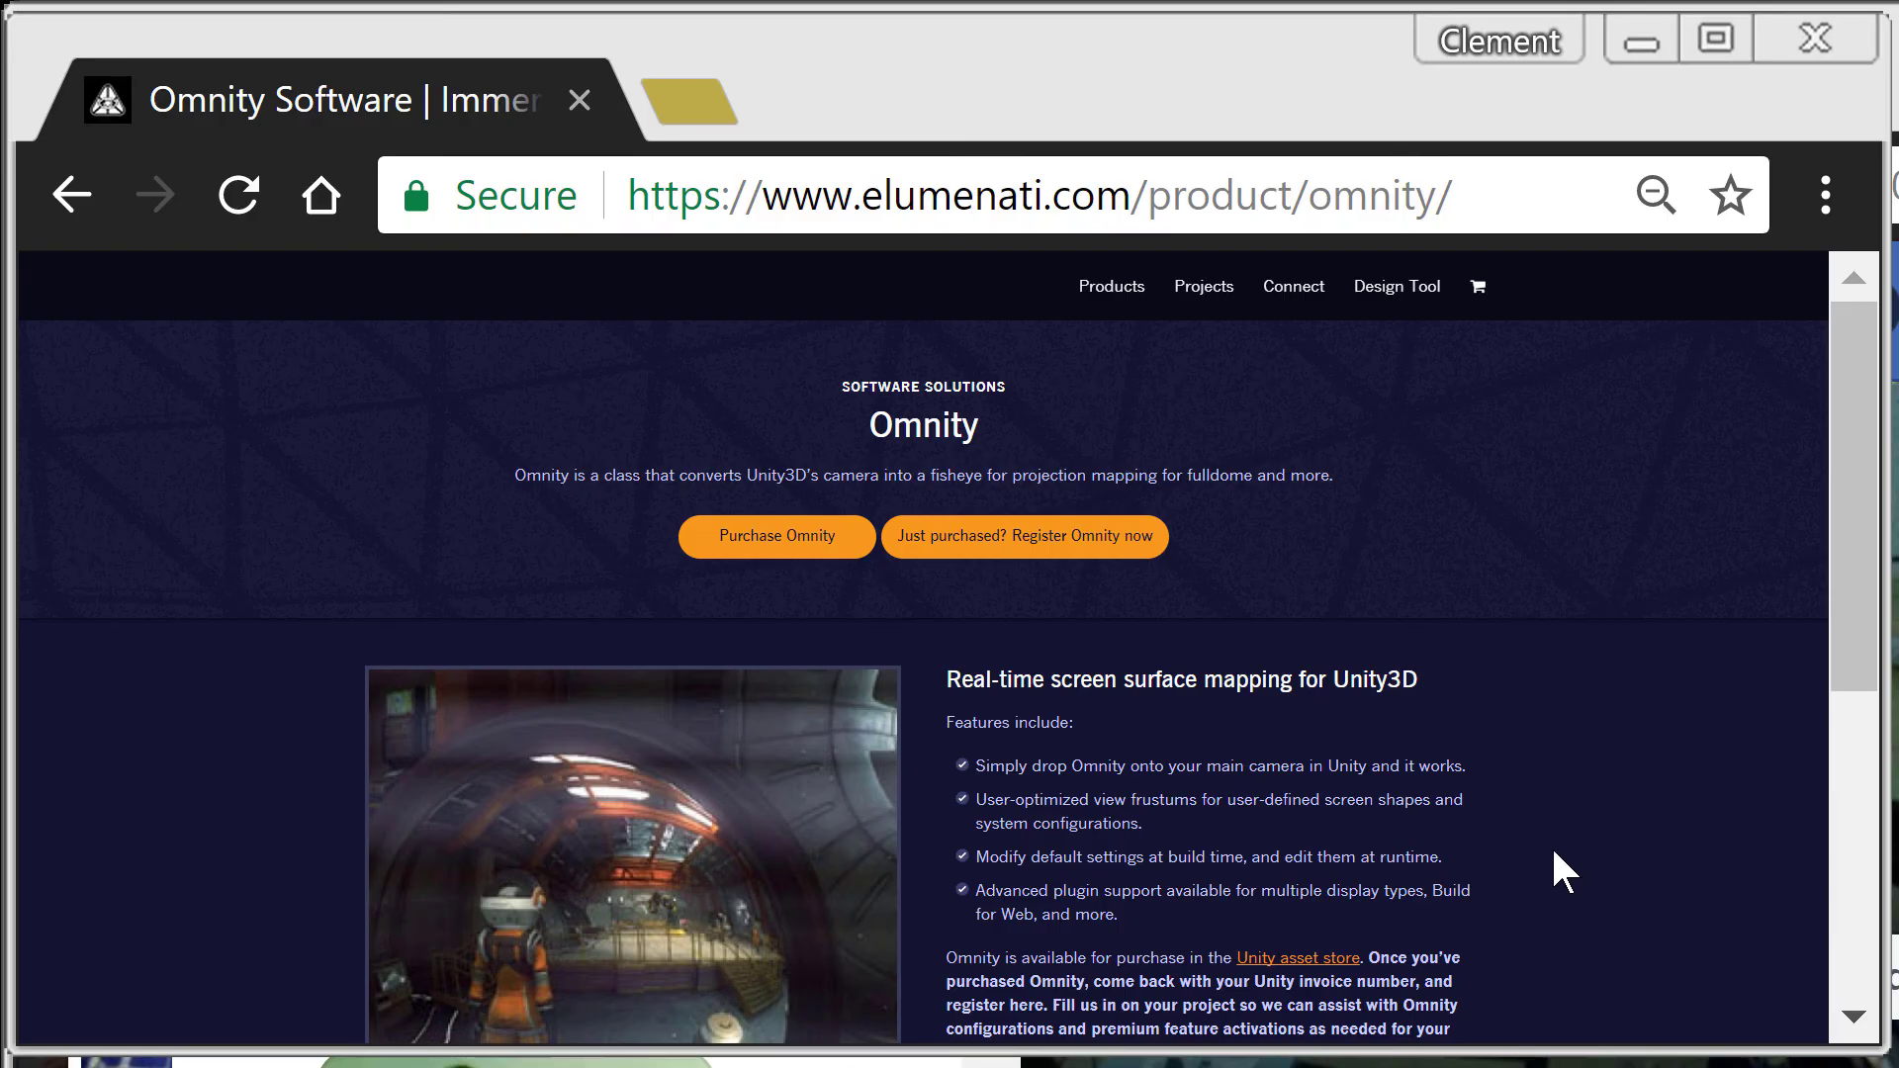
Step: Open the Omnity Registration Form from the 'Just purchased? Register Omnity now' button
{"action": "left_click_drag", "start_coordinate": [1464, 195], "coordinate": [627, 195]}
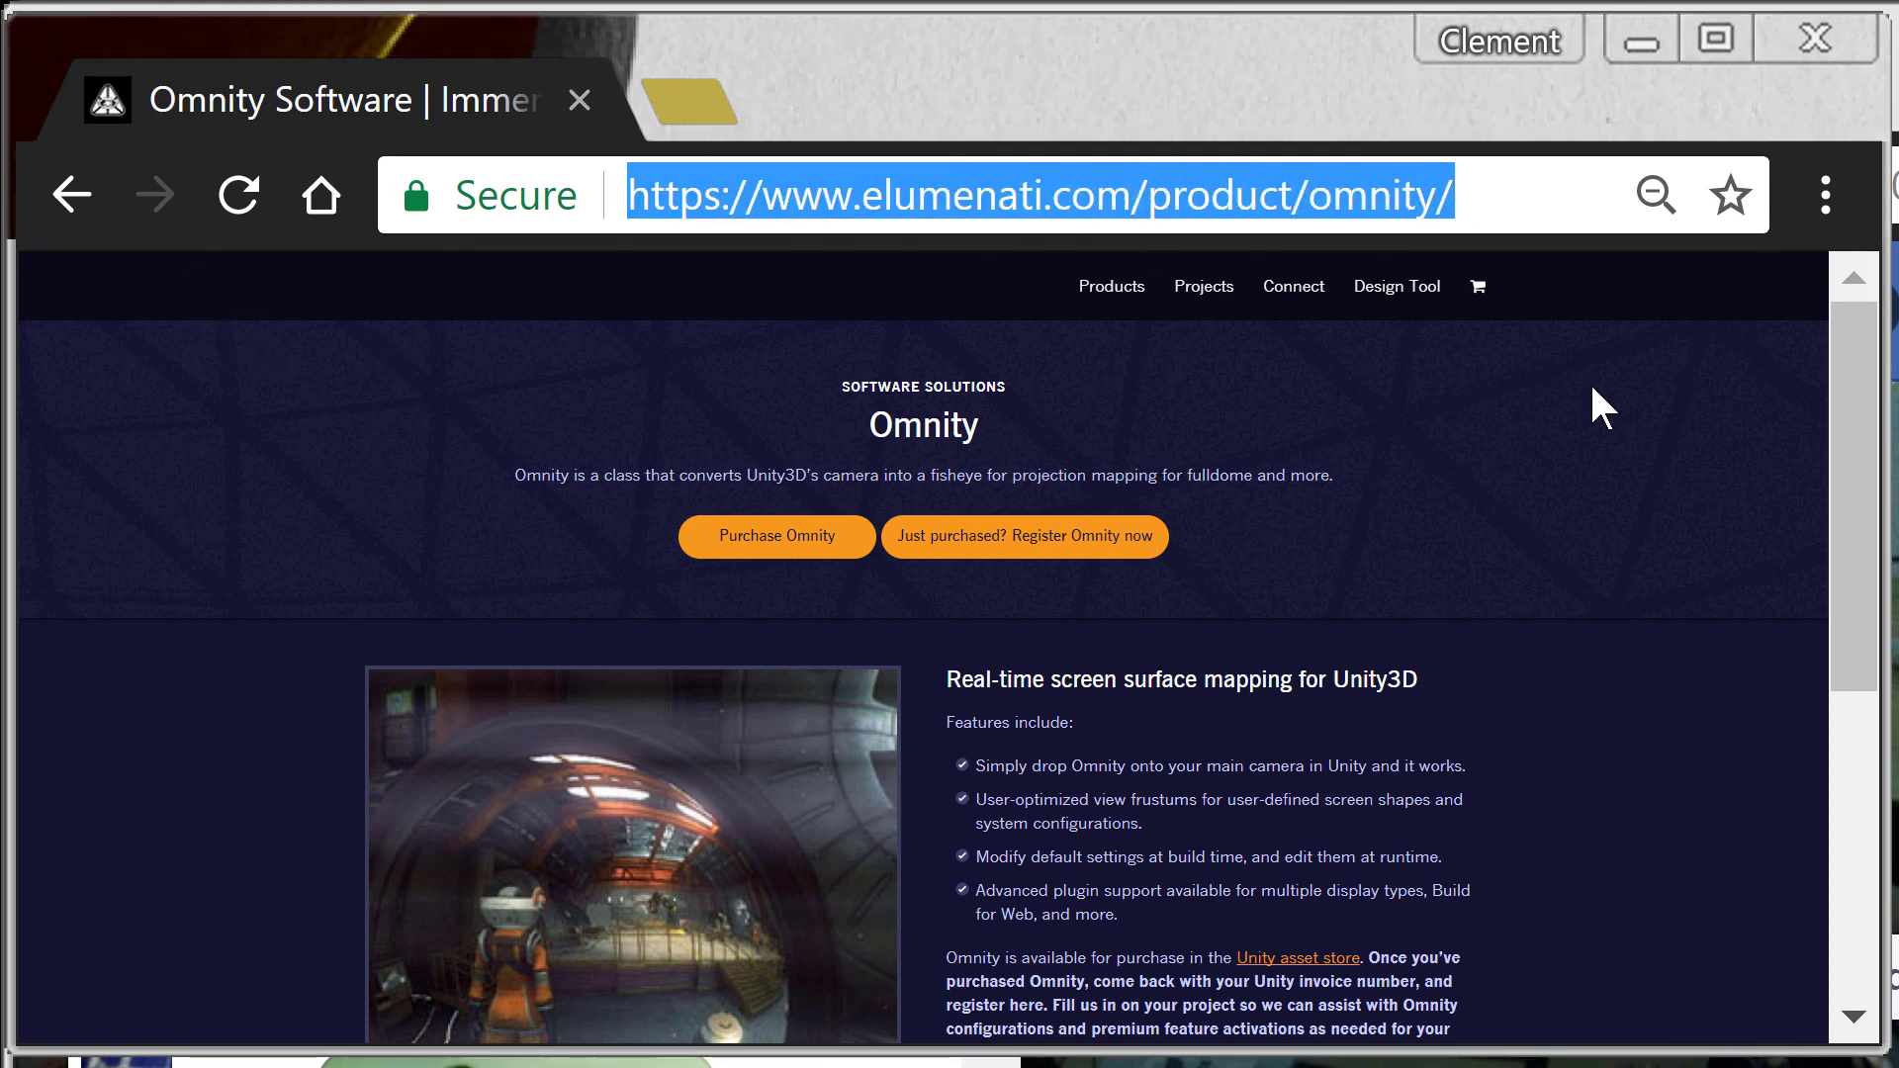
{"action": "left_click", "coordinate": [1461, 417]}
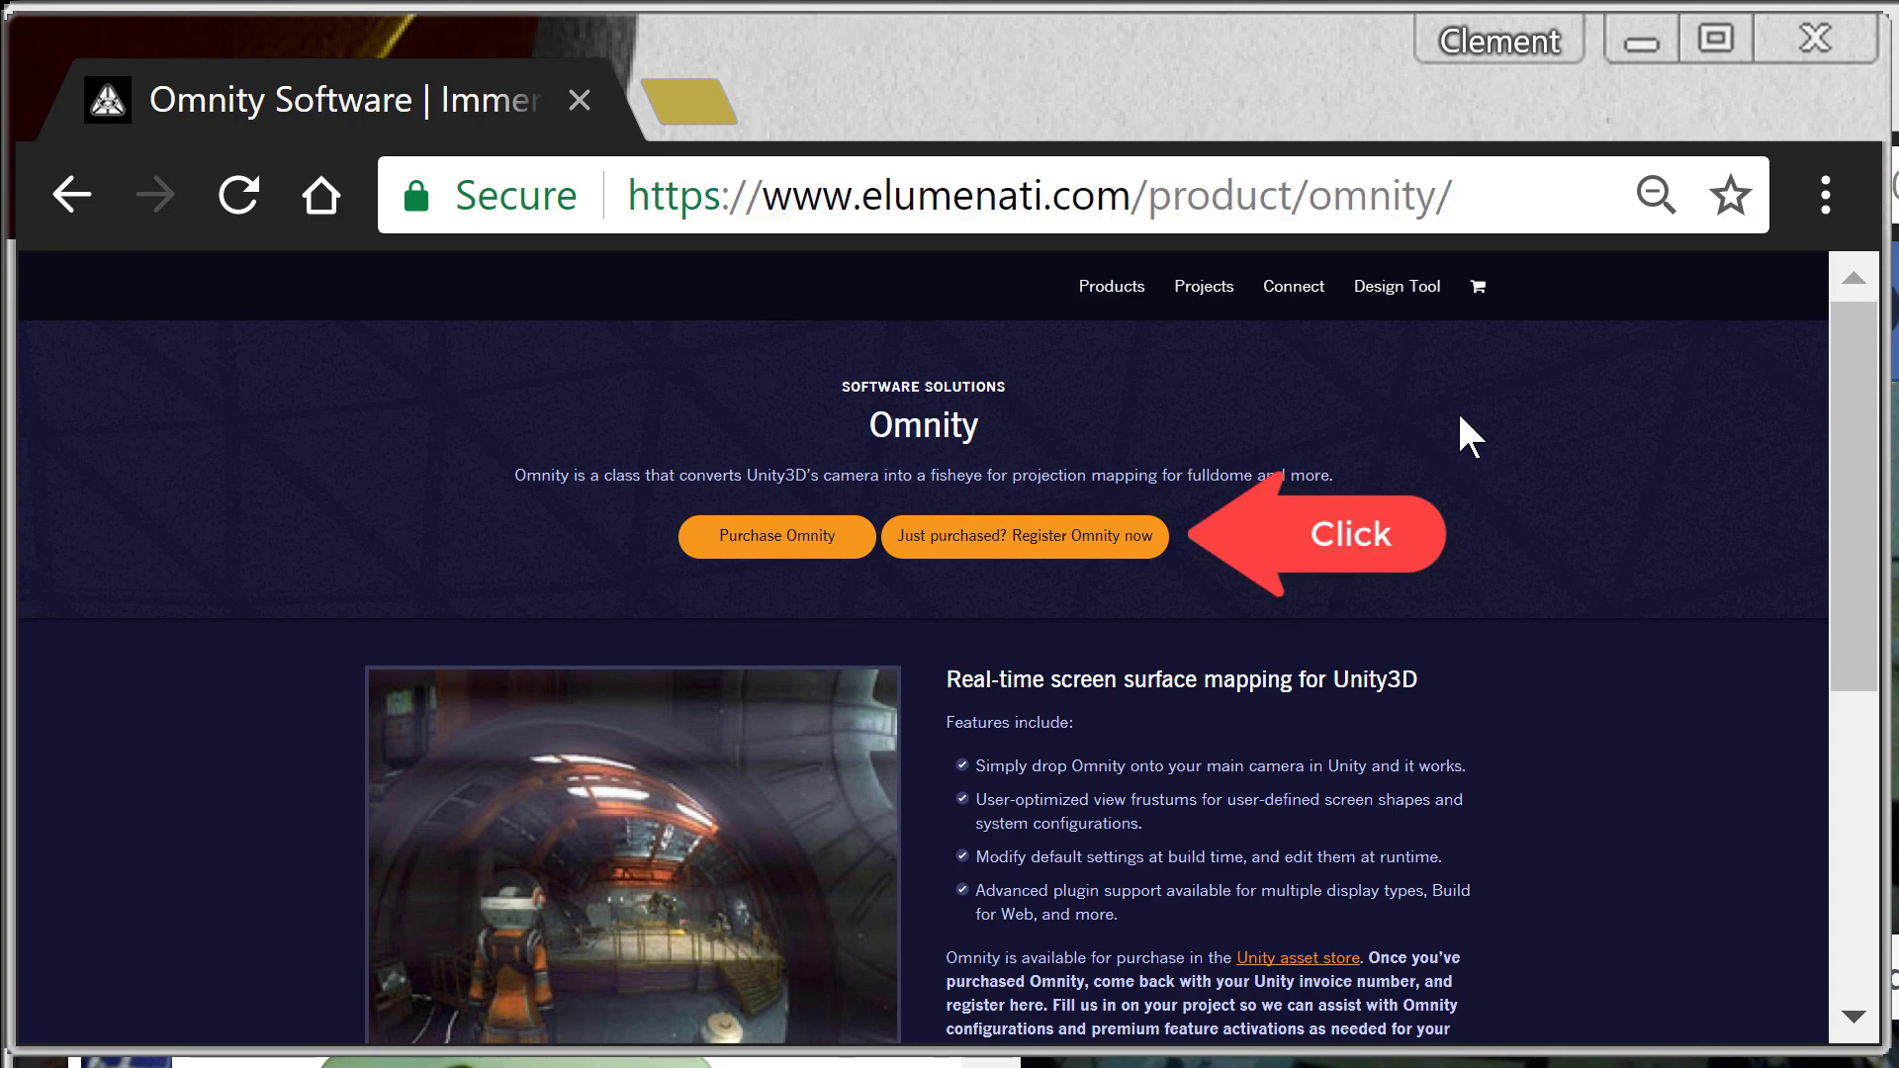
{"action": "left_click", "coordinate": [1094, 556]}
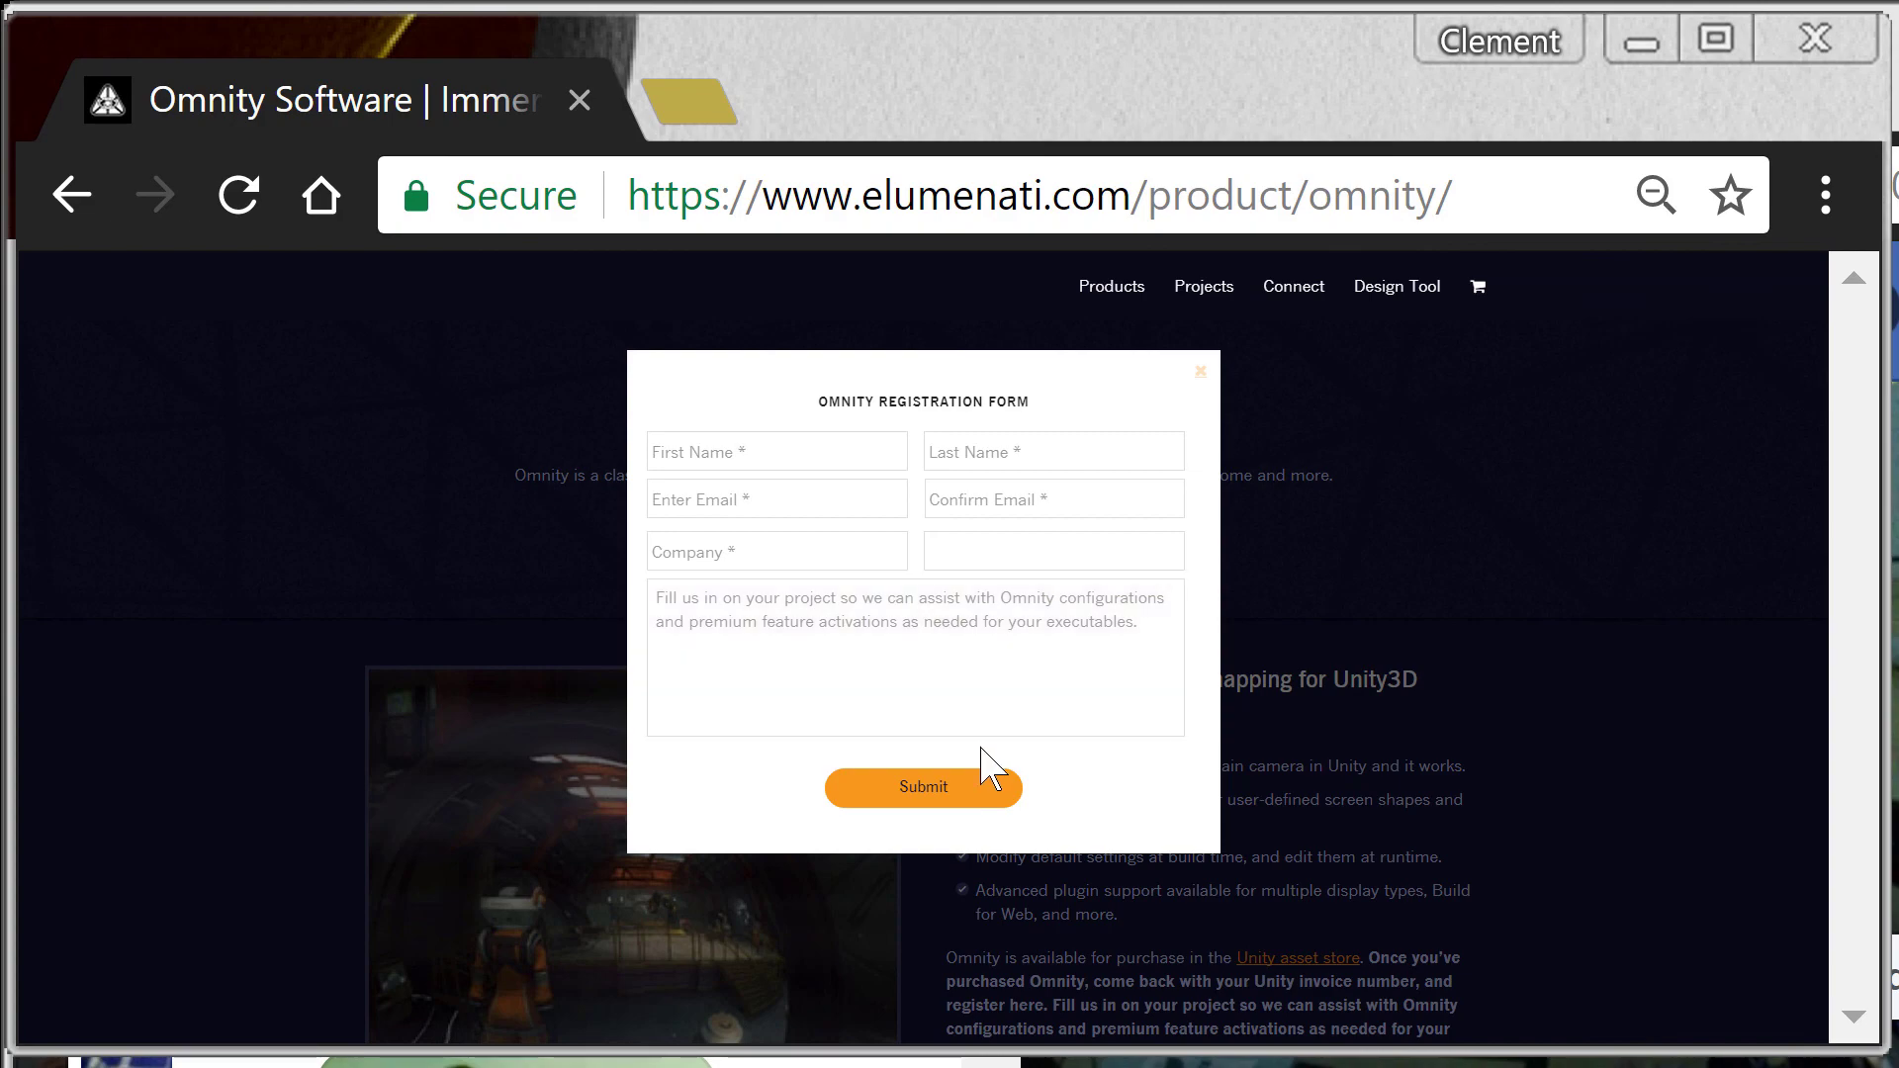